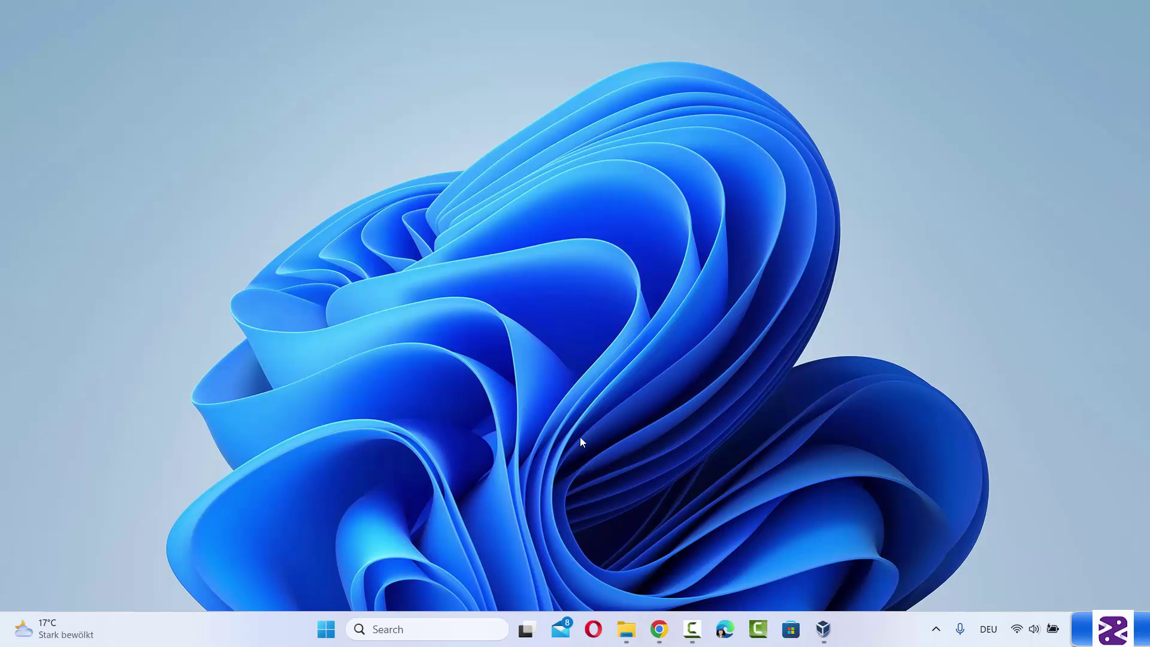
Download the VirtualBox 7.0.18 installer for Windows hosts from virtualbox.org in Chrome
left_click(659, 629)
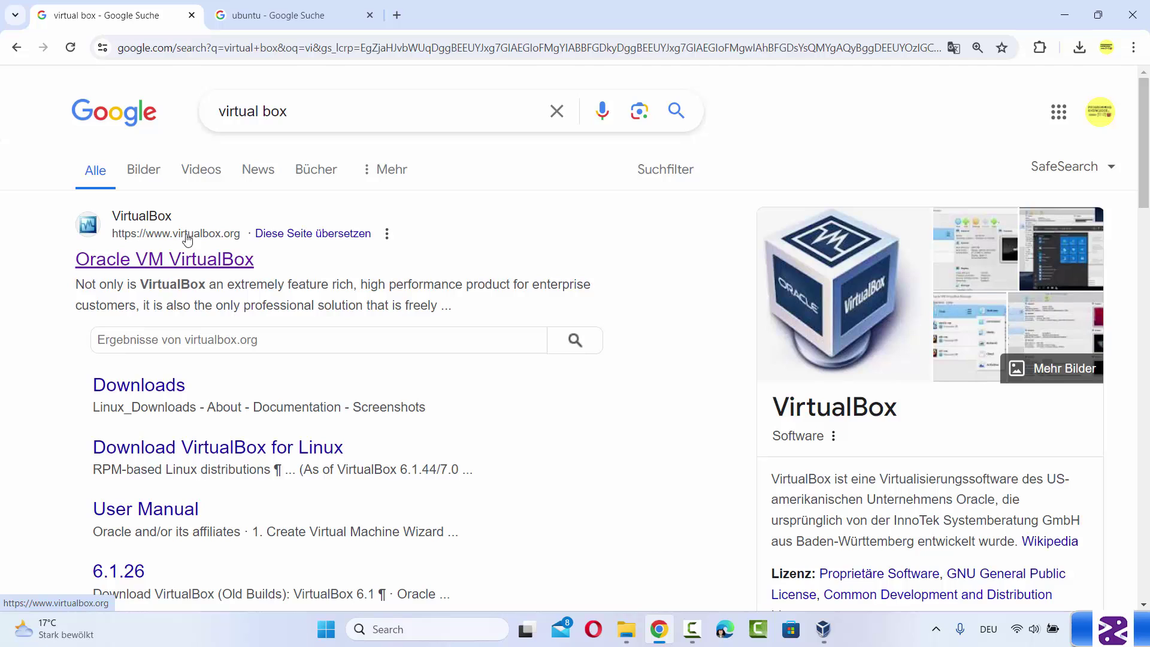
left_click(218, 263)
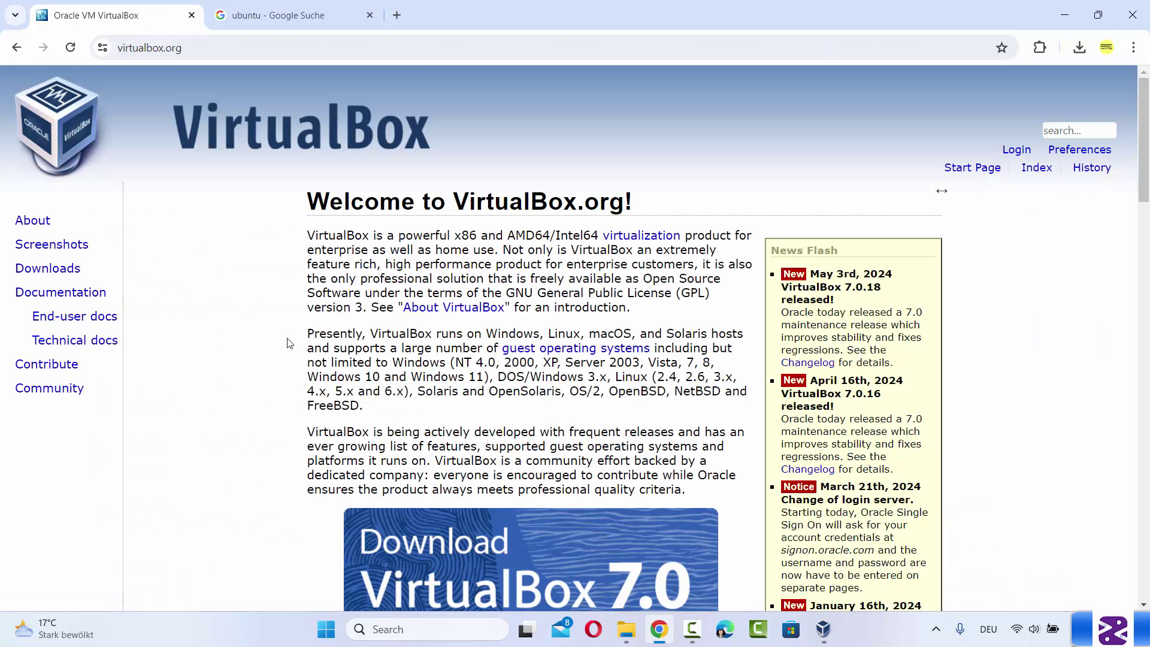
scroll(287, 341, "down", 3)
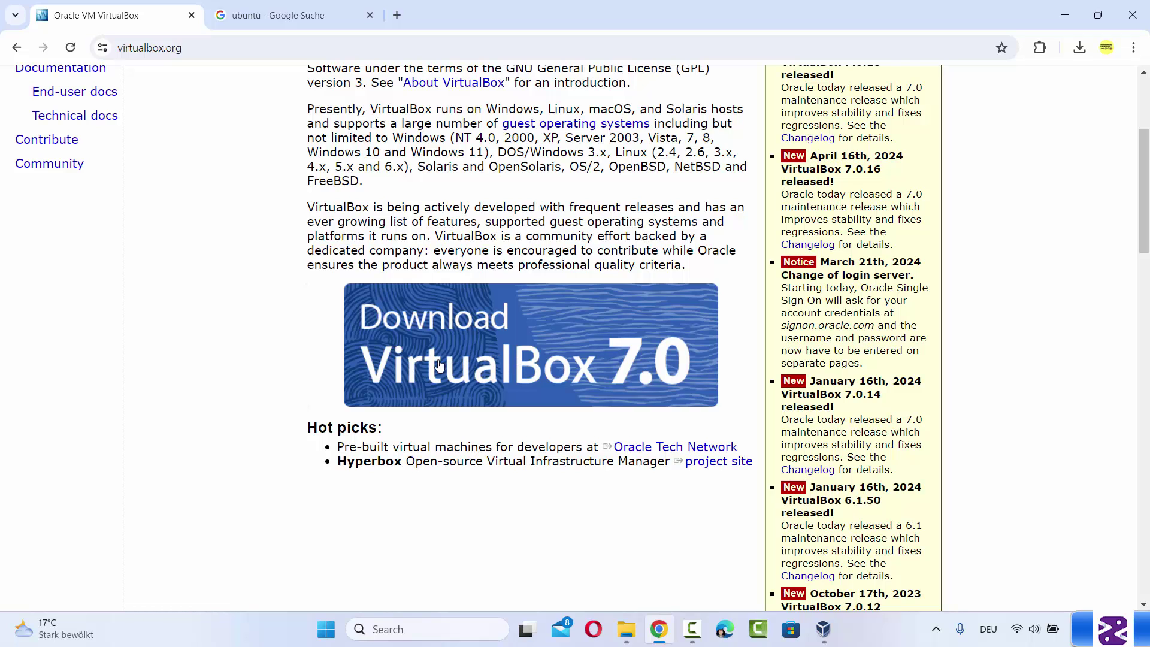
left_click(498, 363)
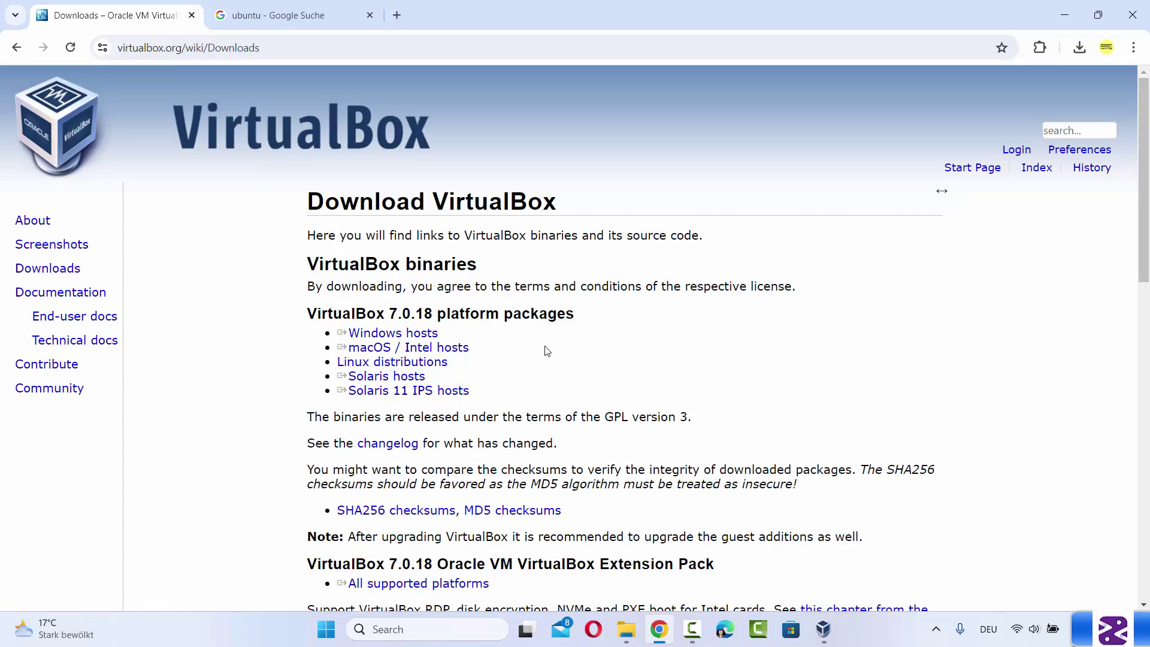
left_click(396, 337)
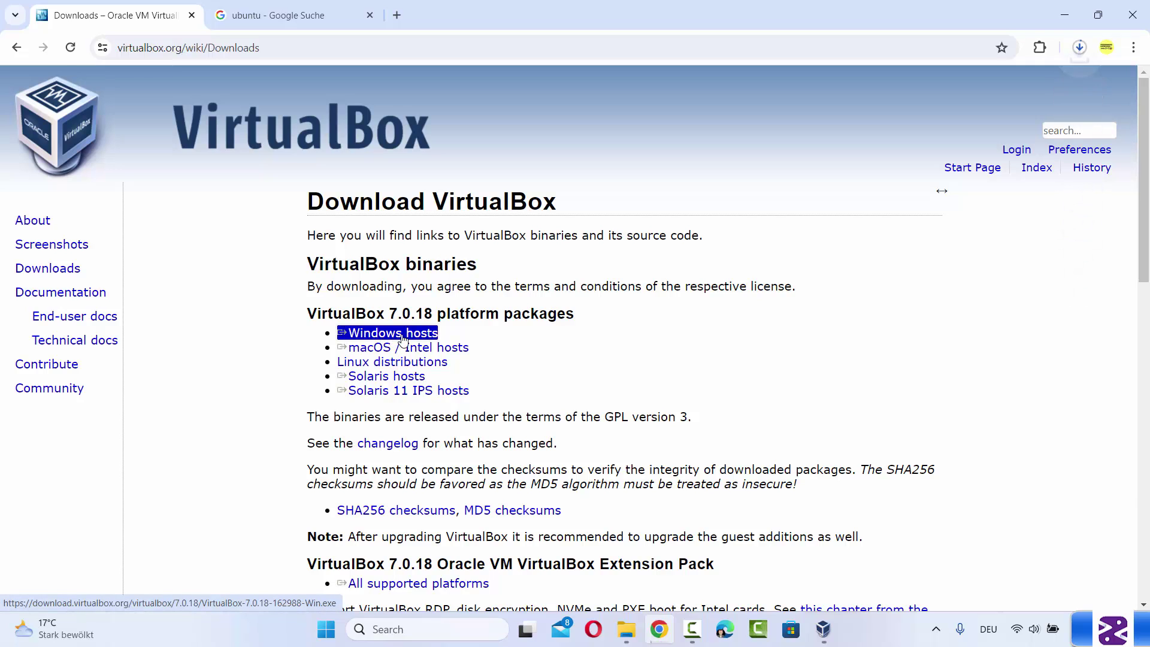
left_click(1081, 52)
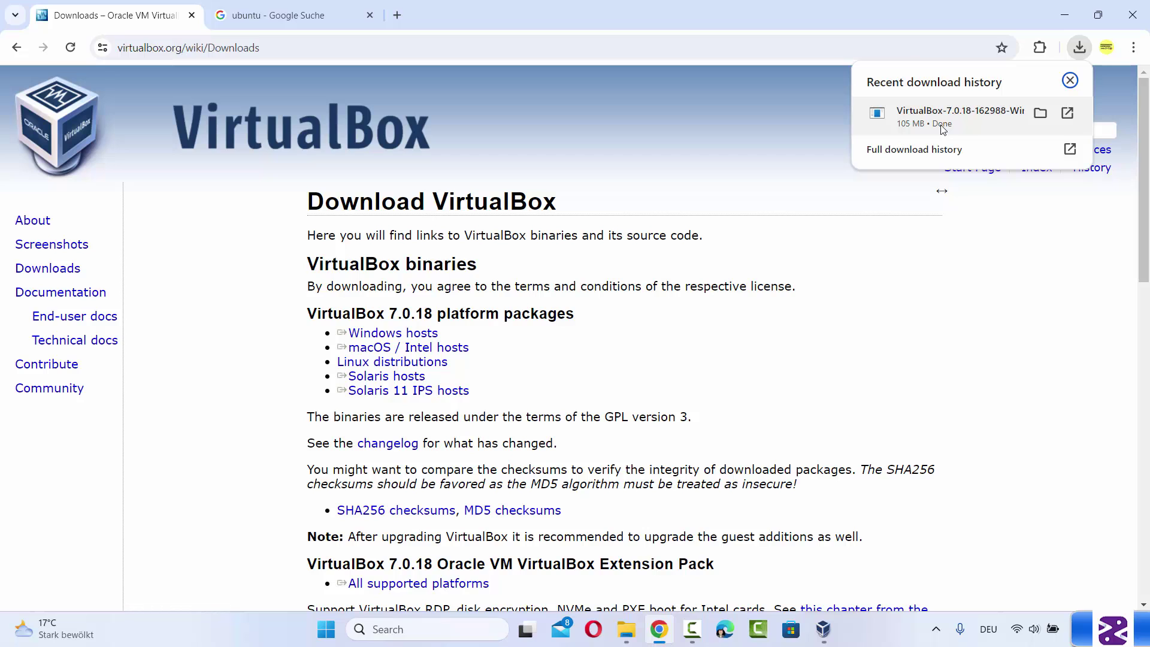
left_click(906, 210)
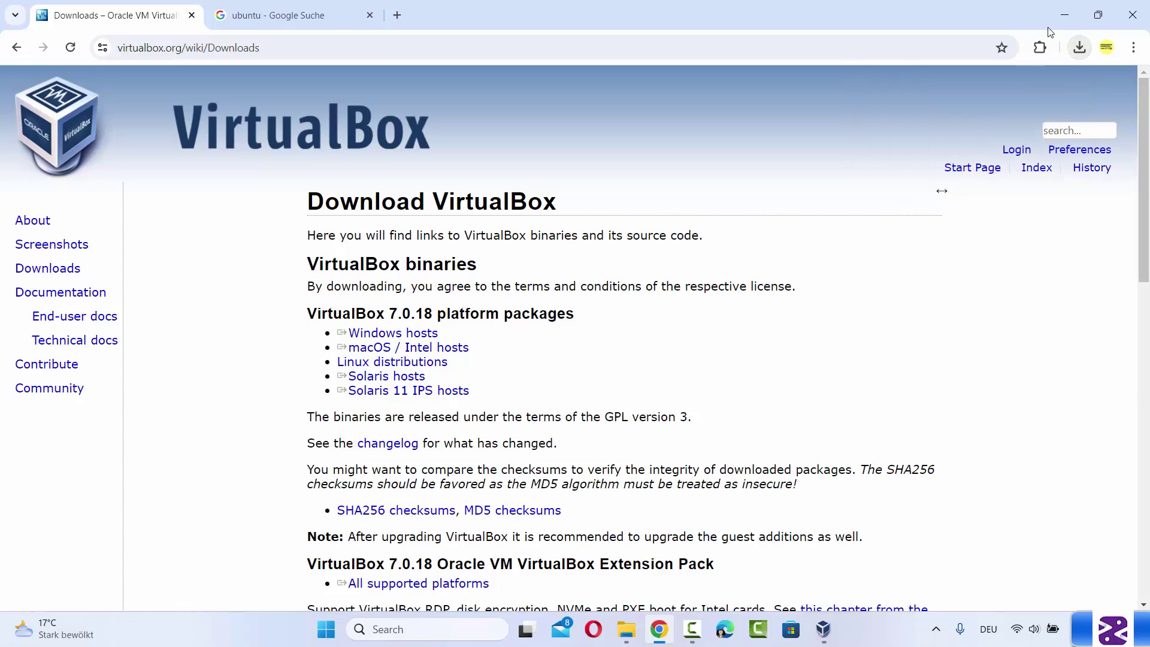
Minimize Chrome and bring up VirtualBox Manager listing Windows 10 pro, Windows 11 and Ubuntu 22.04
left_click(1062, 15)
left_click(823, 629)
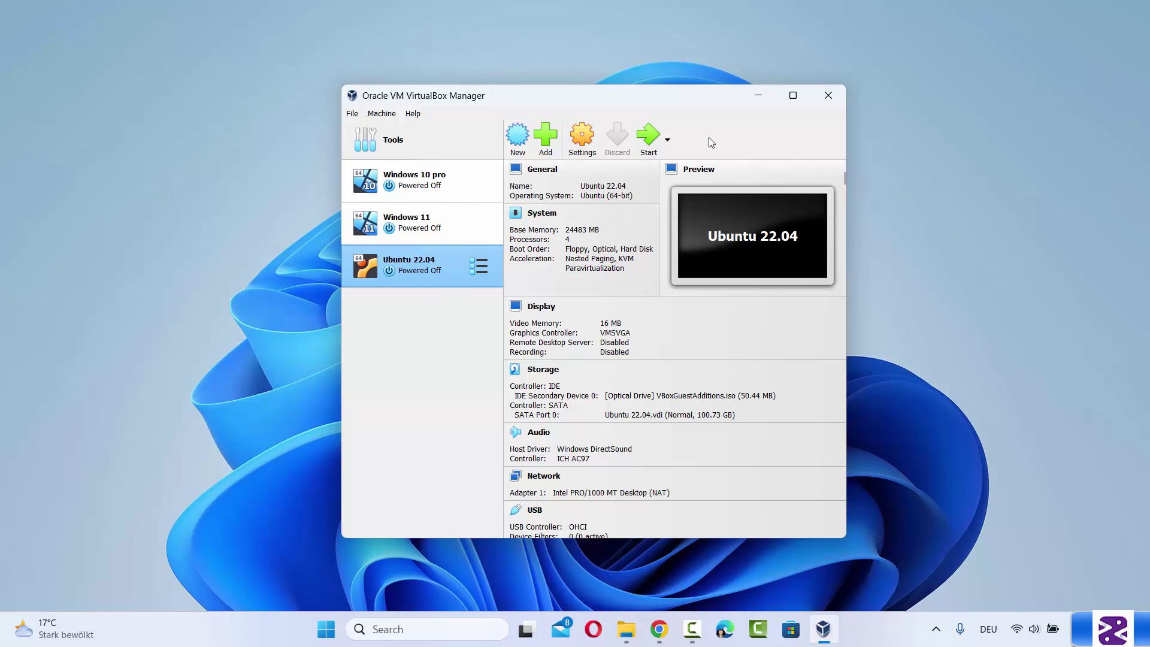
left_click(902, 366)
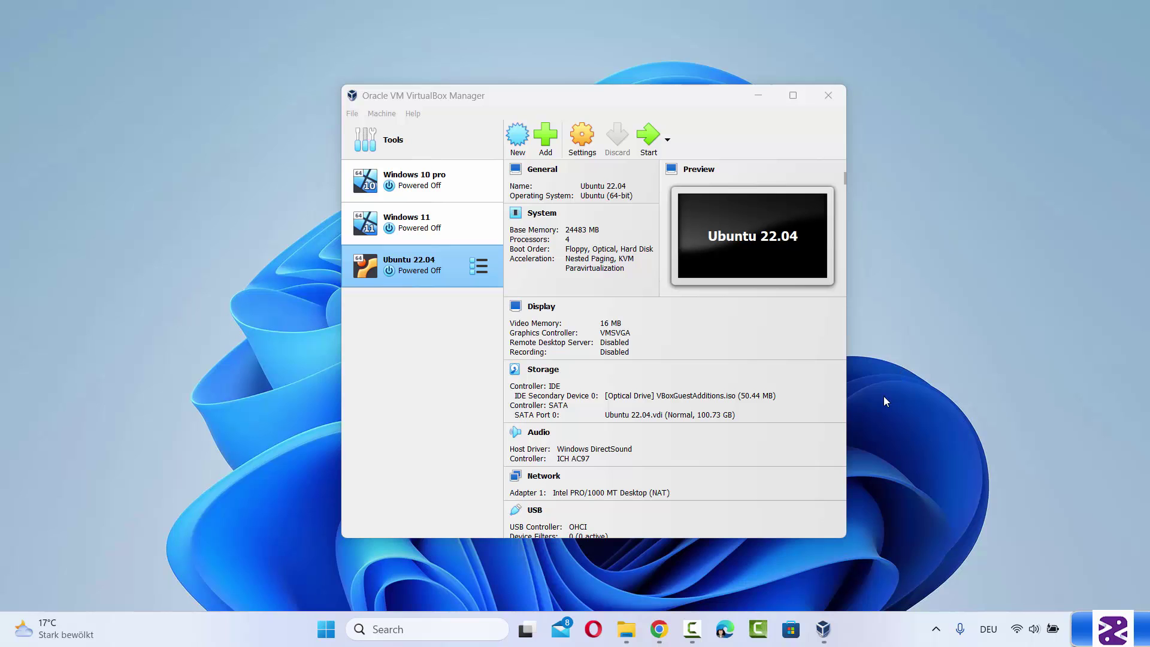
Start the Ubuntu Desktop 24.04 LTS download from ubuntu.com, then cancel the ISO download
left_click(660, 630)
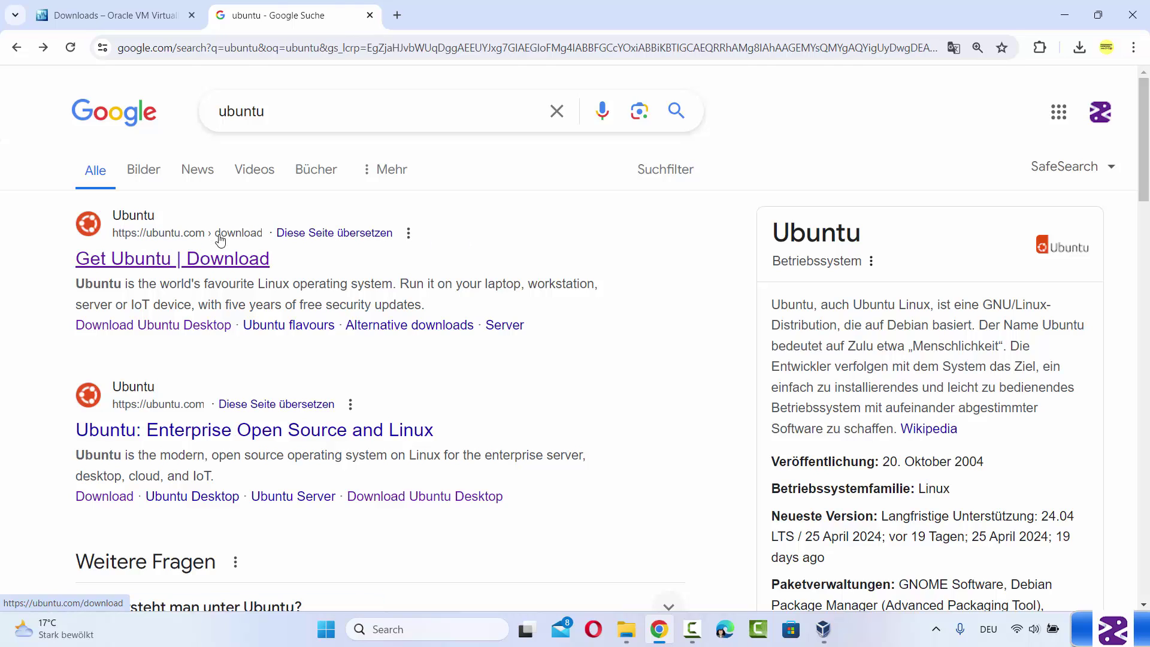
left_click(163, 268)
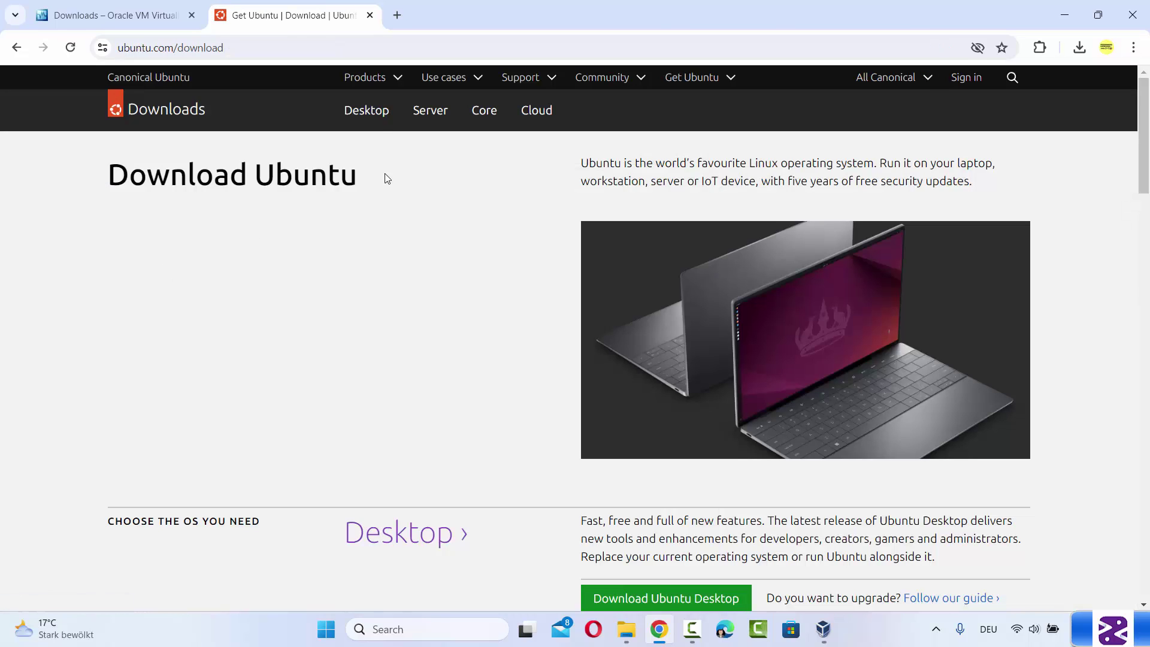
left_click(368, 118)
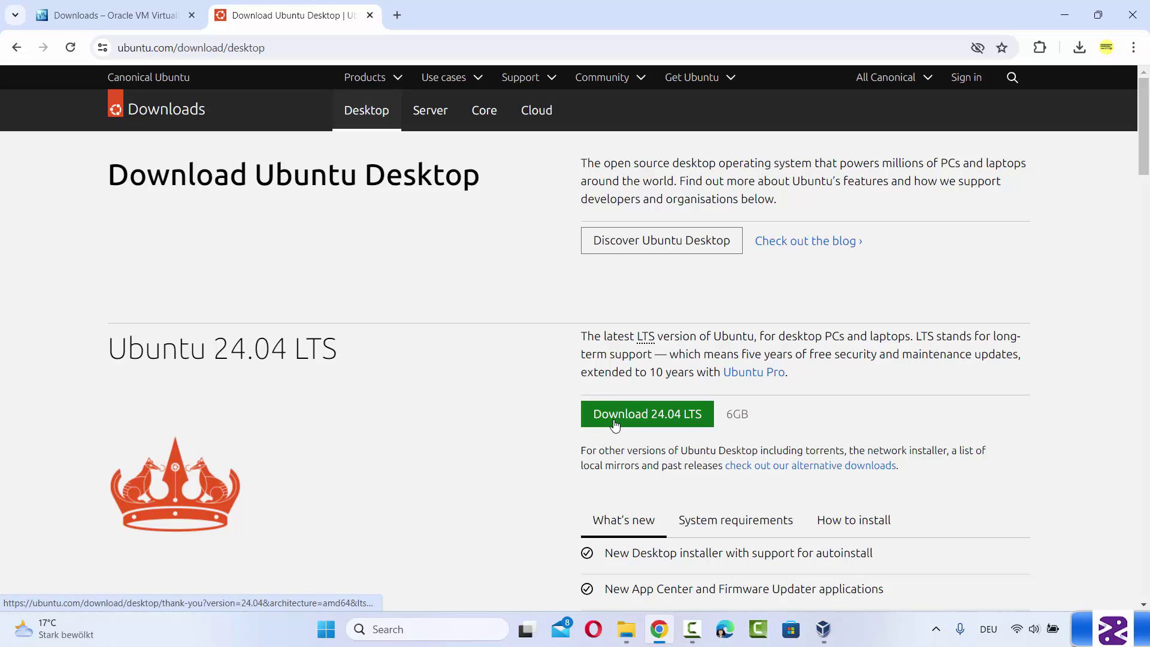
left_click(672, 425)
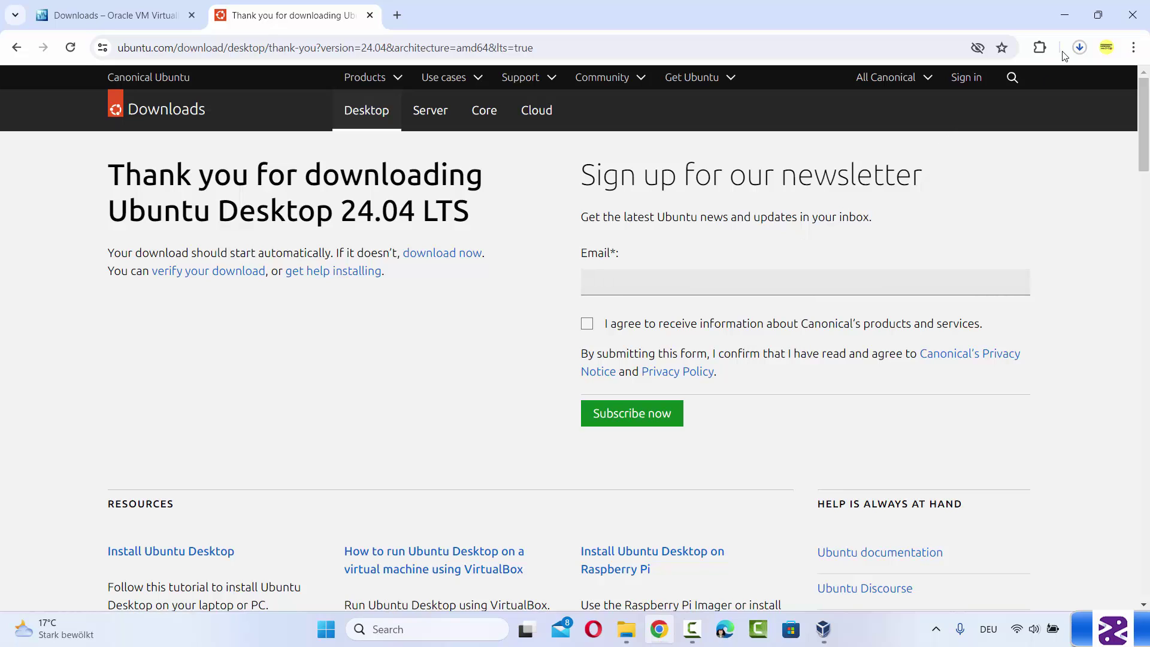
left_click(1079, 47)
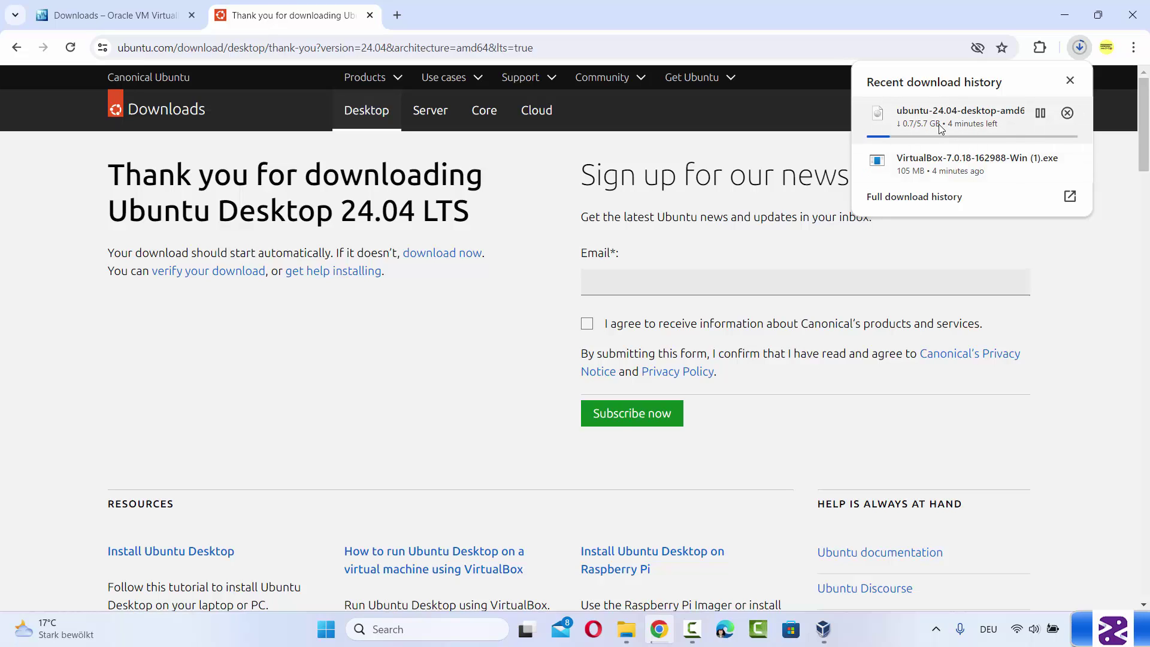
left_click(1066, 114)
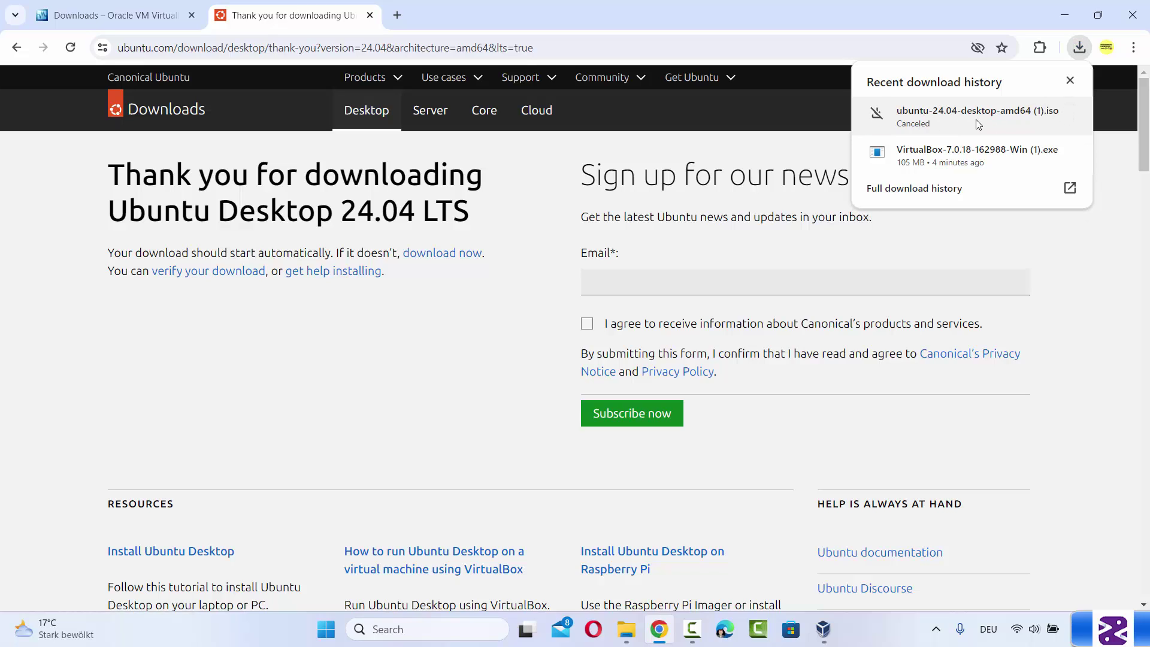
left_click(1065, 255)
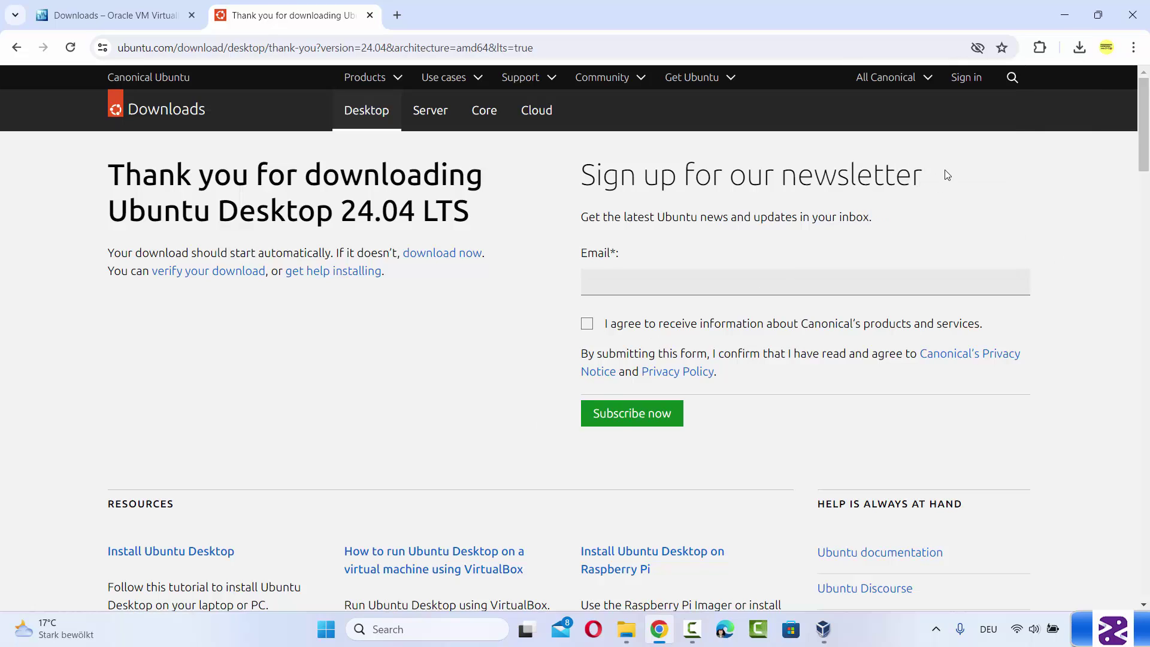
Confirm ubuntu-24.04-desktop-amd64.iso exists in D:\Ubuntu 24.04, then minimize File Explorer
left_click(1056, 22)
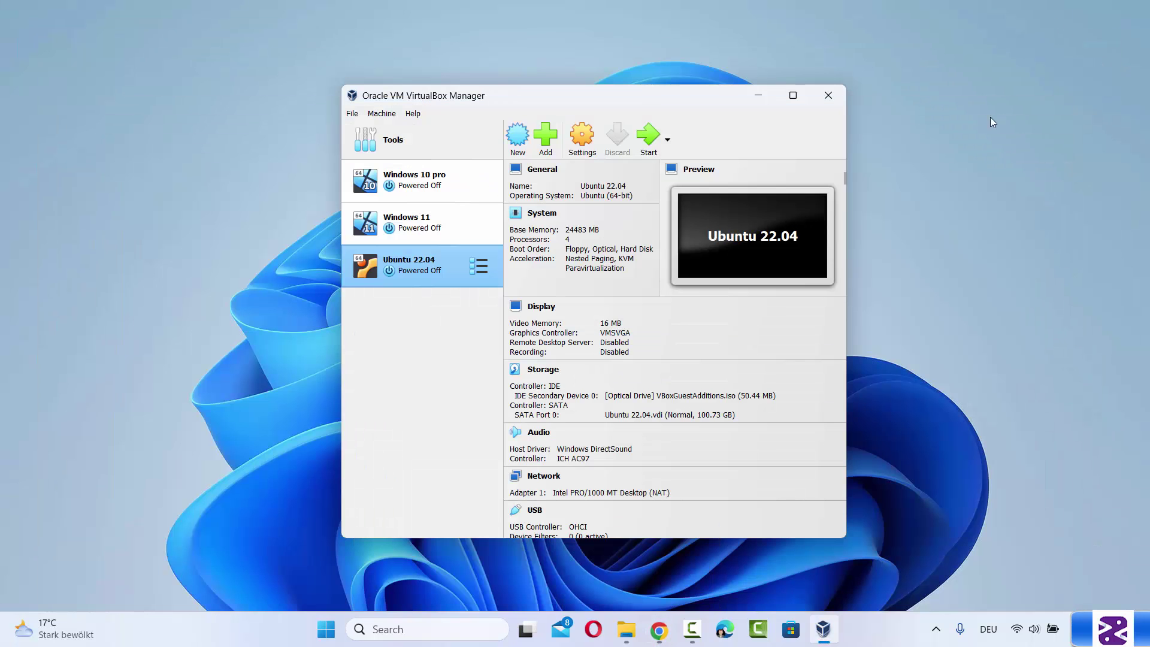
left_click(636, 639)
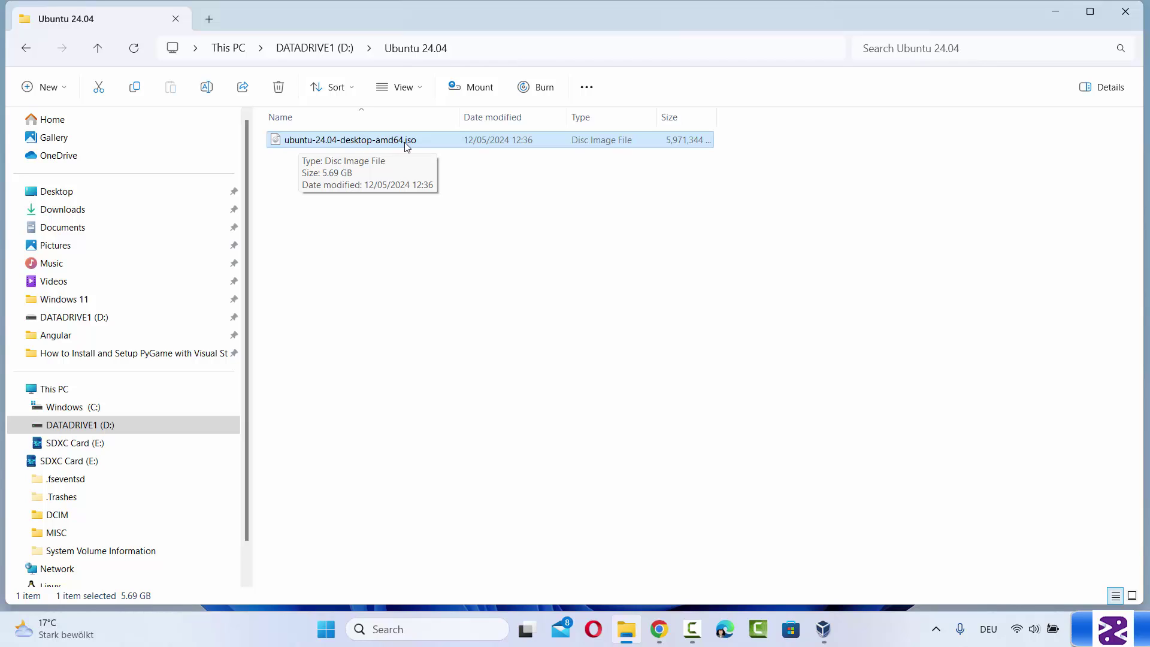
left_click(515, 221)
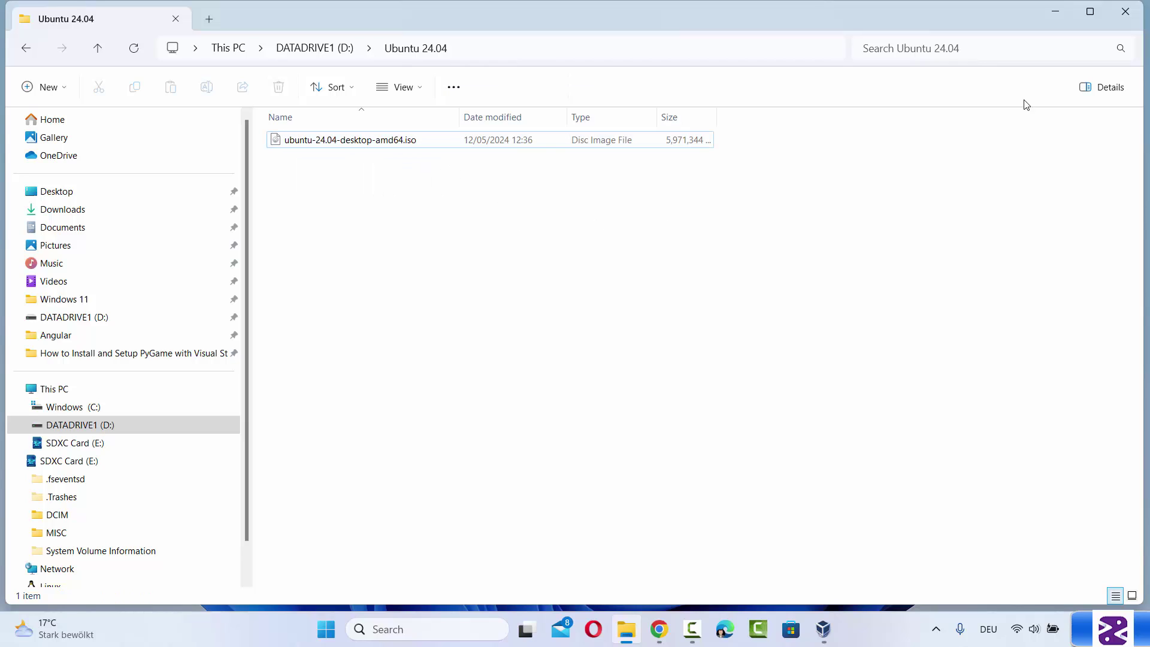
left_click(1054, 17)
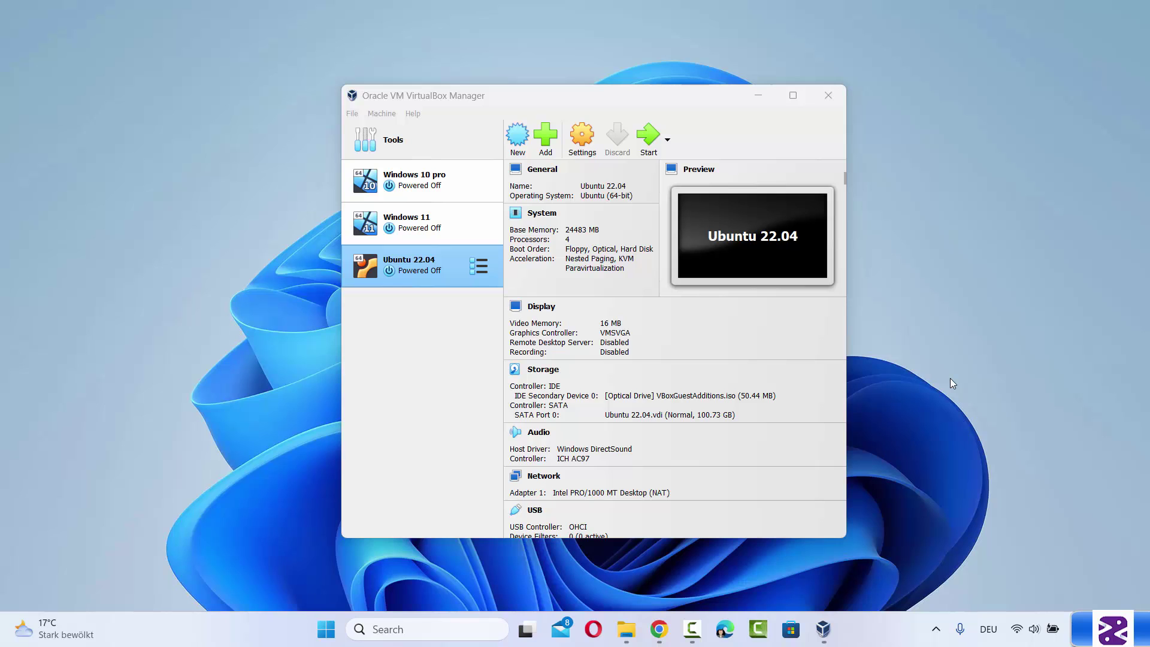
Create a new machine named 'Ubuntu 24.04 LTS' with type Linux and version Ubuntu (64-bit)
left_click(517, 148)
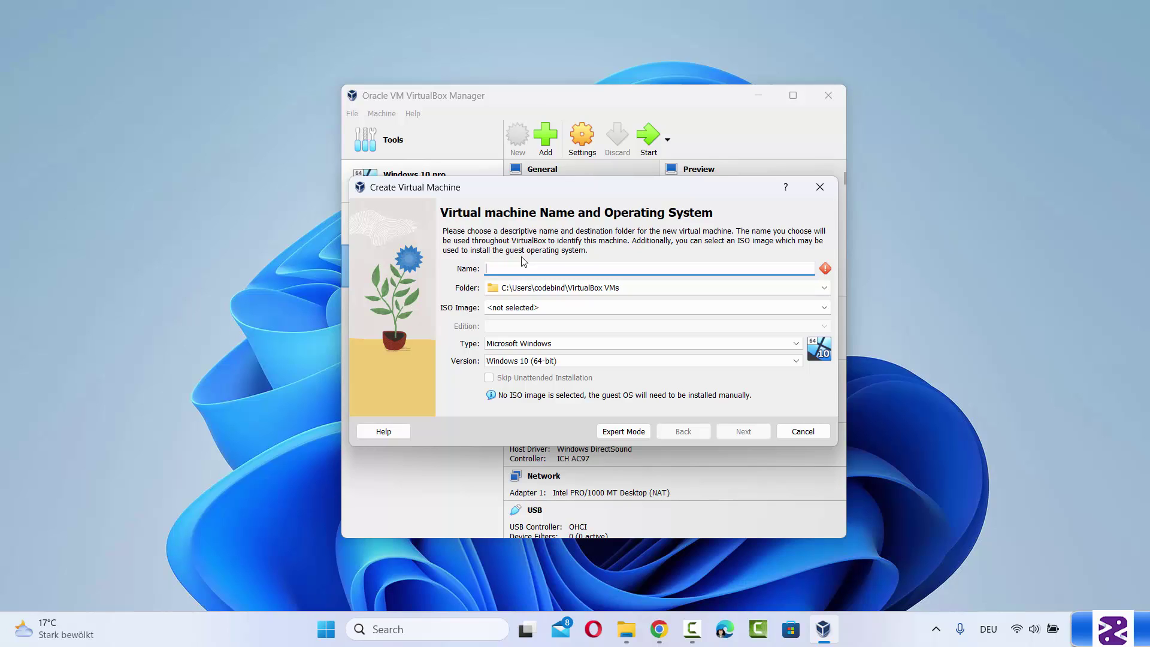
type("ubuntu")
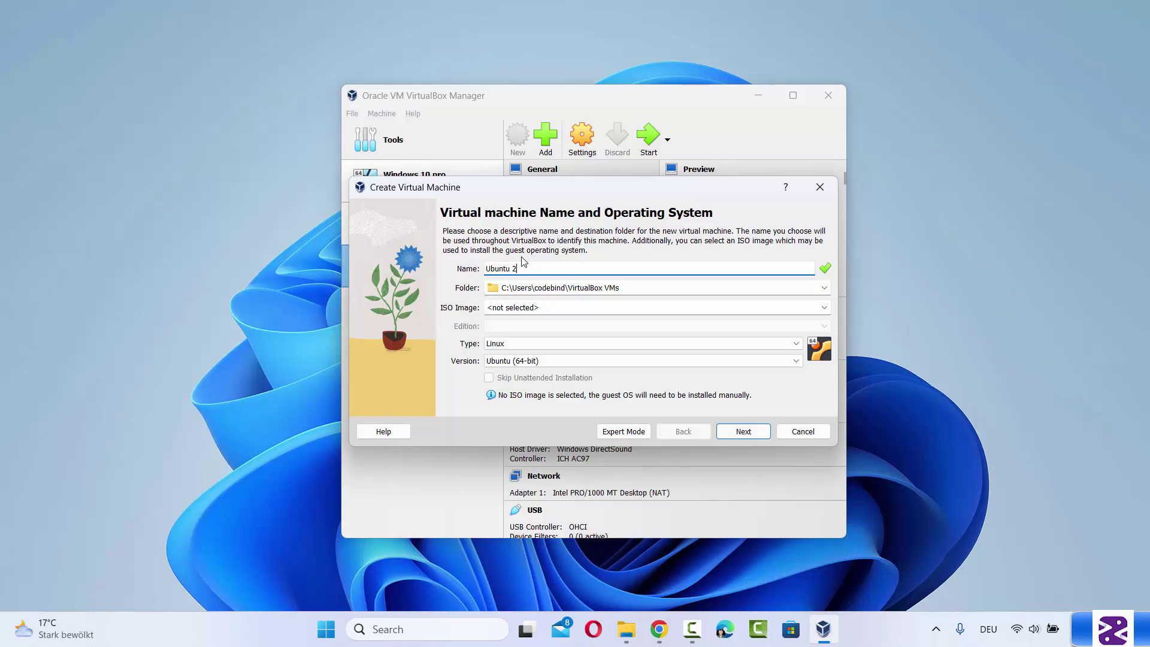
type("4.04 LTS")
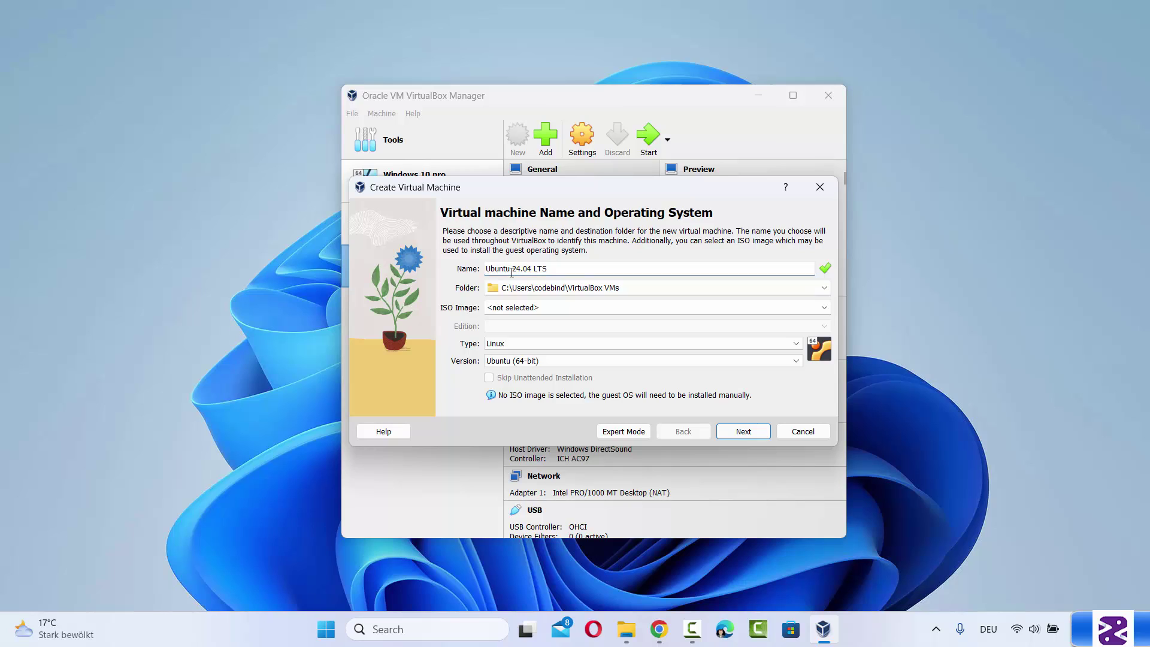
left_click(502, 272)
double_click(502, 269)
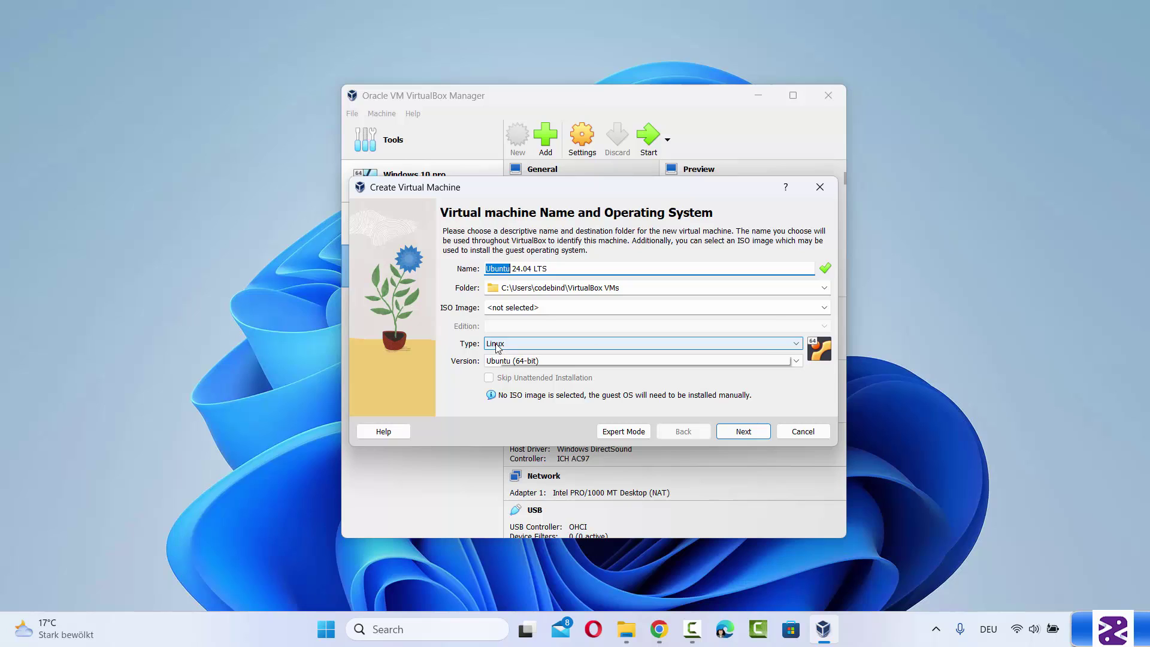
left_click(496, 344)
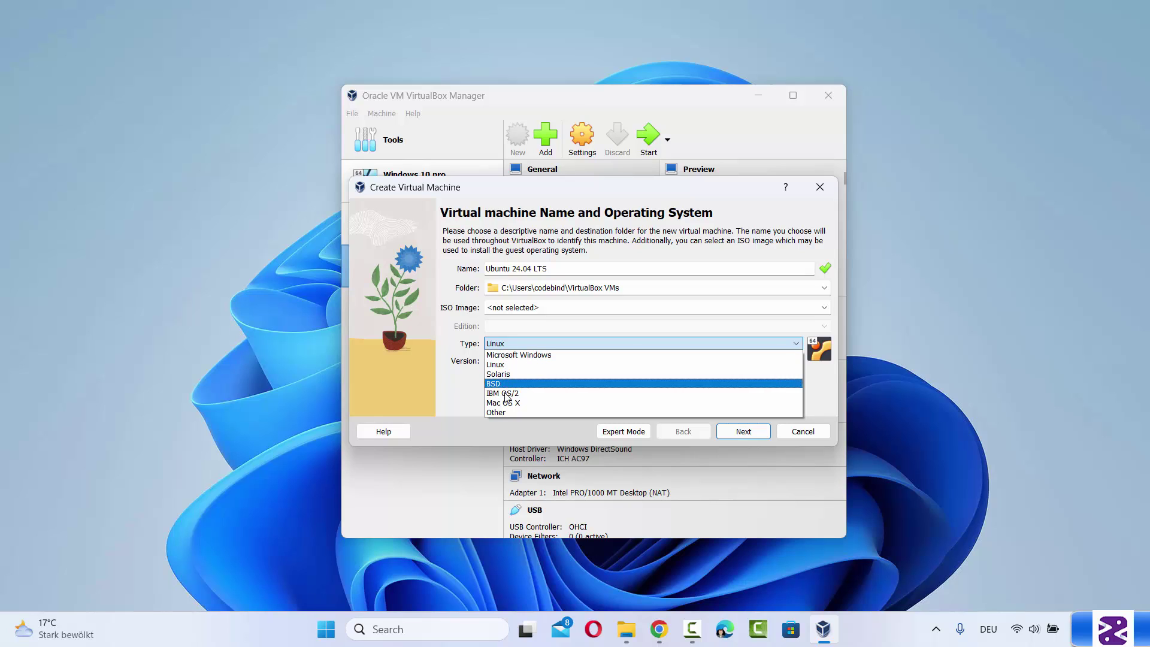
left_click(464, 384)
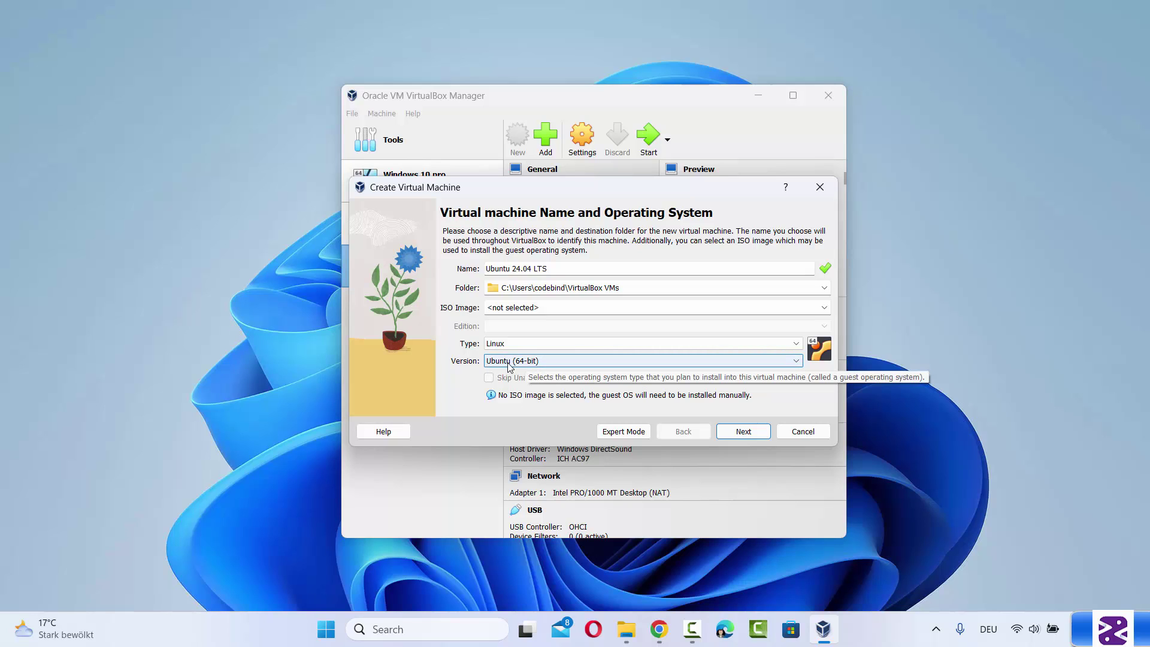
left_click(509, 361)
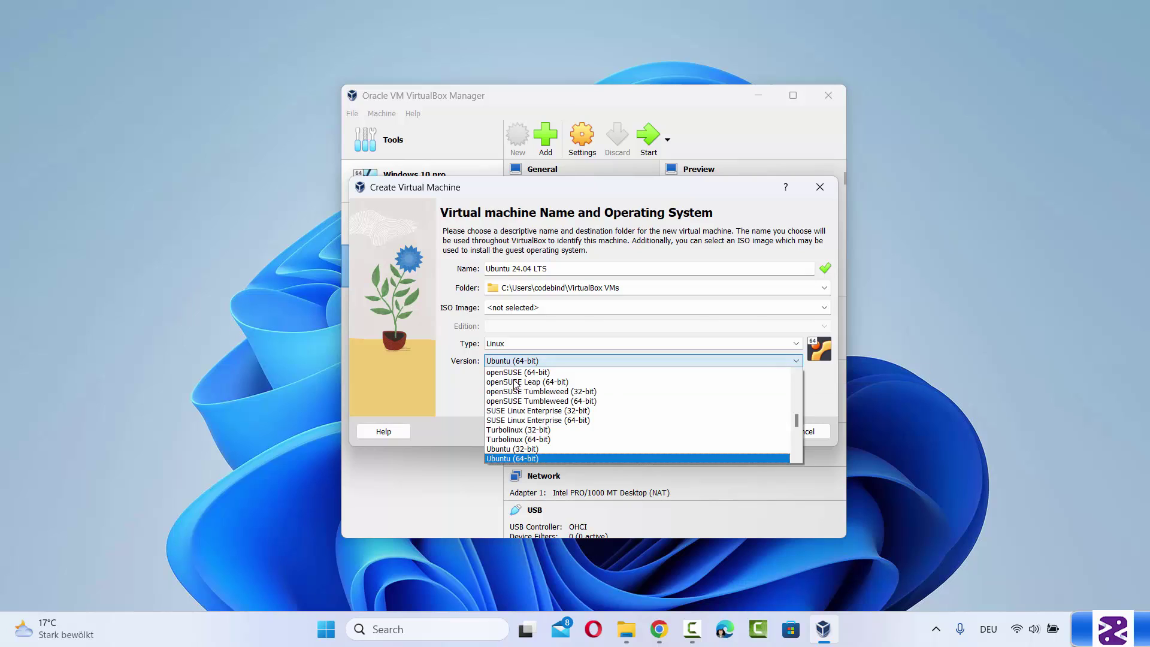
left_click(516, 458)
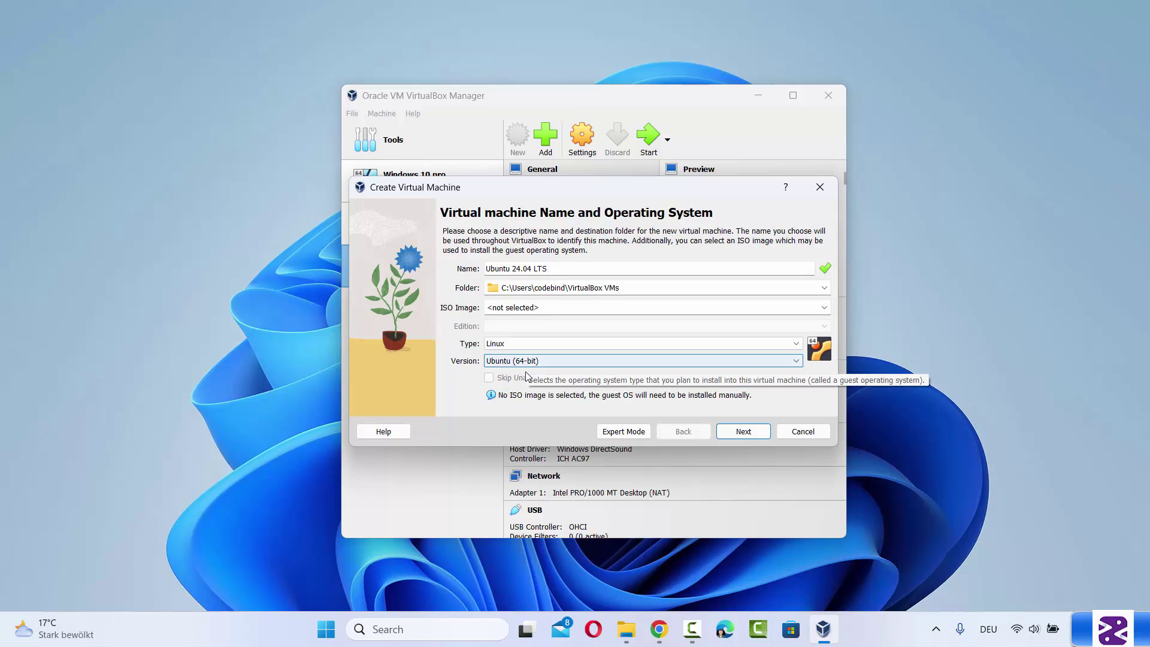
left_click(736, 436)
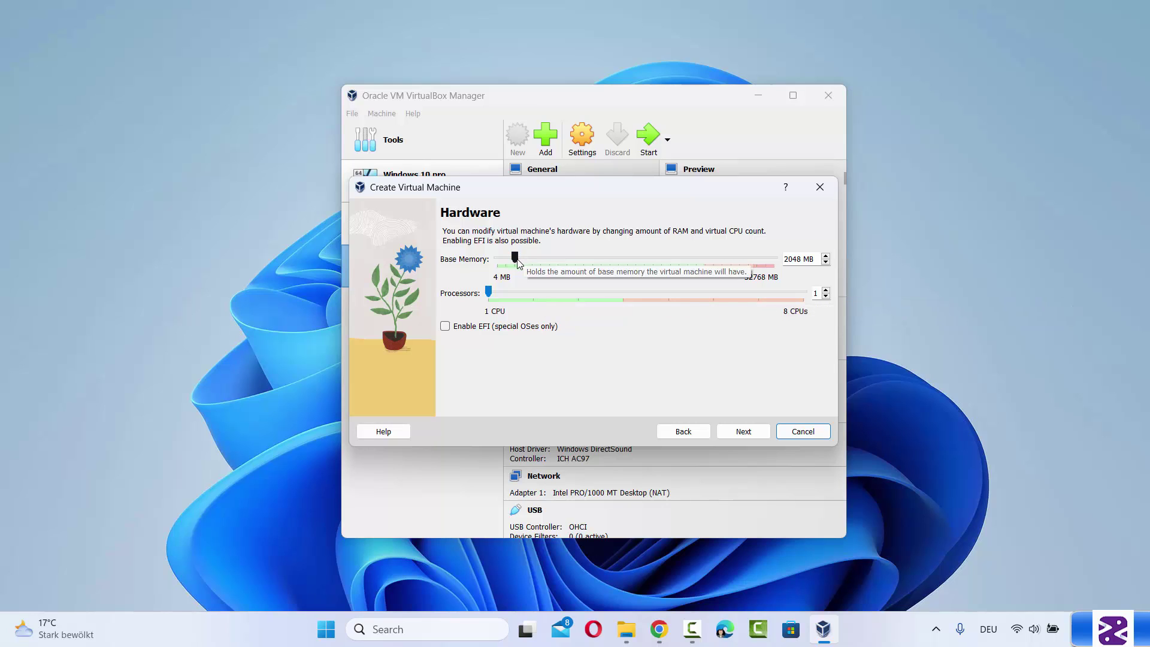
Set base memory to 24400 MB and processors to 4, leaving EFI disabled
left_click_drag(518, 262, 705, 283)
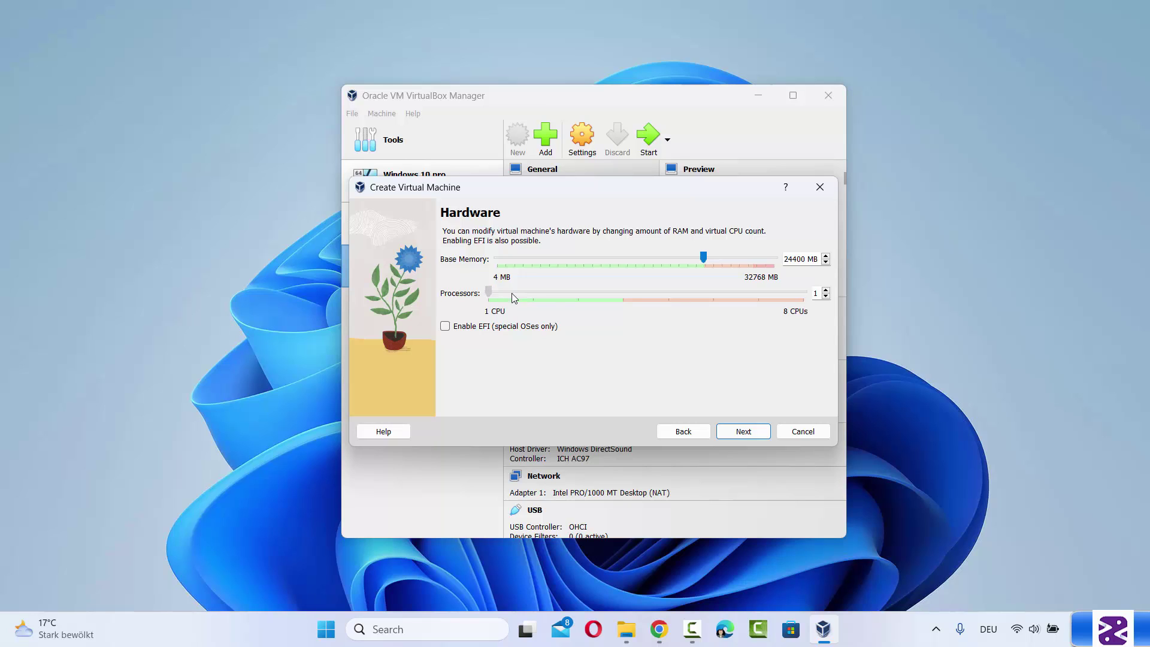
left_click_drag(572, 298, 612, 299)
Give the machine a new 100 GB virtual hard disk, not pre-allocated
left_click(726, 433)
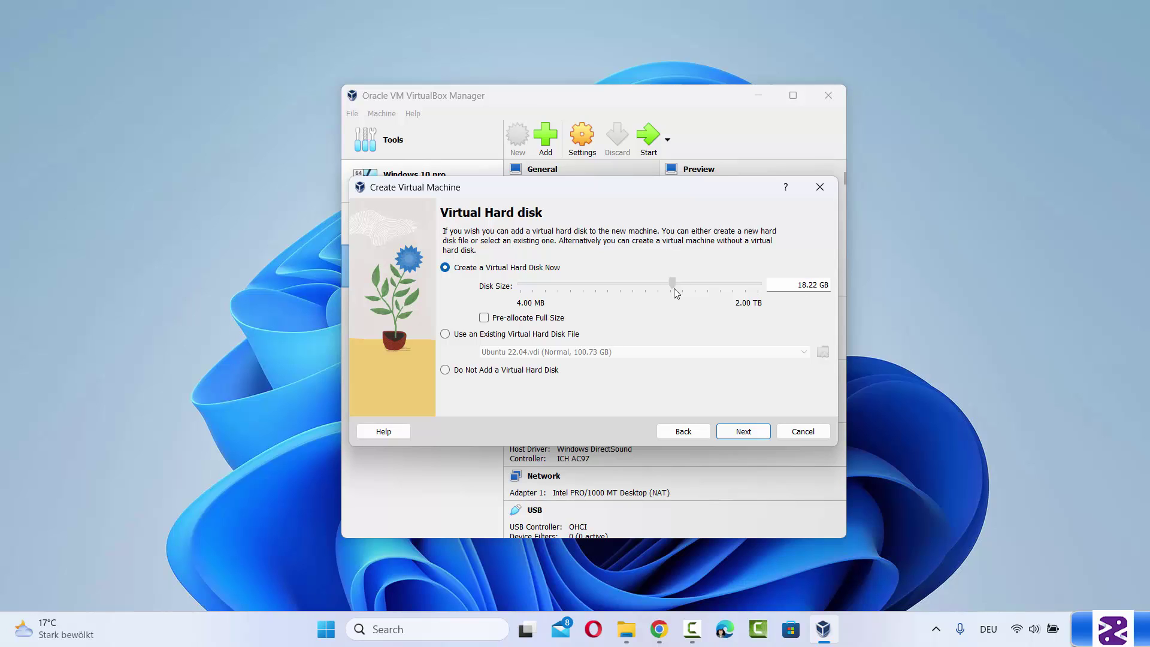
left_click_drag(674, 289, 704, 308)
left_click_drag(794, 285, 815, 290)
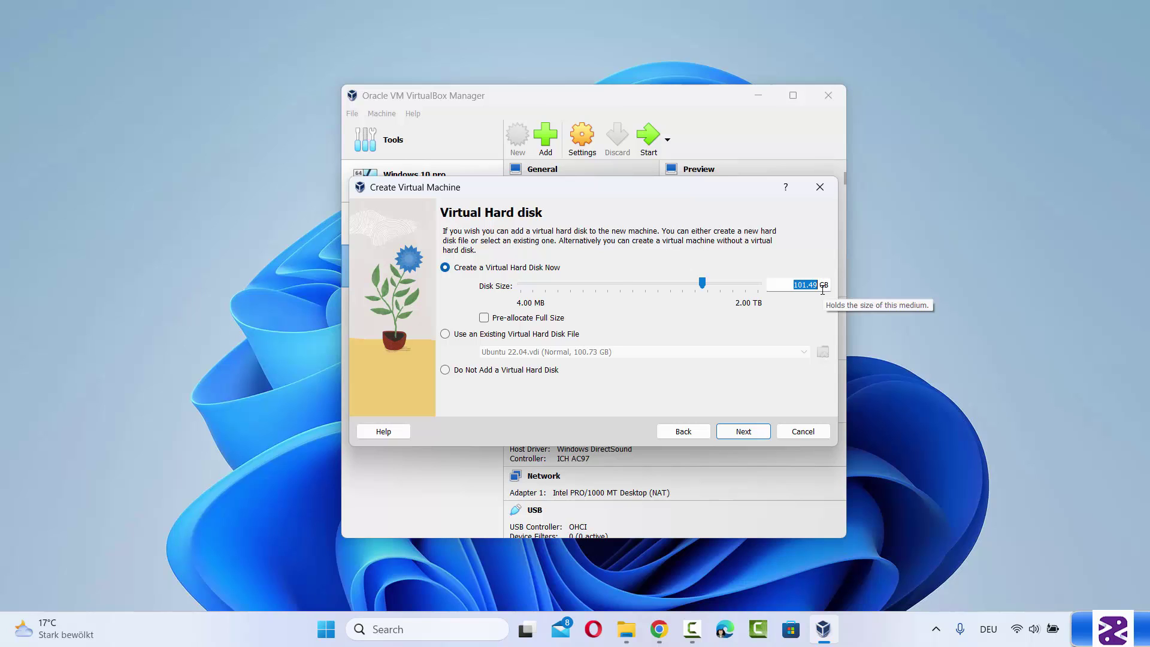
type("100")
left_click(700, 314)
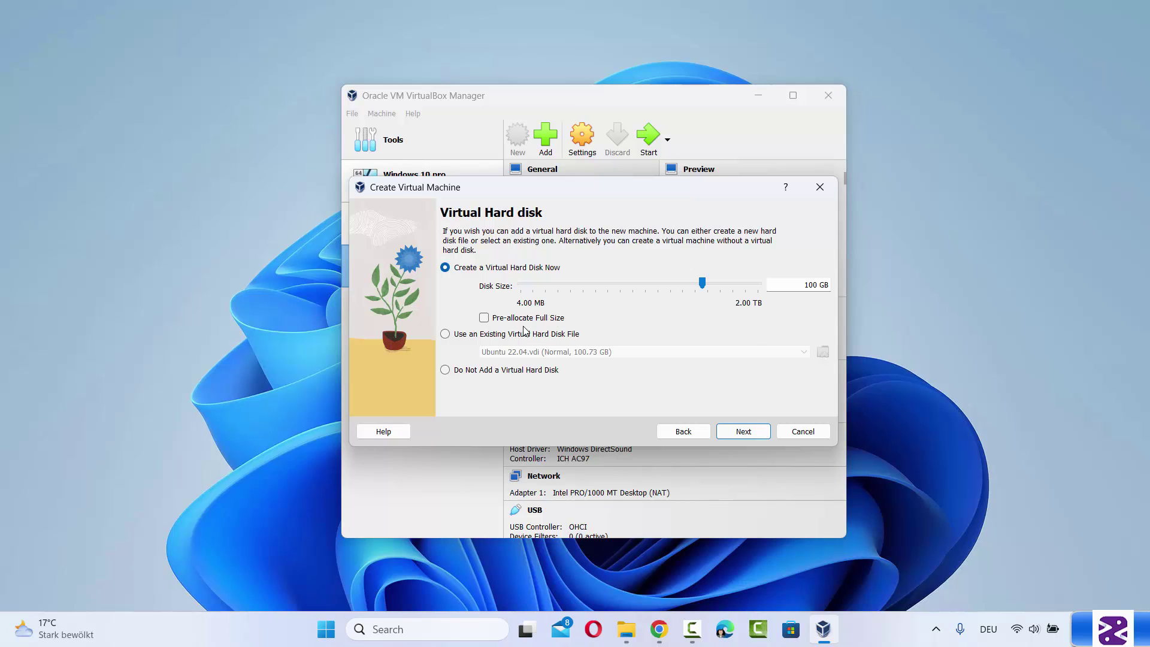
left_click(733, 440)
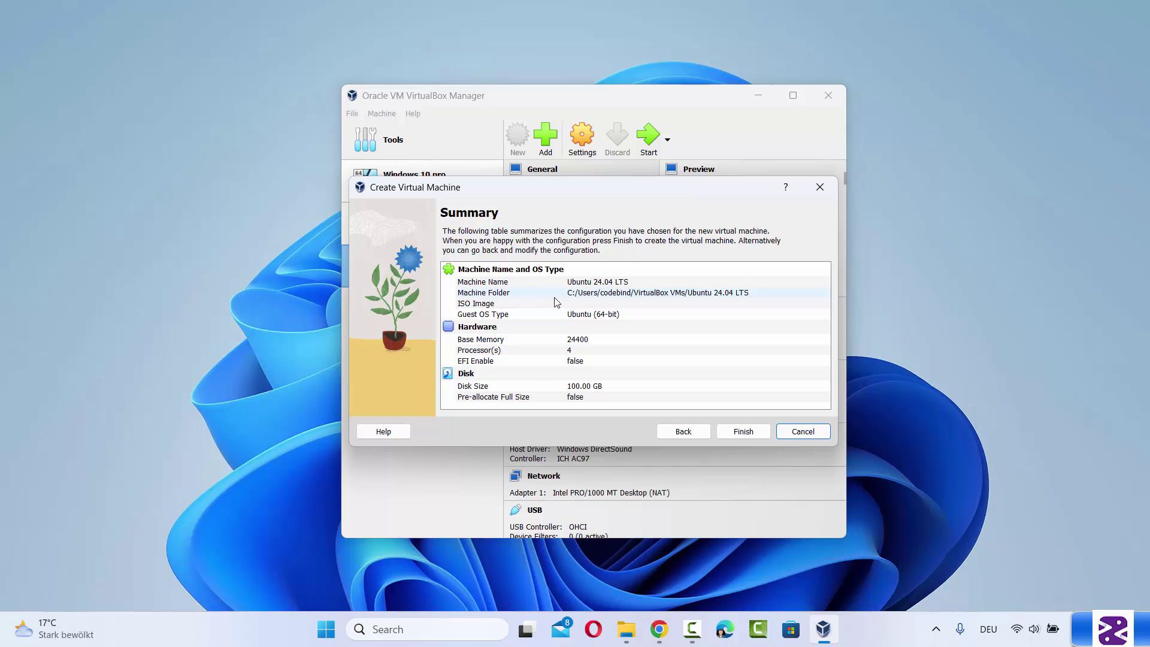
Finish the wizard to create Ubuntu 24.04 LTS with 24400 MB, 4 CPUs and a 100 GB disk
left_click(735, 436)
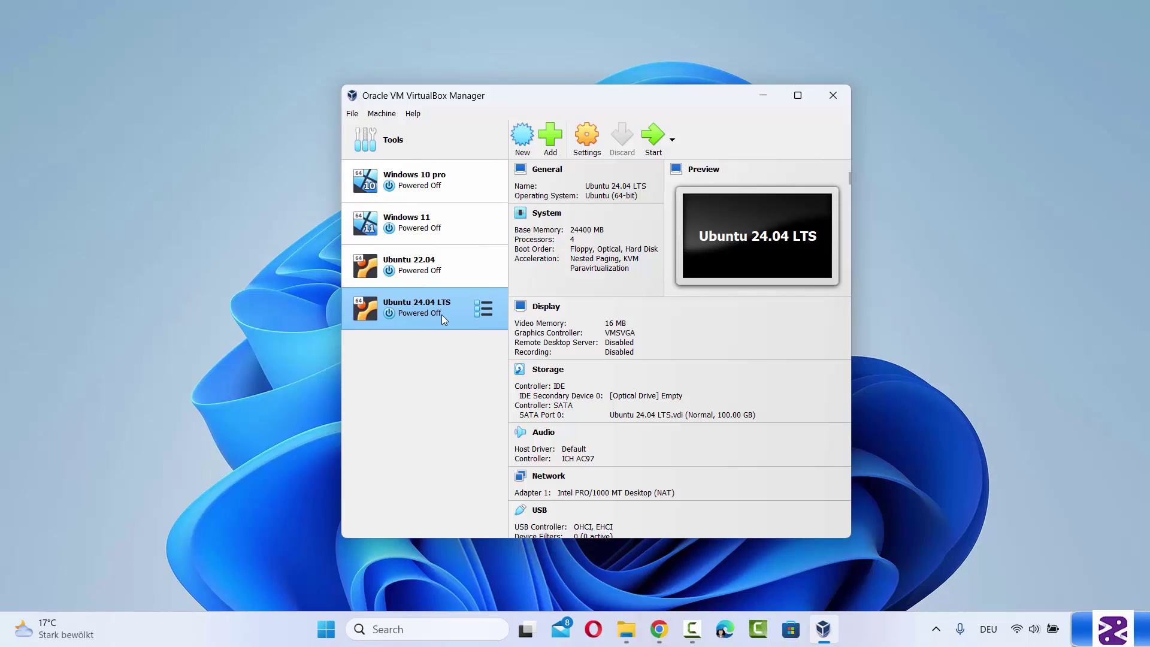
Open Settings for the selected Ubuntu 24.04 LTS machine from the toolbar
left_click(583, 152)
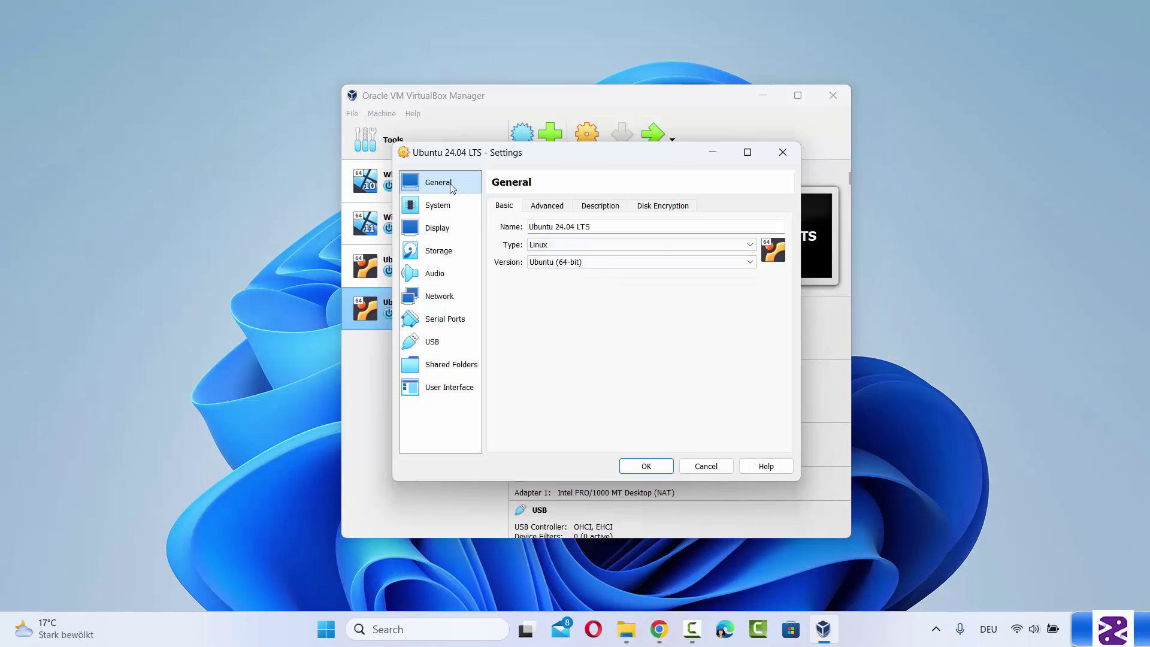
Set Shared Clipboard and Drag'n'Drop to Bidirectional under General > Advanced
left_click(545, 206)
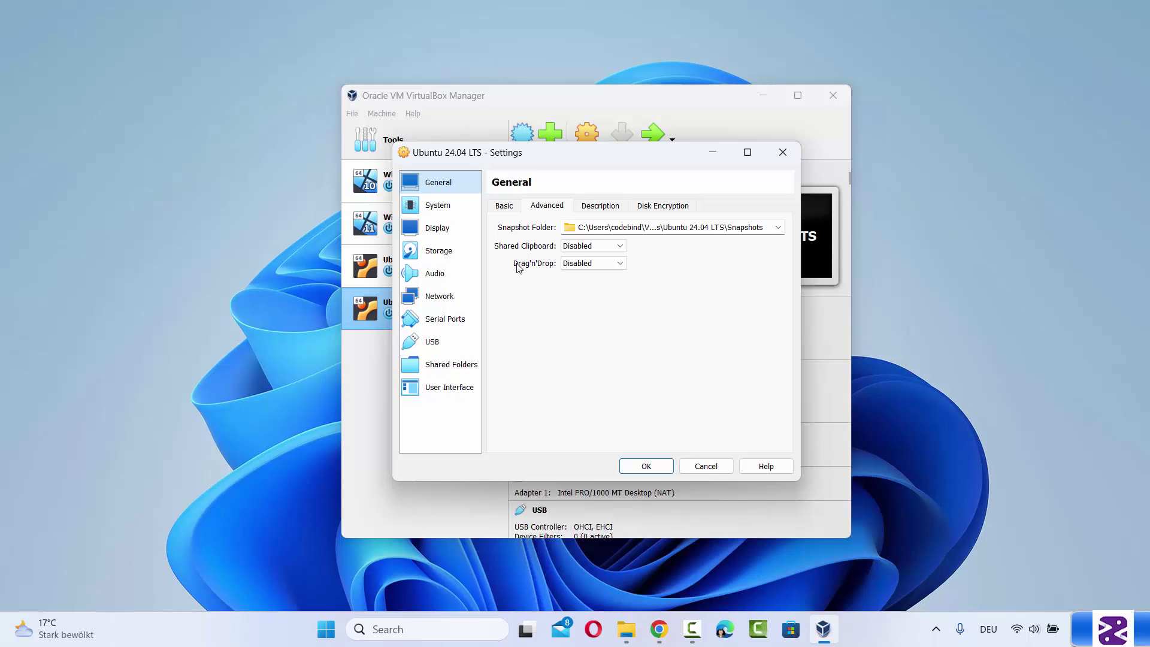
left_click(574, 249)
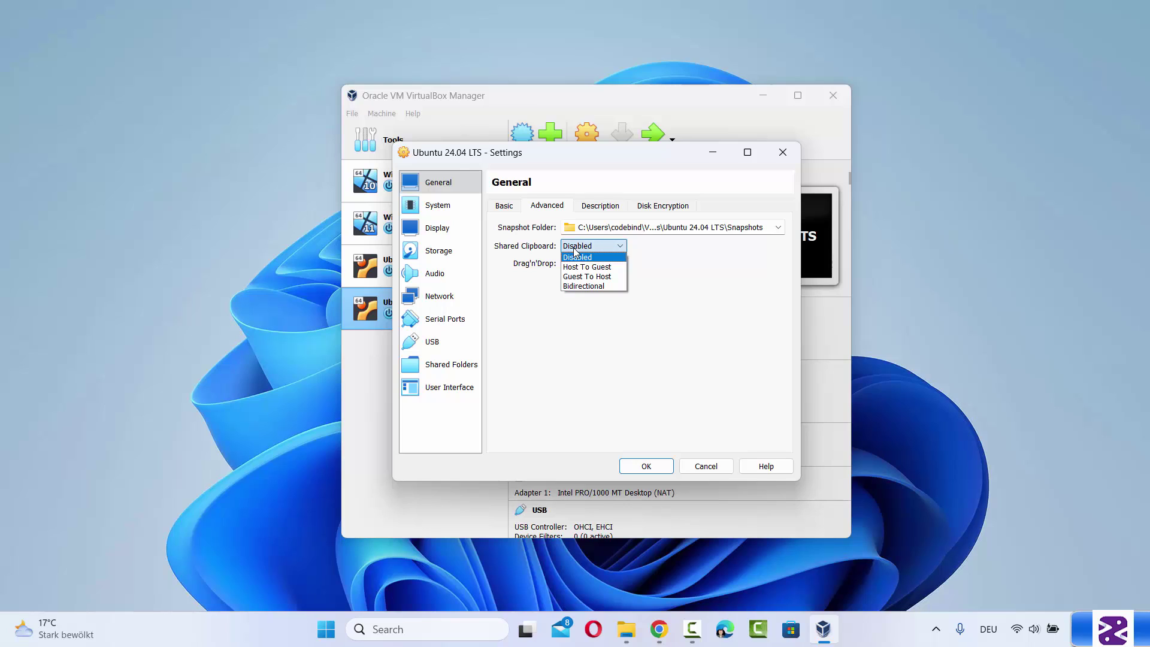
left_click(579, 285)
left_click(577, 263)
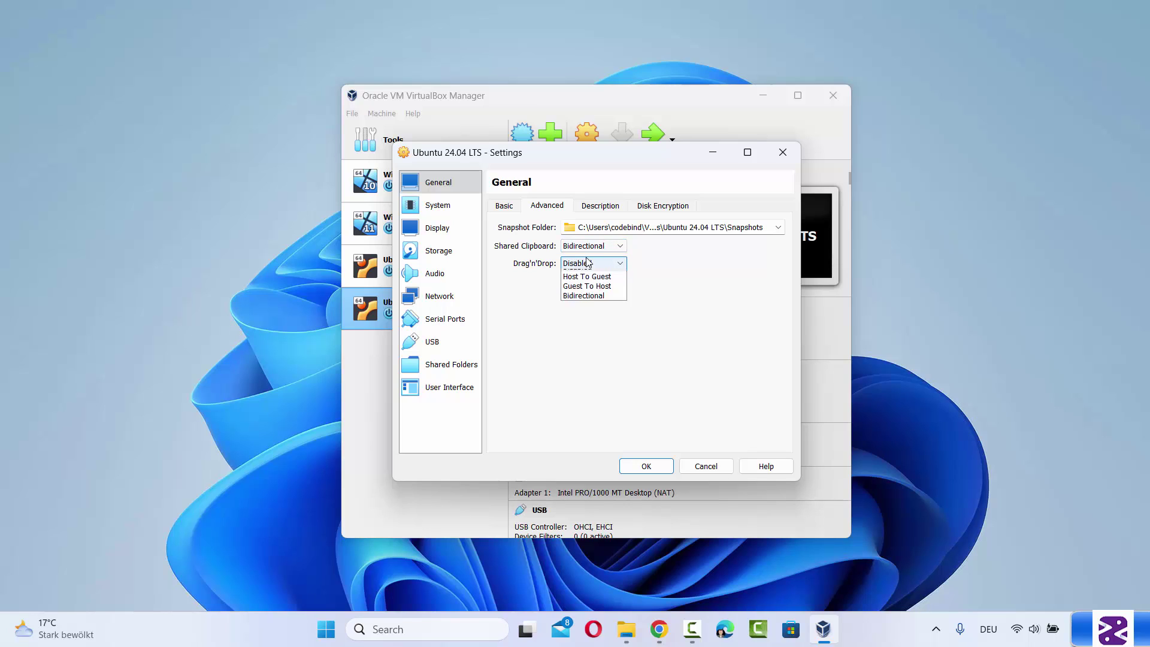
left_click(588, 303)
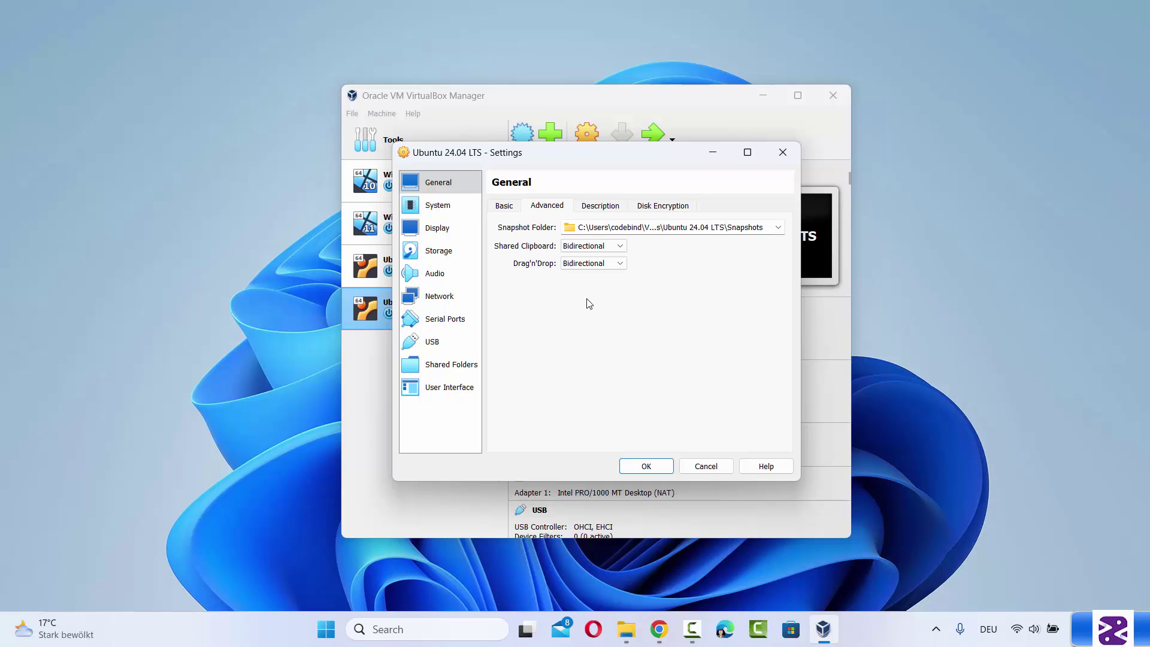
left_click(220, 228)
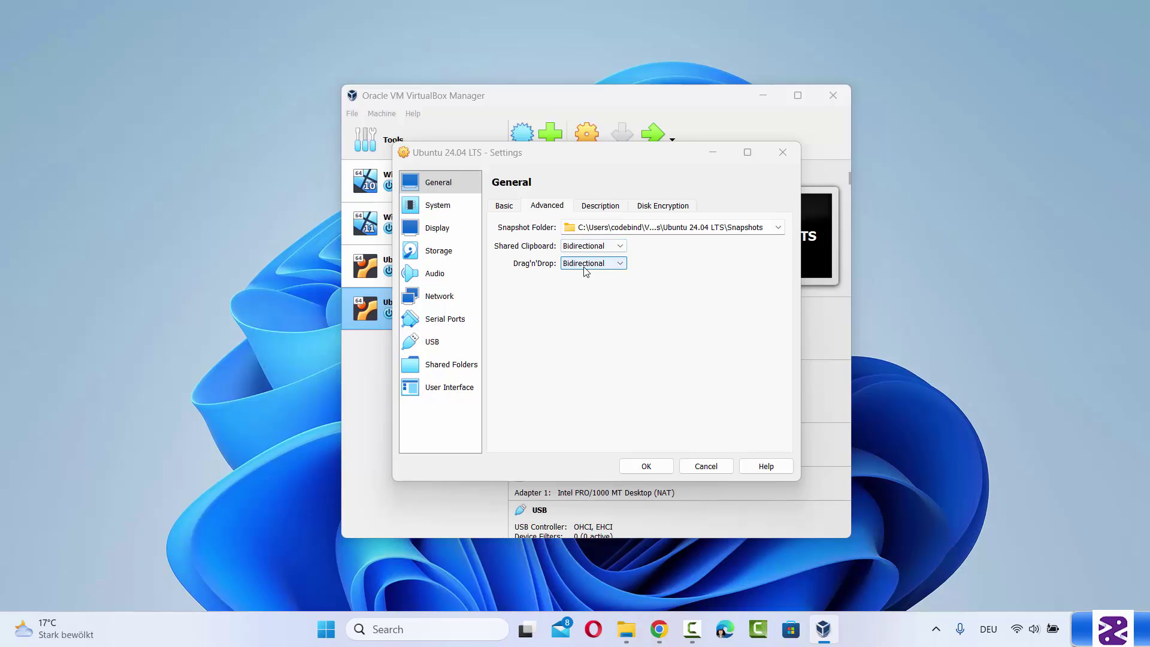
Review the Description and Disk Encryption tabs, then show the System settings page
left_click(609, 210)
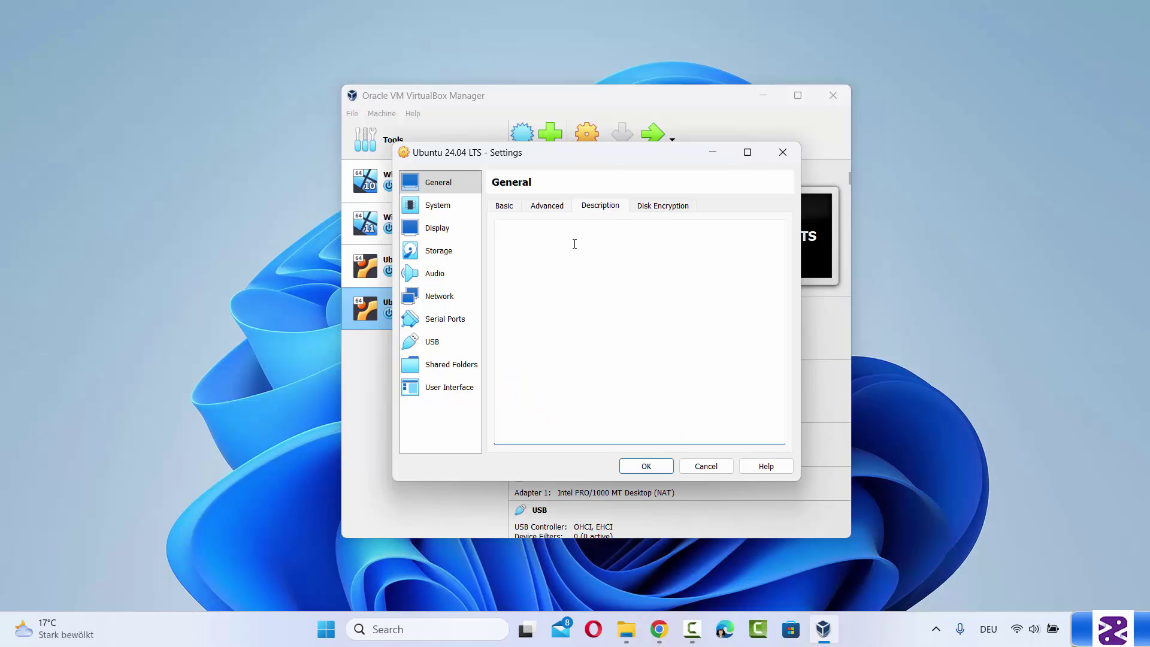
left_click(650, 215)
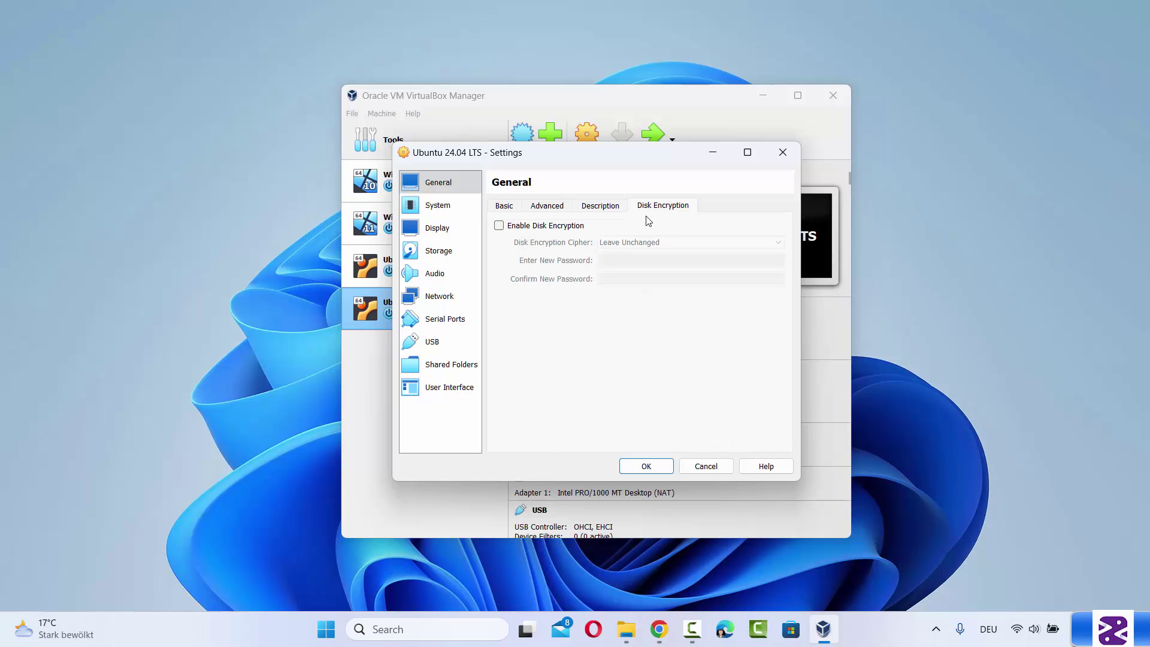
left_click(452, 206)
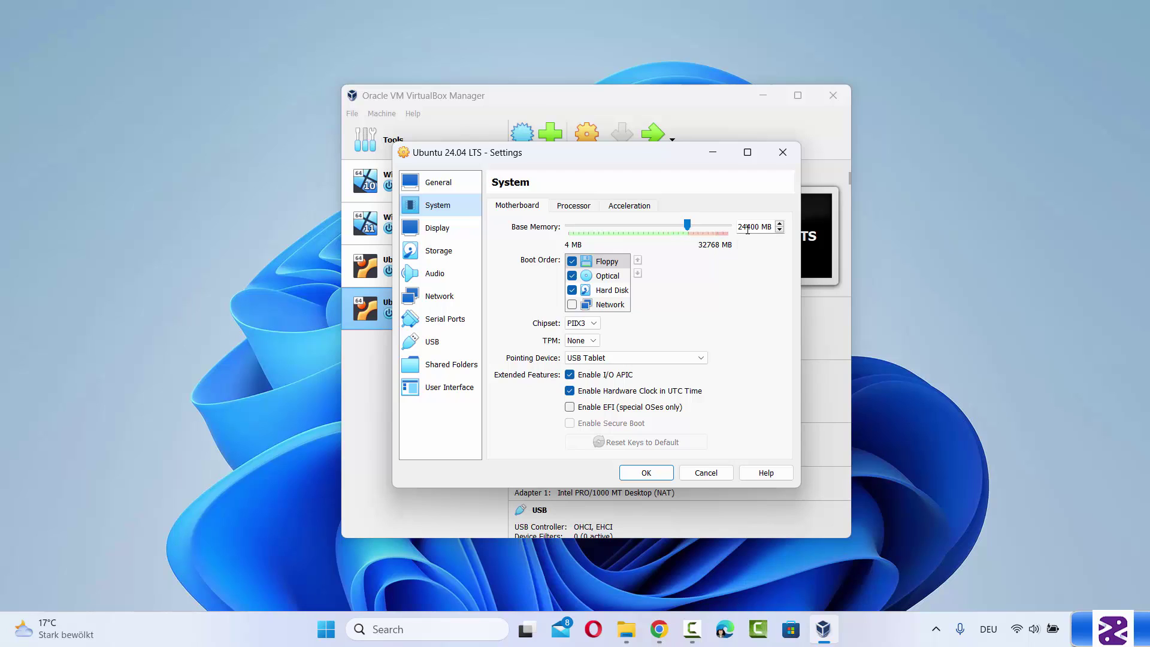
Review the processor settings, then move through Display to the Storage settings page
left_click(586, 208)
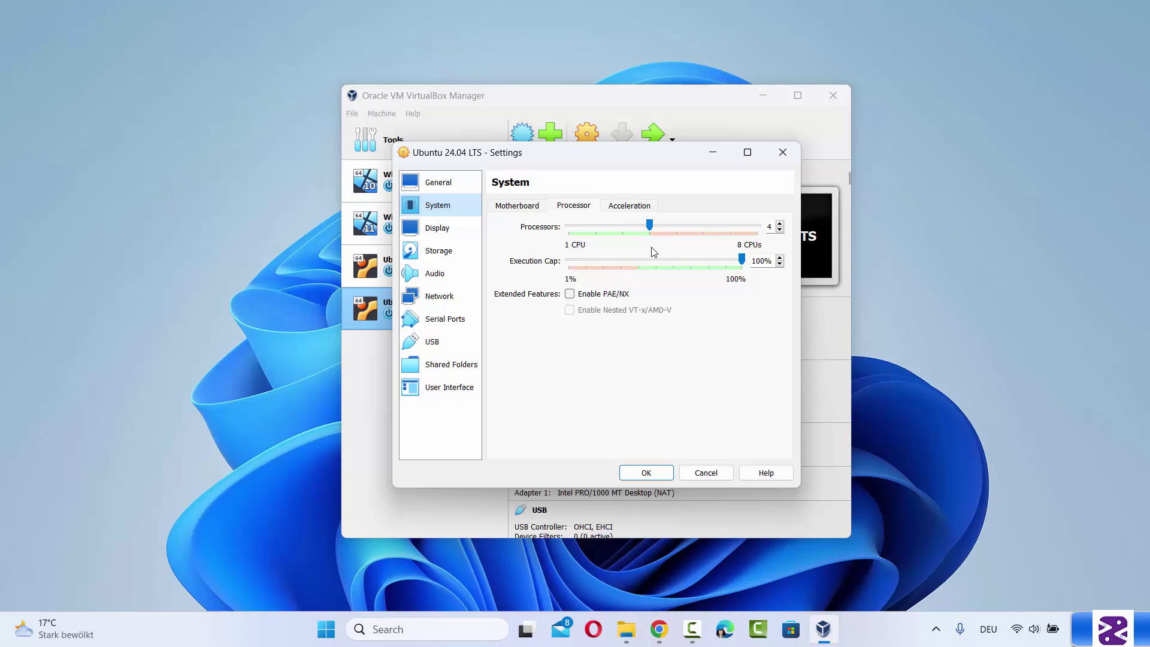
left_click(451, 237)
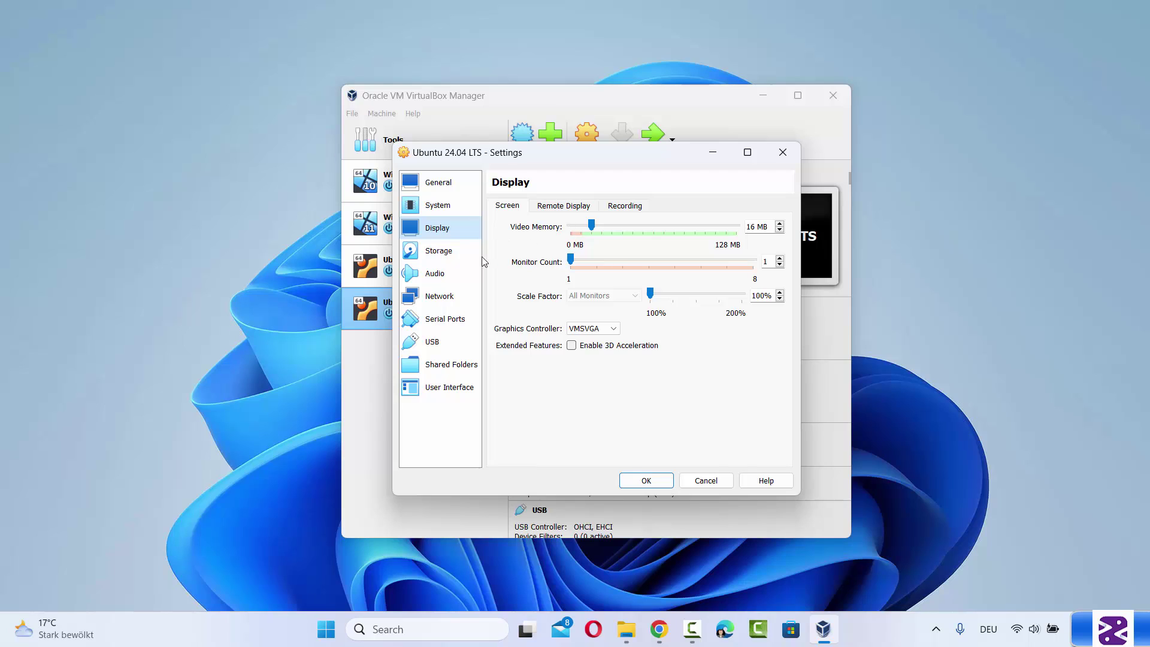
left_click(446, 253)
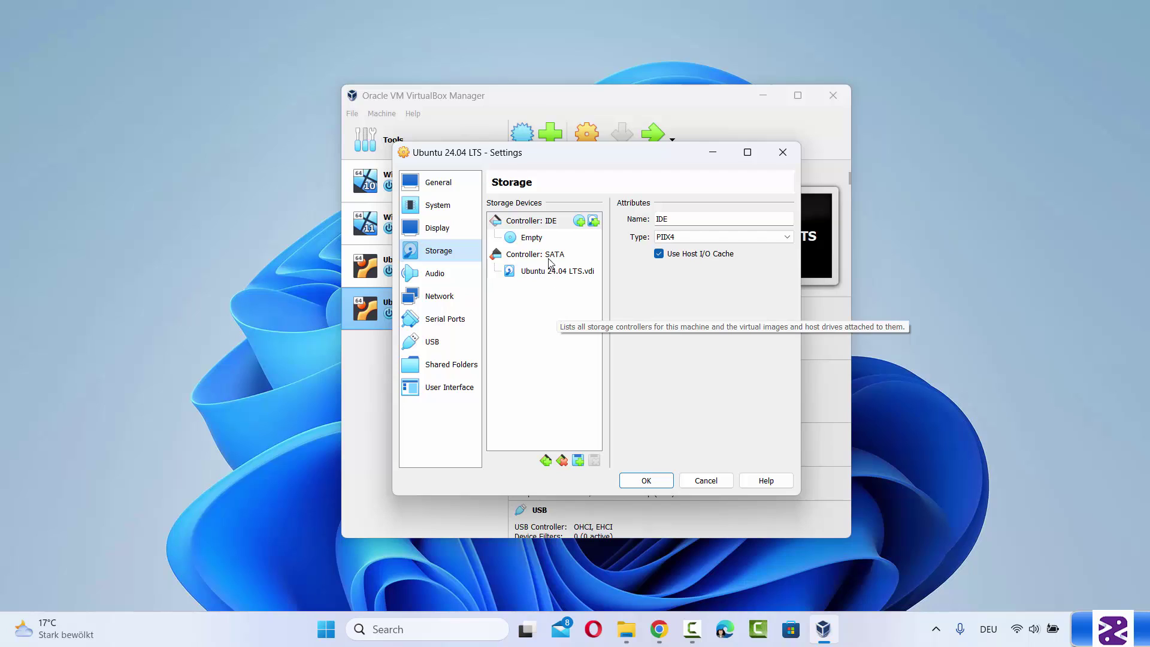
Select the empty optical drive and choose 'Choose/Create a Virtual Optical Disk...' from its disc menu
left_click(535, 240)
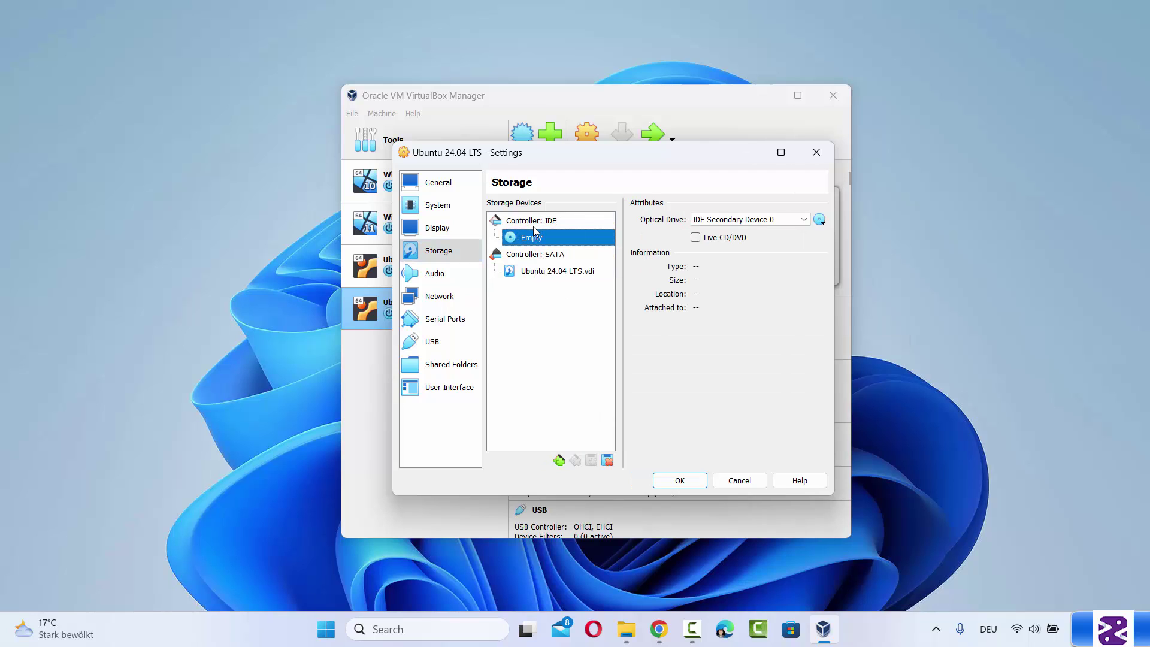
left_click(822, 225)
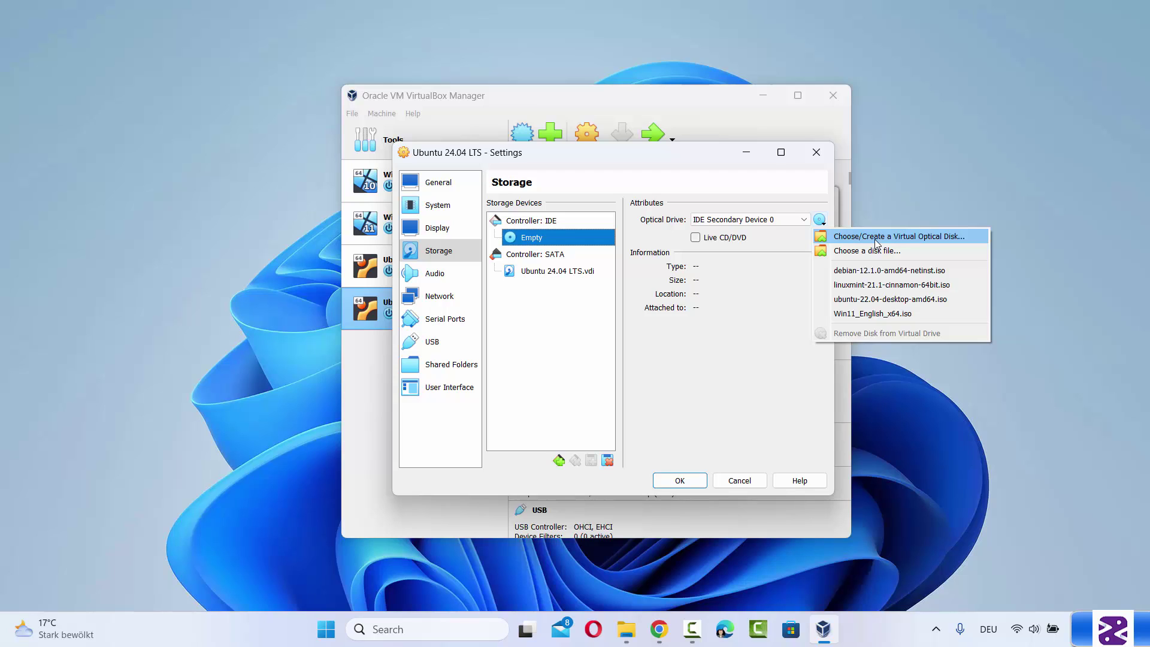
left_click(921, 238)
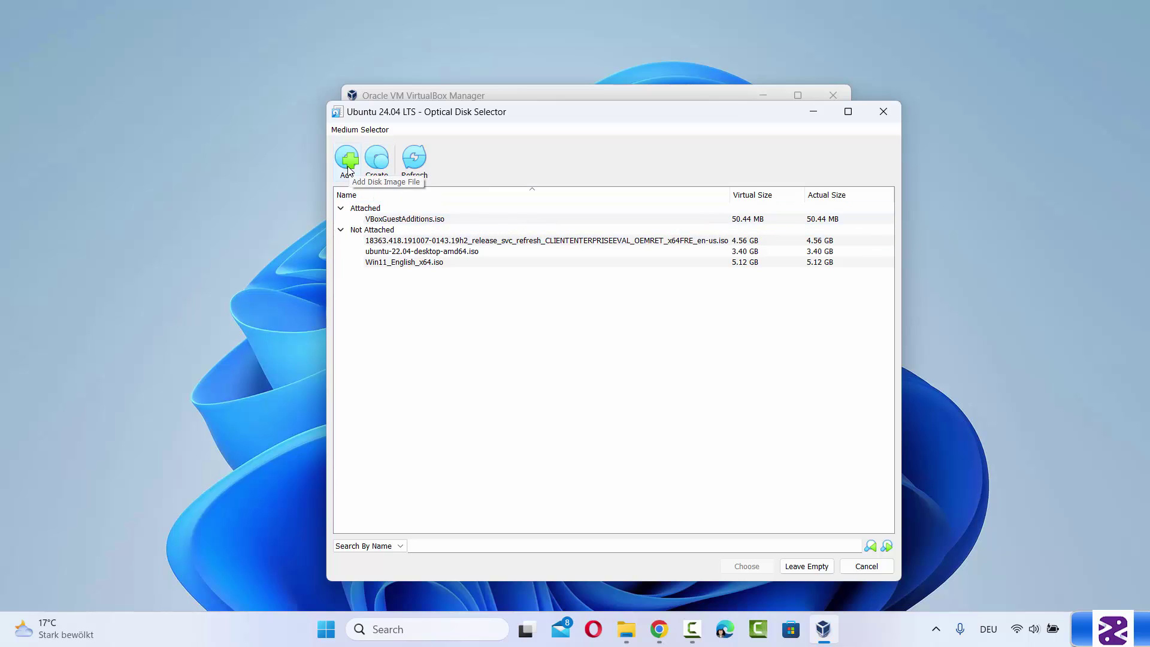
Add ubuntu-24.04-desktop-amd64.iso from D:\Ubuntu 24.04 and insert it into the optical drive
left_click(348, 158)
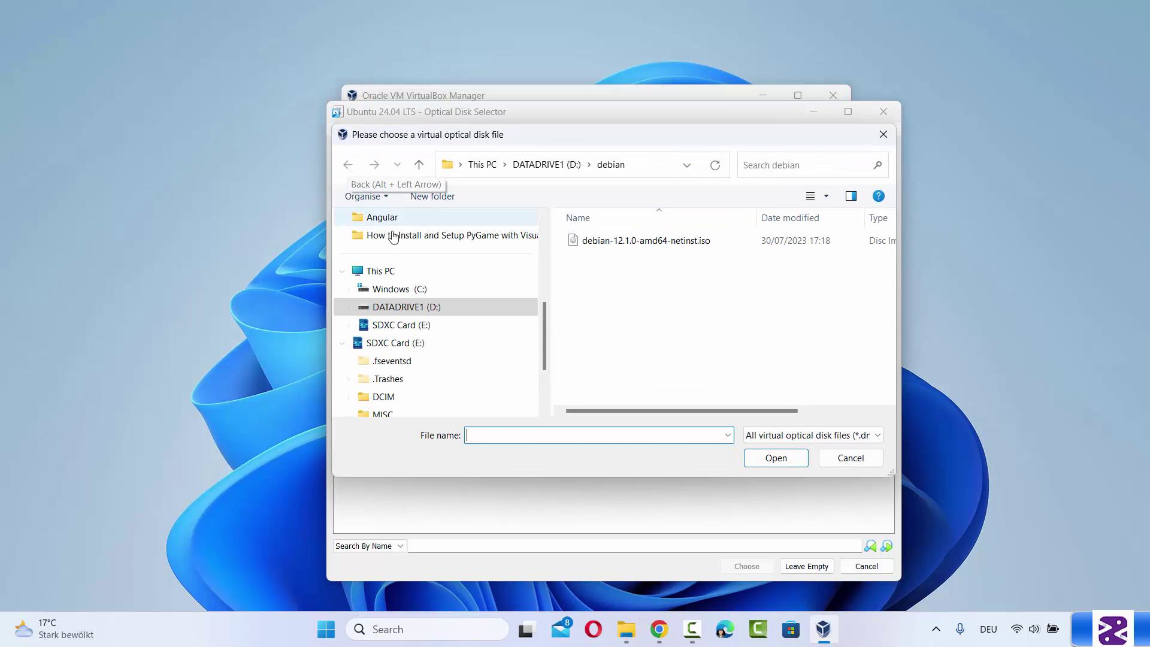
left_click(557, 170)
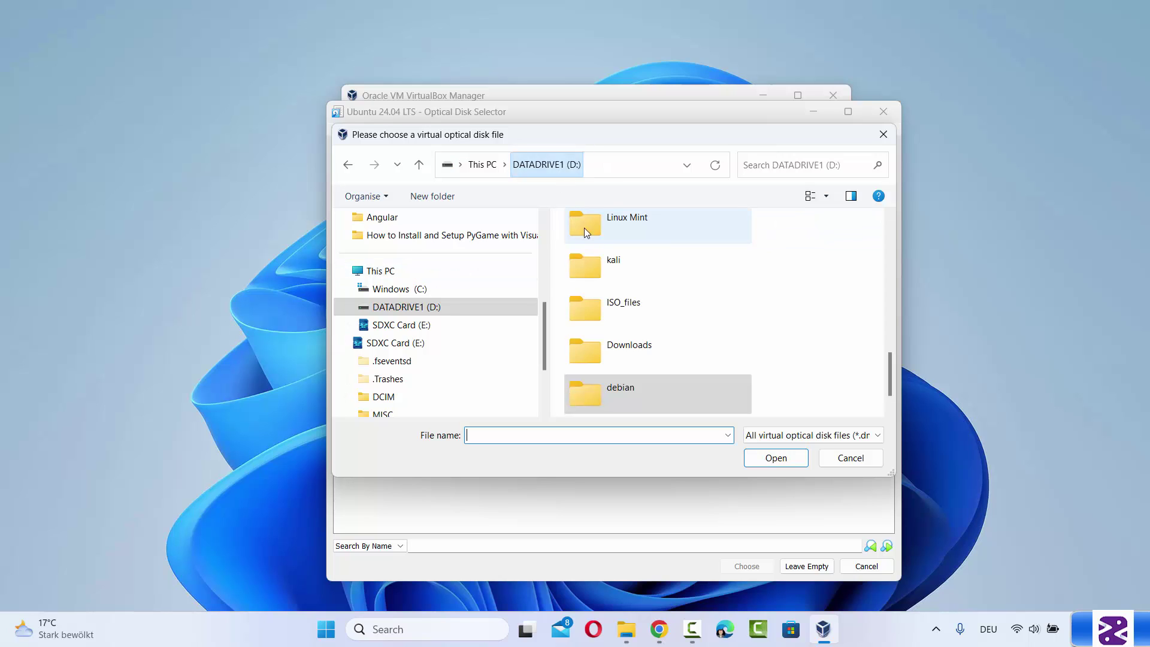
scroll(636, 301, "up", 5)
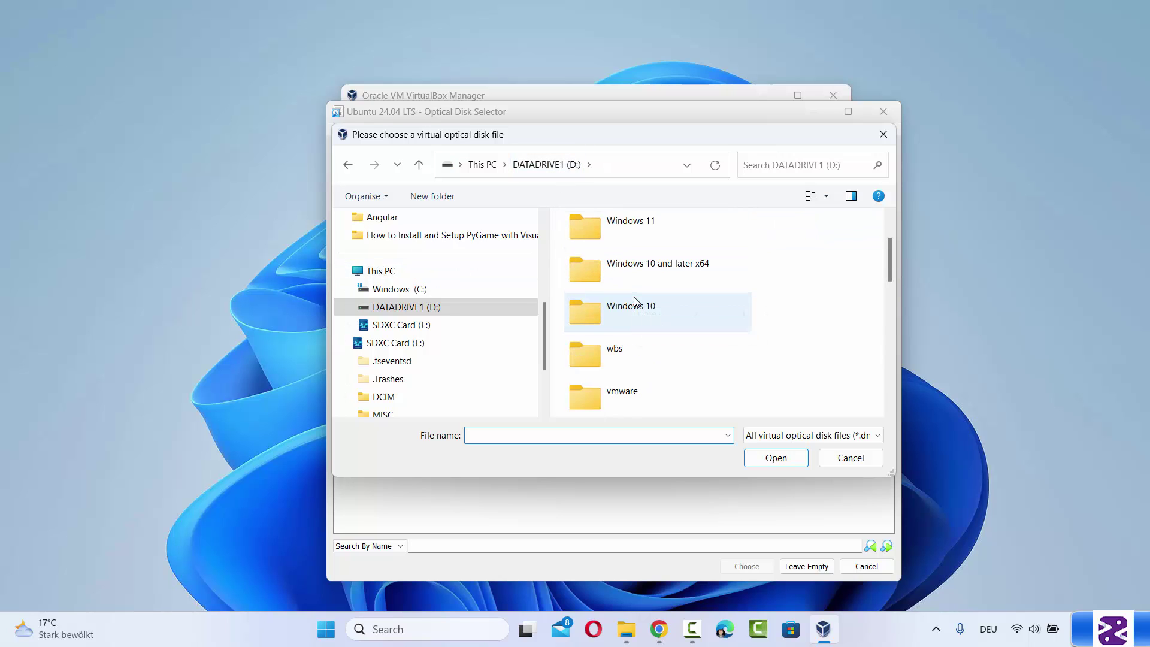
scroll(636, 301, "down", 1)
scroll(636, 301, "down", 3)
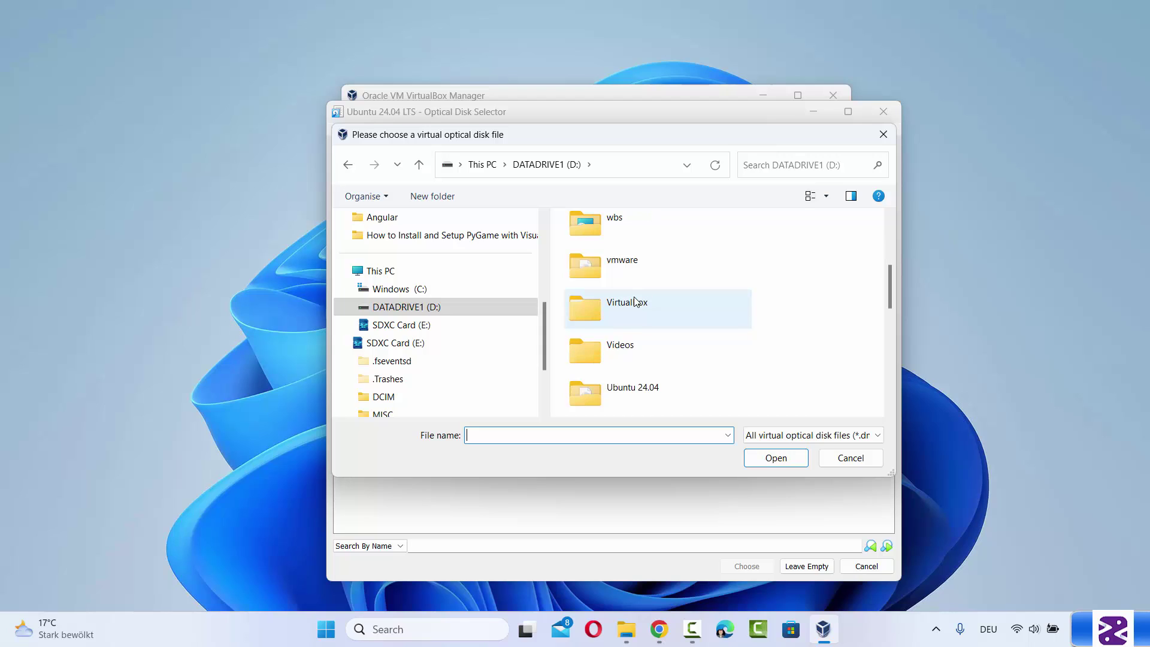
double_click(626, 387)
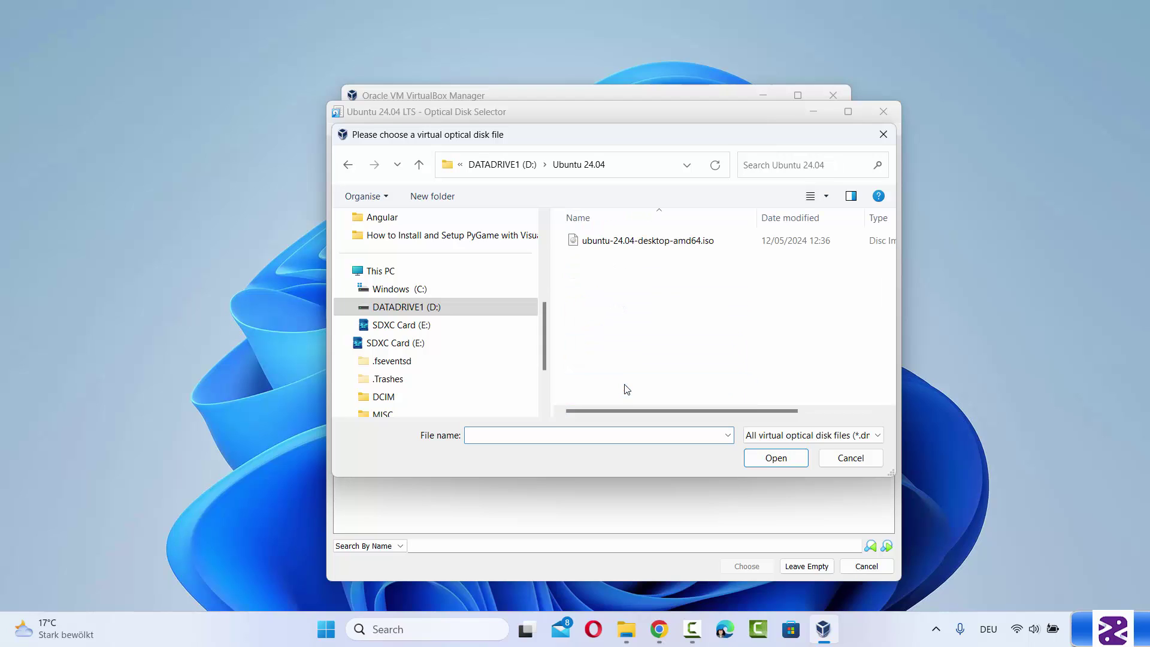
left_click(647, 247)
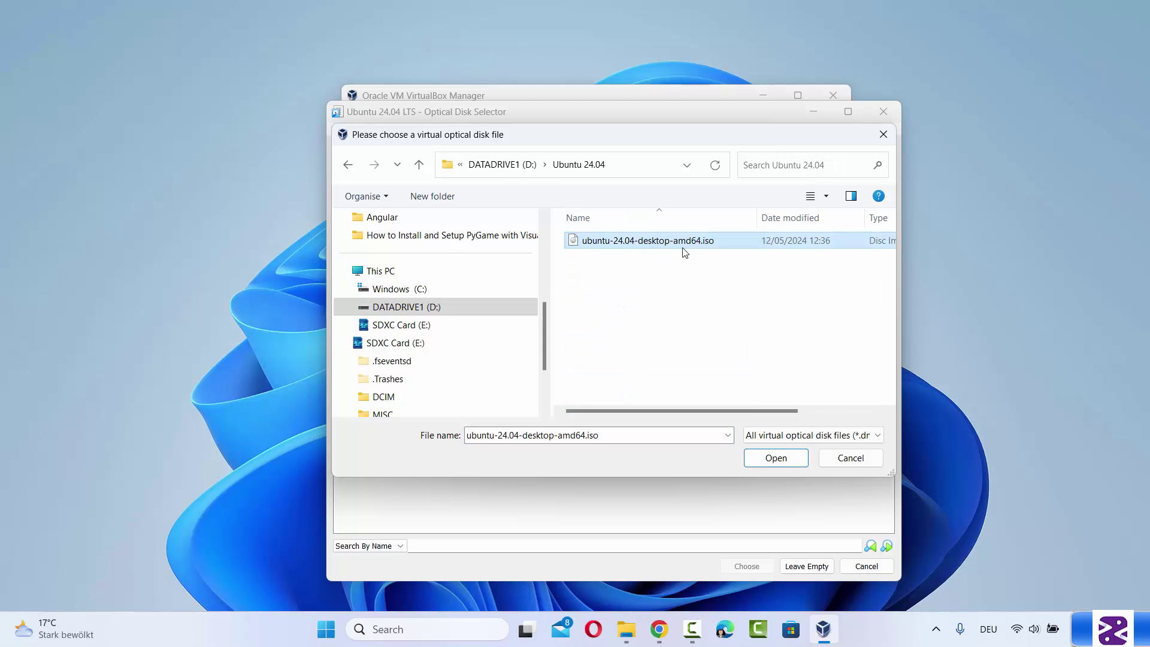
left_click(772, 460)
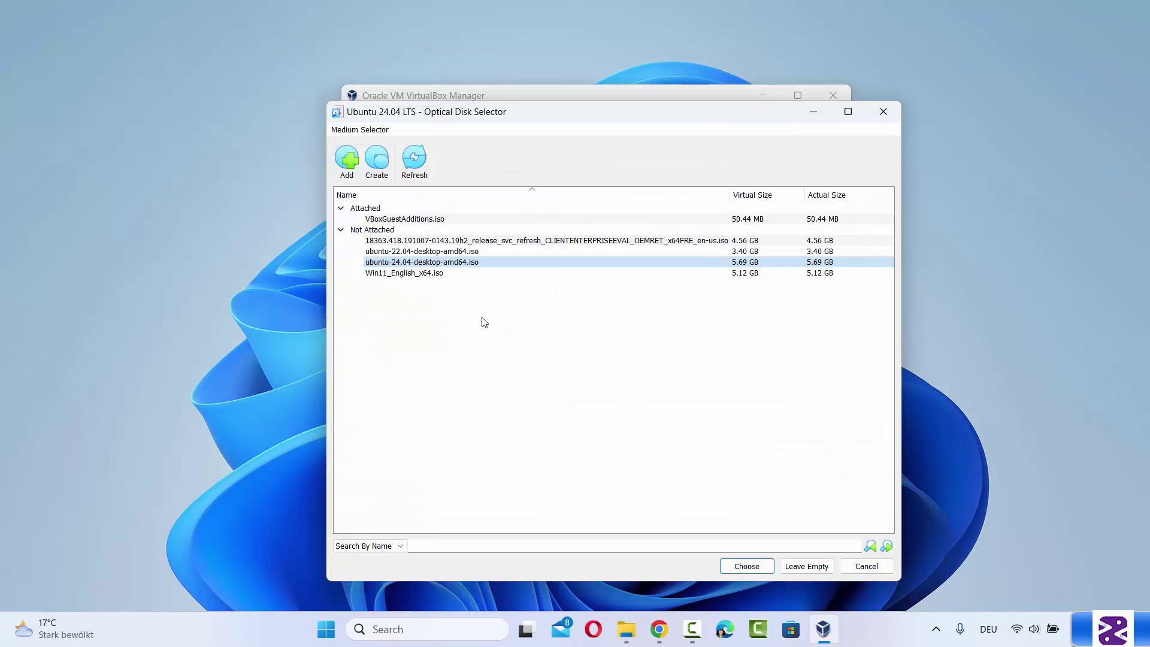
left_click(376, 267)
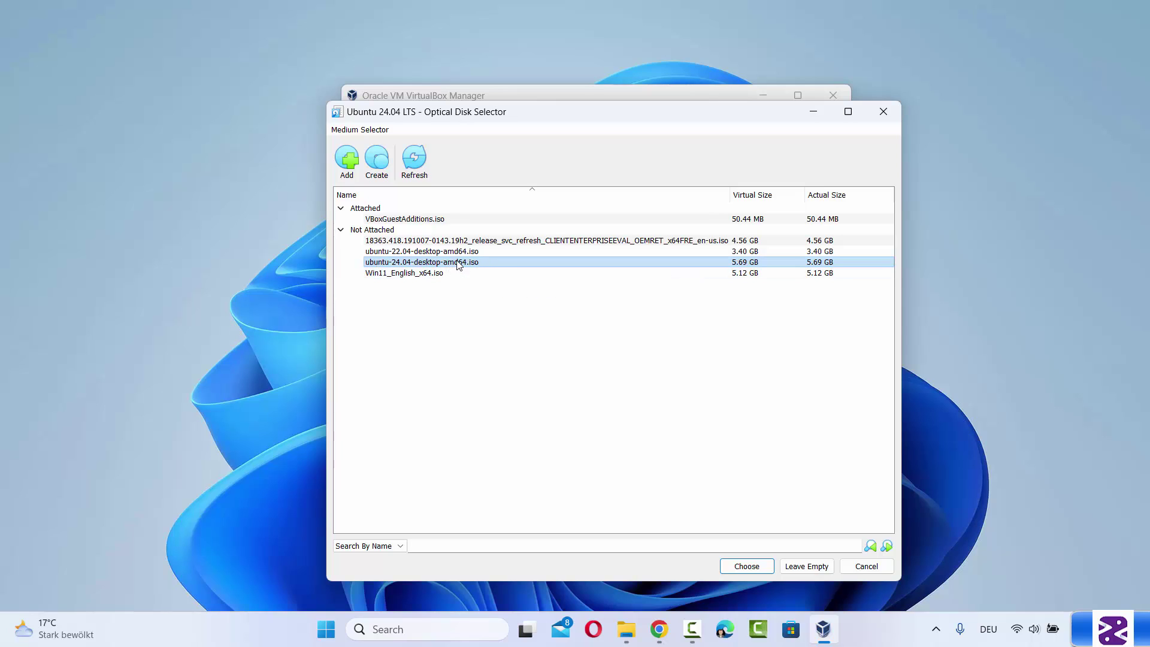
left_click(747, 570)
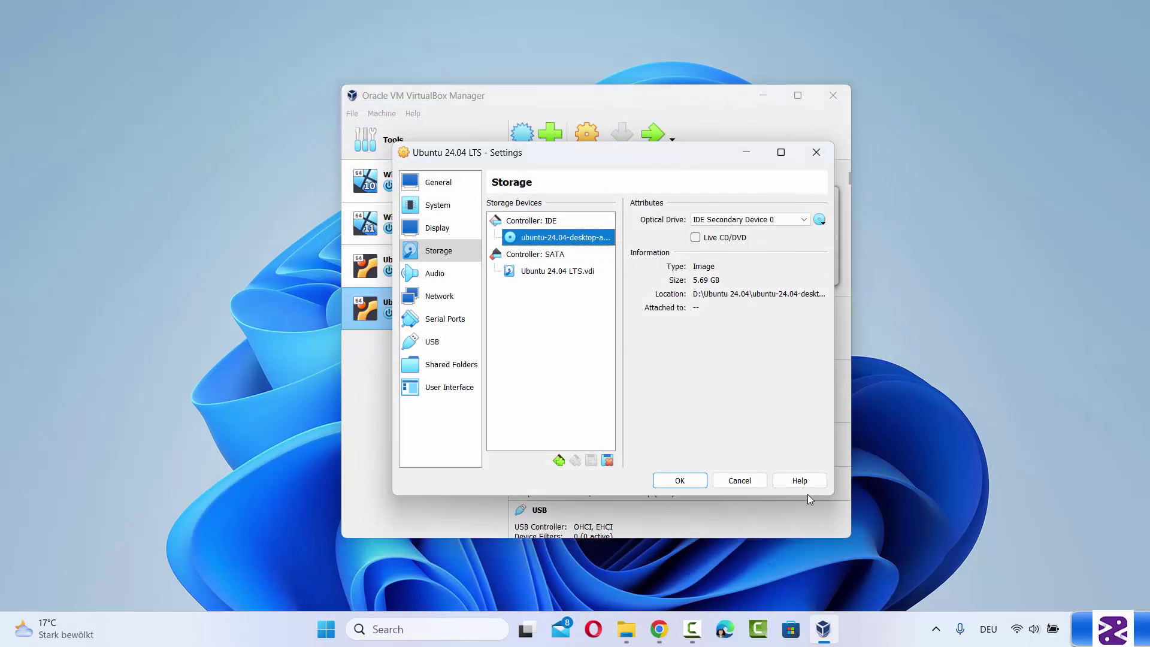
Widen the settings window to check the mounted ISO, then save the storage settings
left_click_drag(833, 494, 1018, 537)
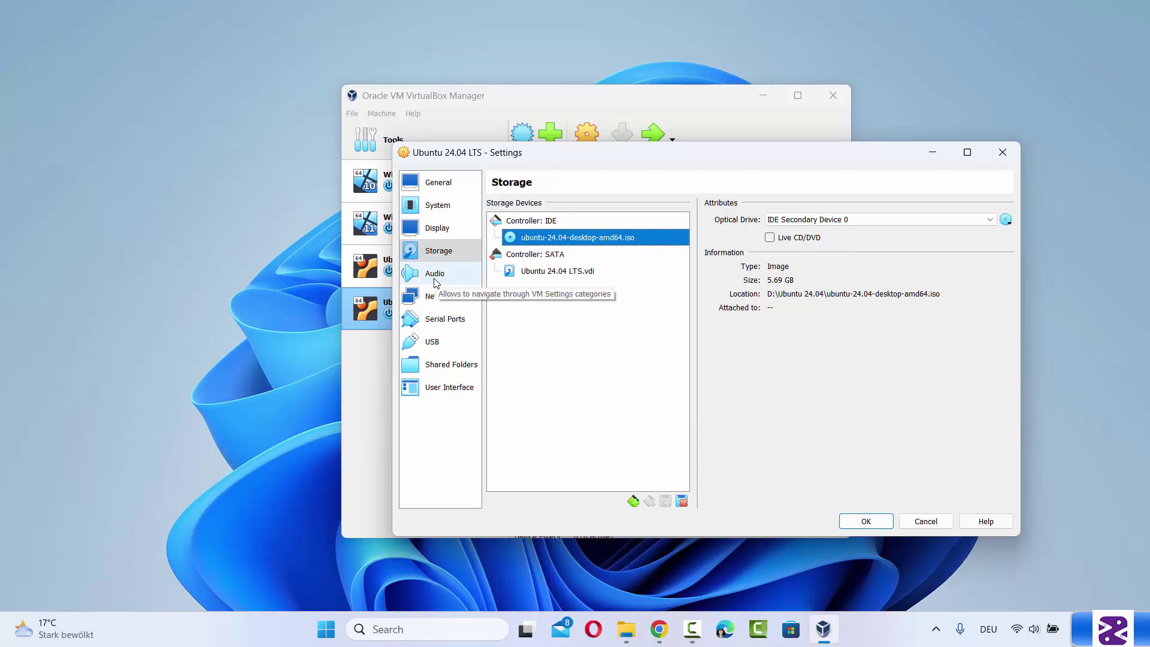
left_click(855, 523)
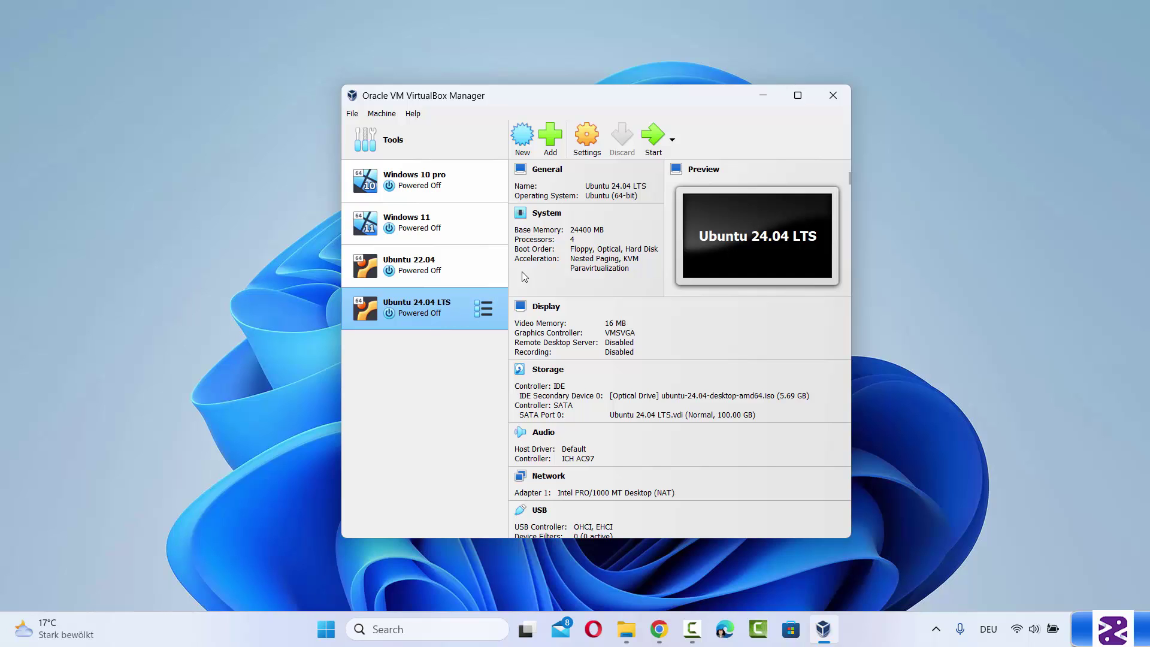
Start the Ubuntu 24.04 LTS VM and boot the 'Try or Install Ubuntu' GRUB entry
left_click(656, 144)
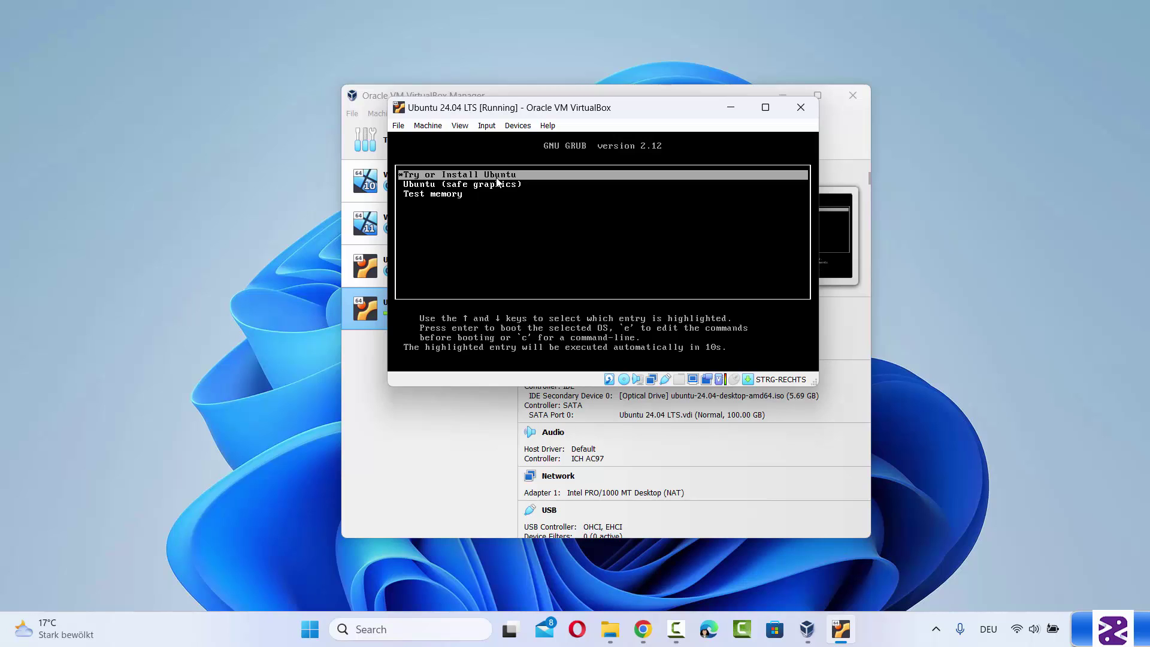
key("Return")
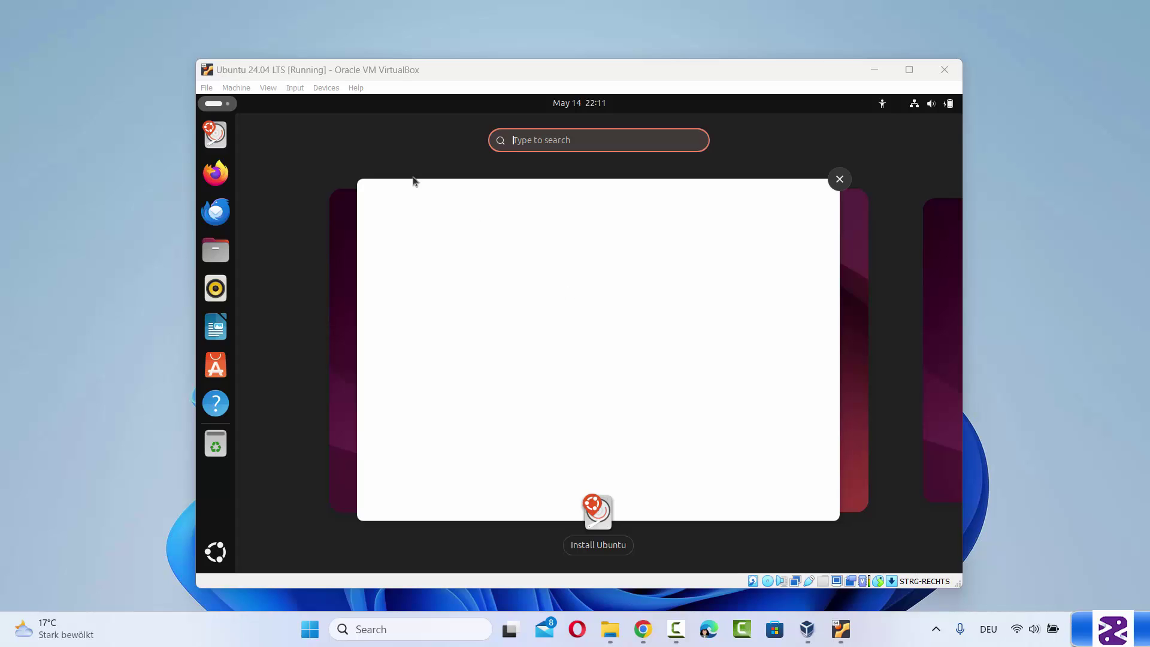
Focus the VM window, glance at the Machine menu, and bring the Install Ubuntu window forward
left_click(391, 73)
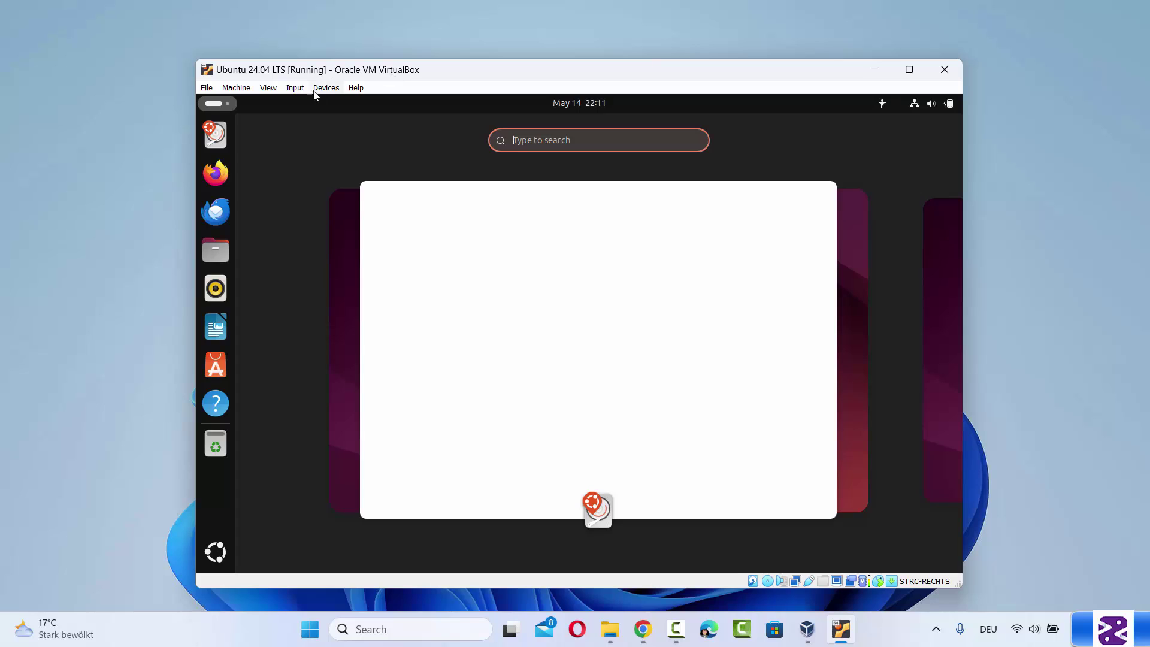
left_click(234, 88)
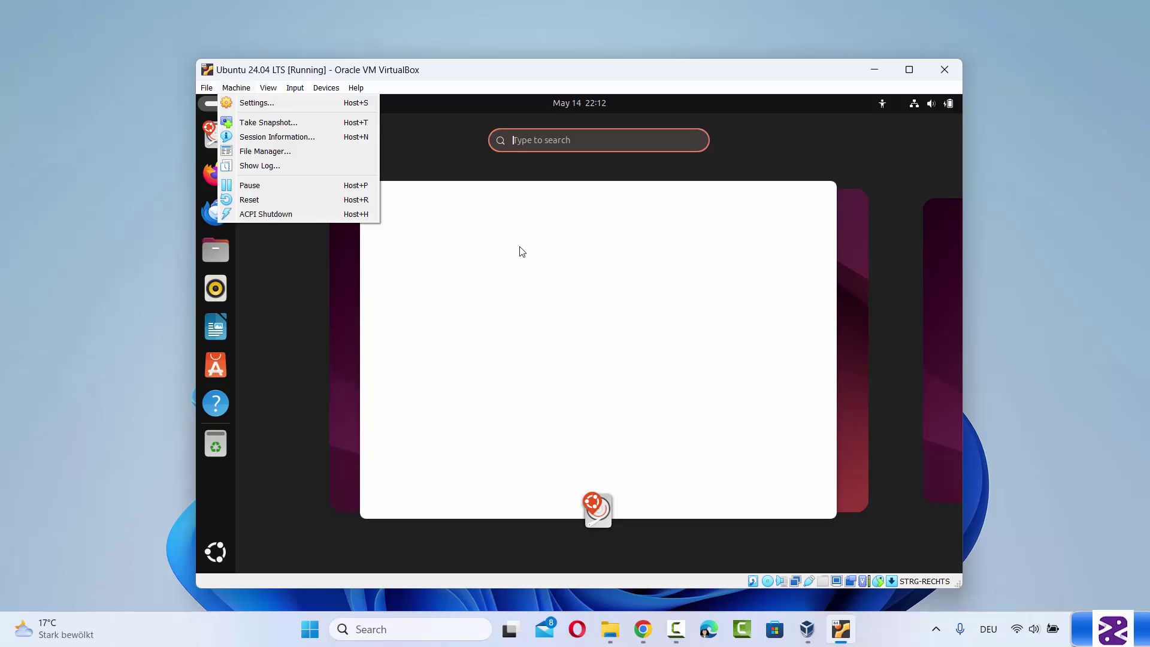
left_click(578, 78)
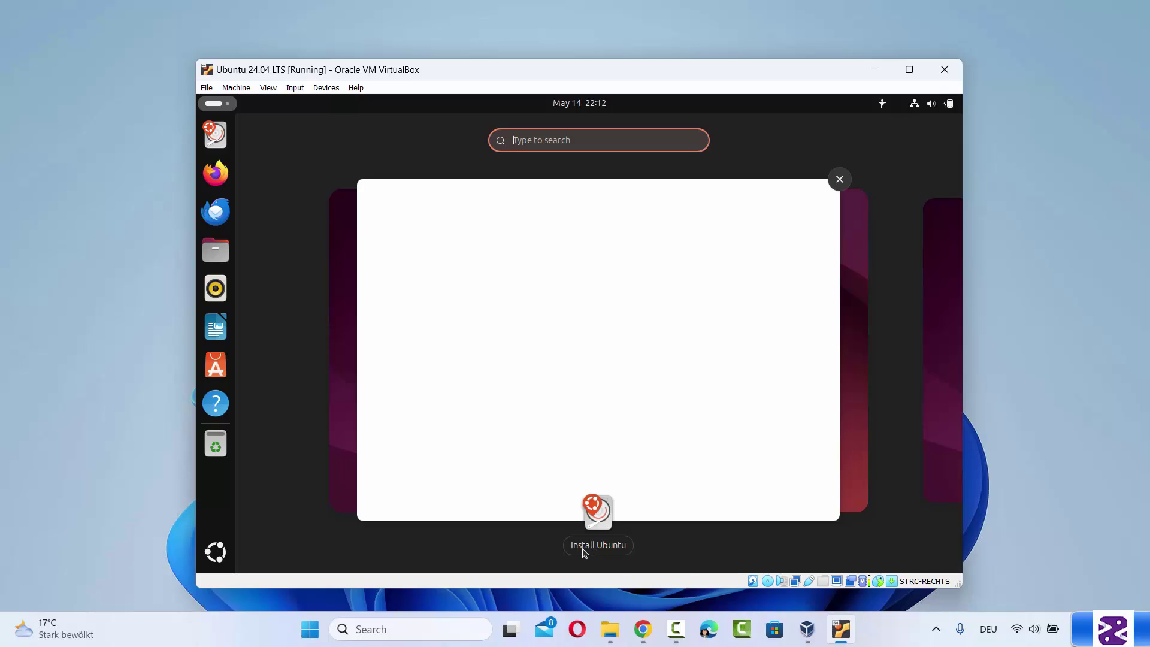
left_click(594, 509)
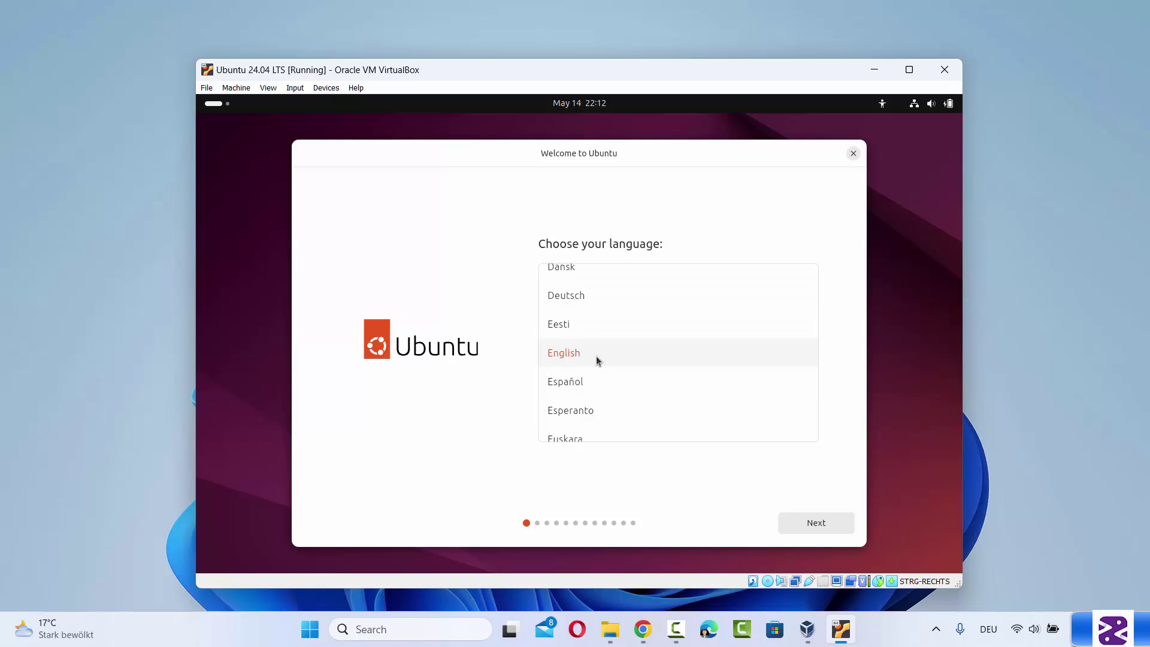
Keep English as the installer language and pass the accessibility options
left_click(808, 526)
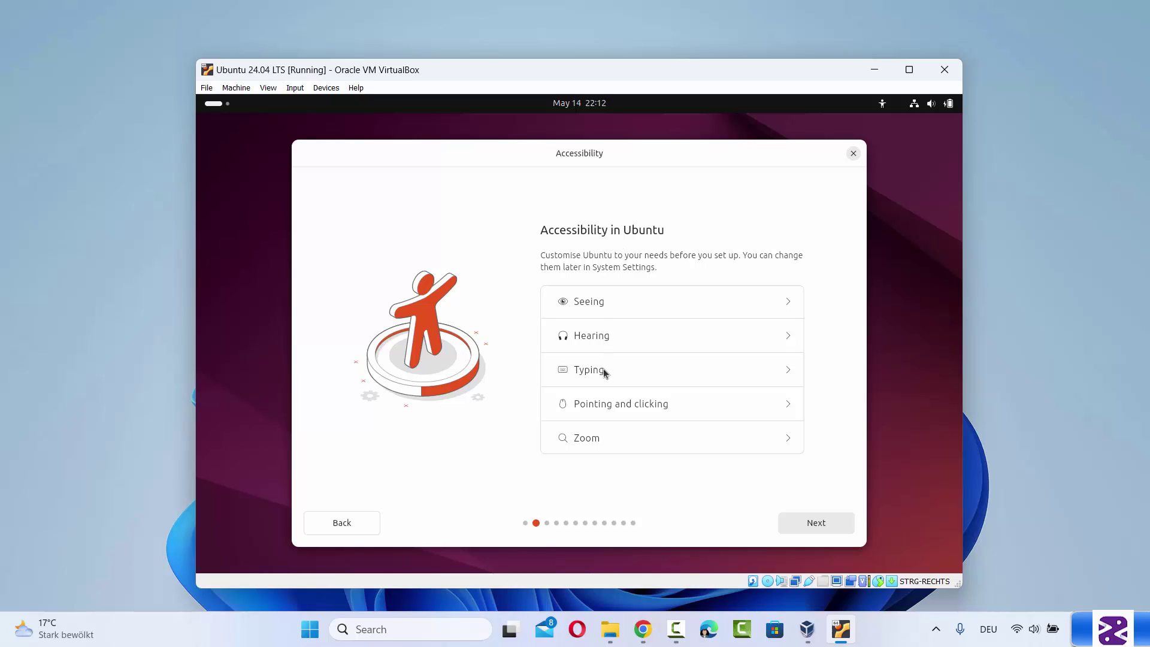
left_click(627, 378)
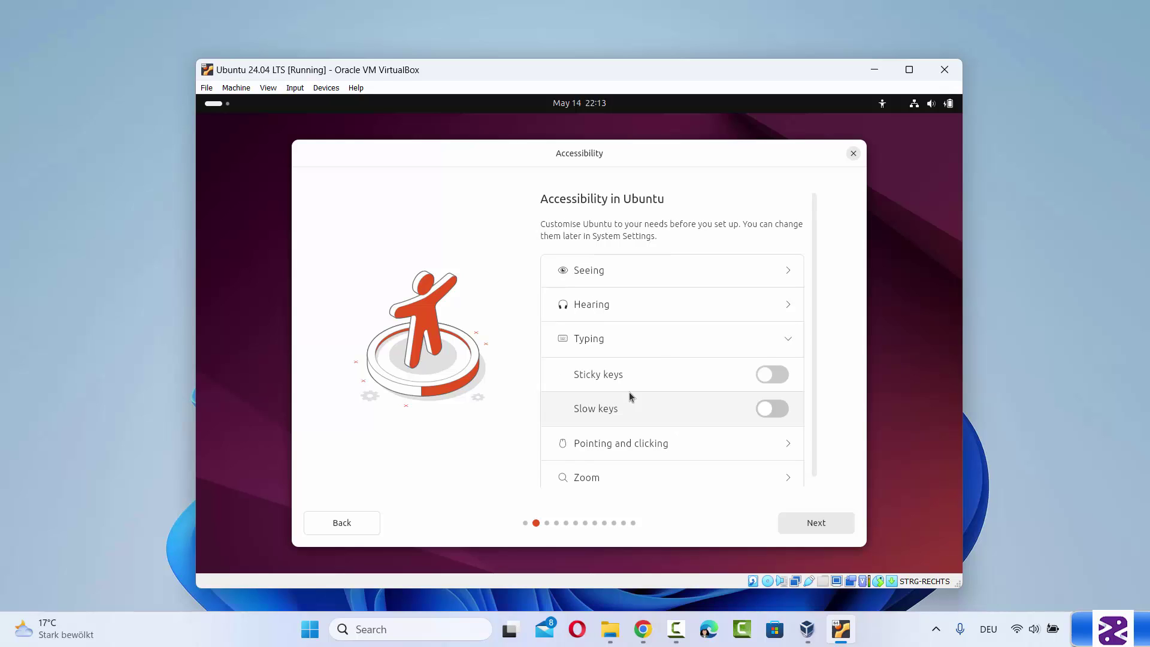
scroll(629, 391, "down", 1)
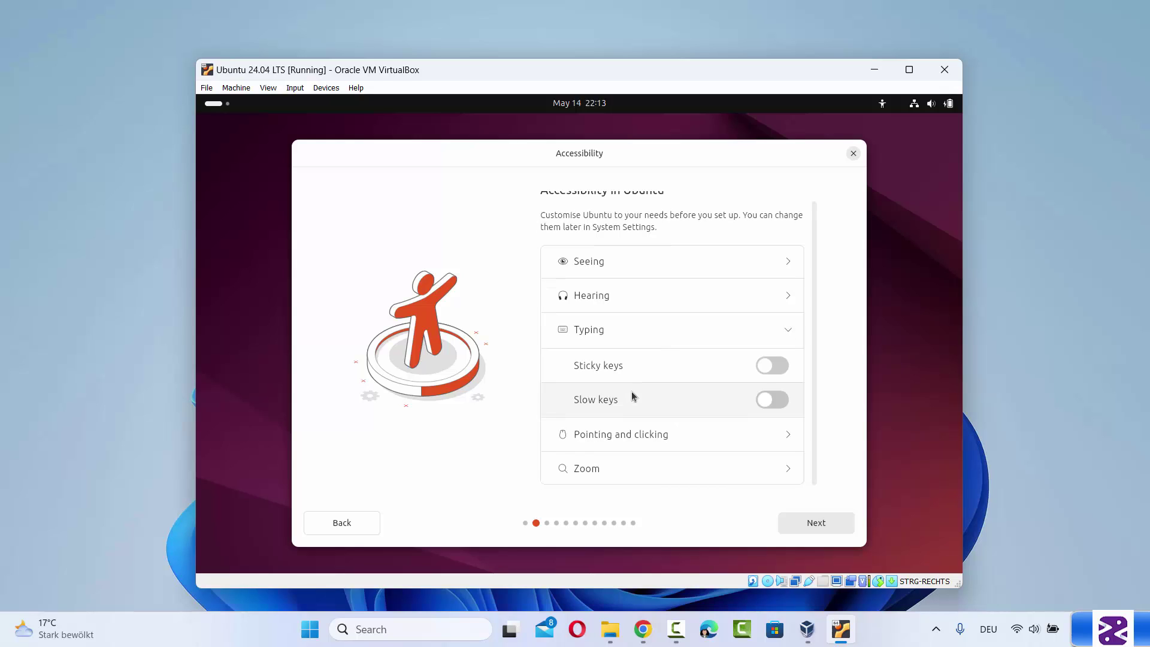
left_click(821, 527)
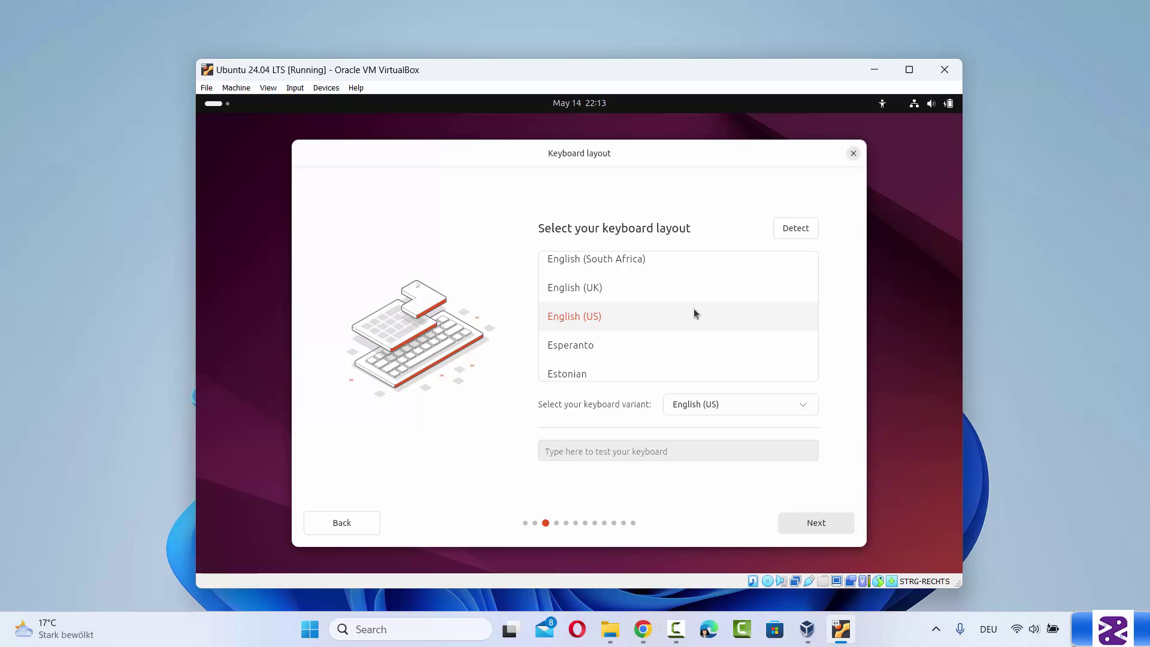
Set the keyboard layout to German and continue to the Internet connection step
scroll(695, 311, "up", 1)
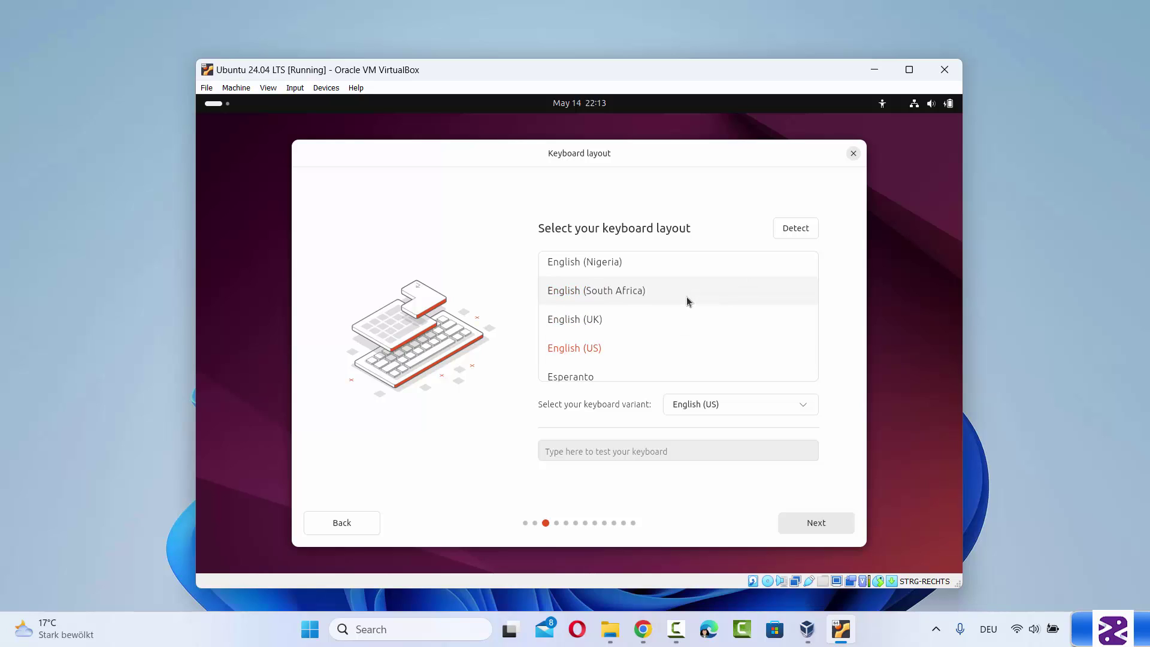
scroll(663, 283, "up", 1)
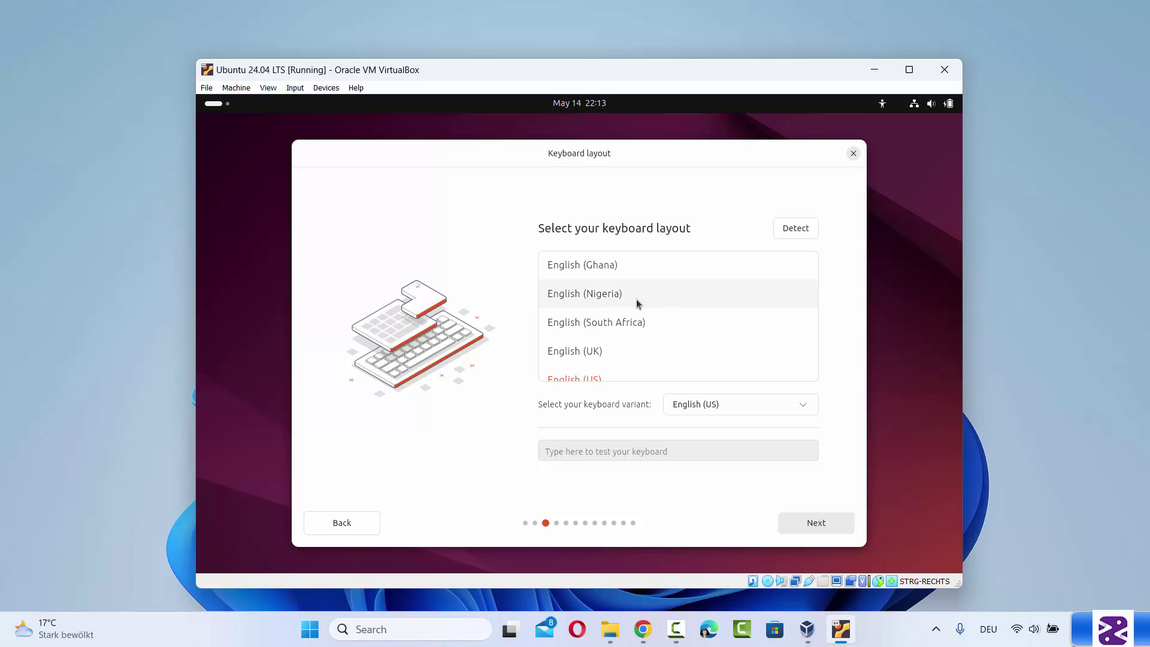
scroll(636, 299, "down", 2)
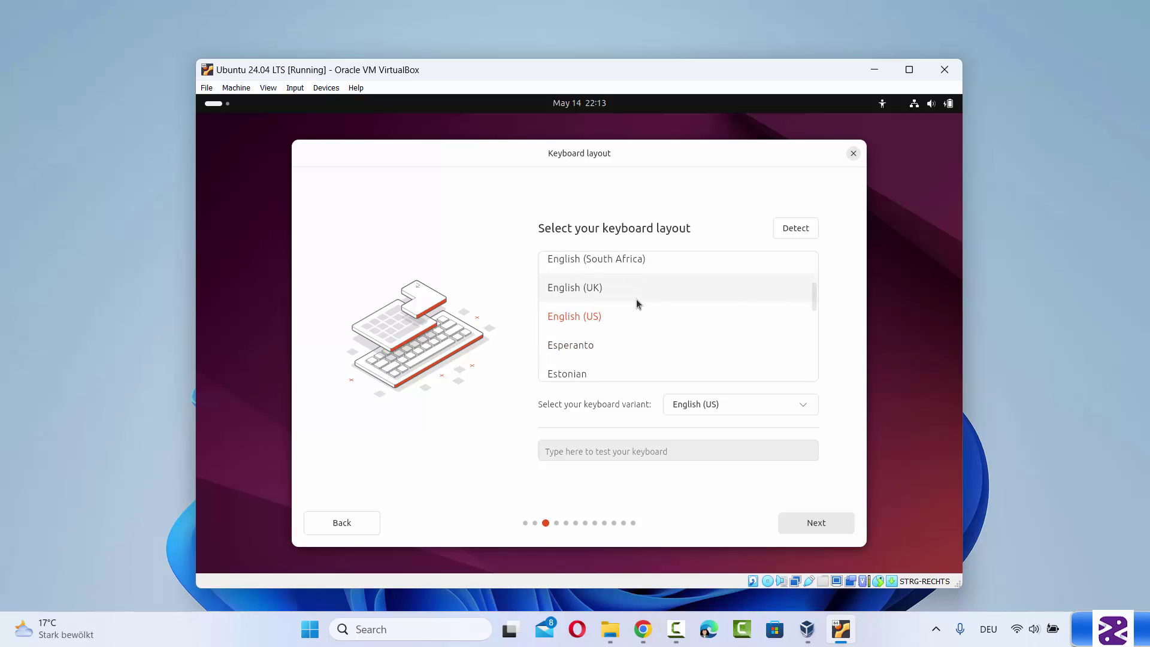
scroll(636, 299, "down", 2)
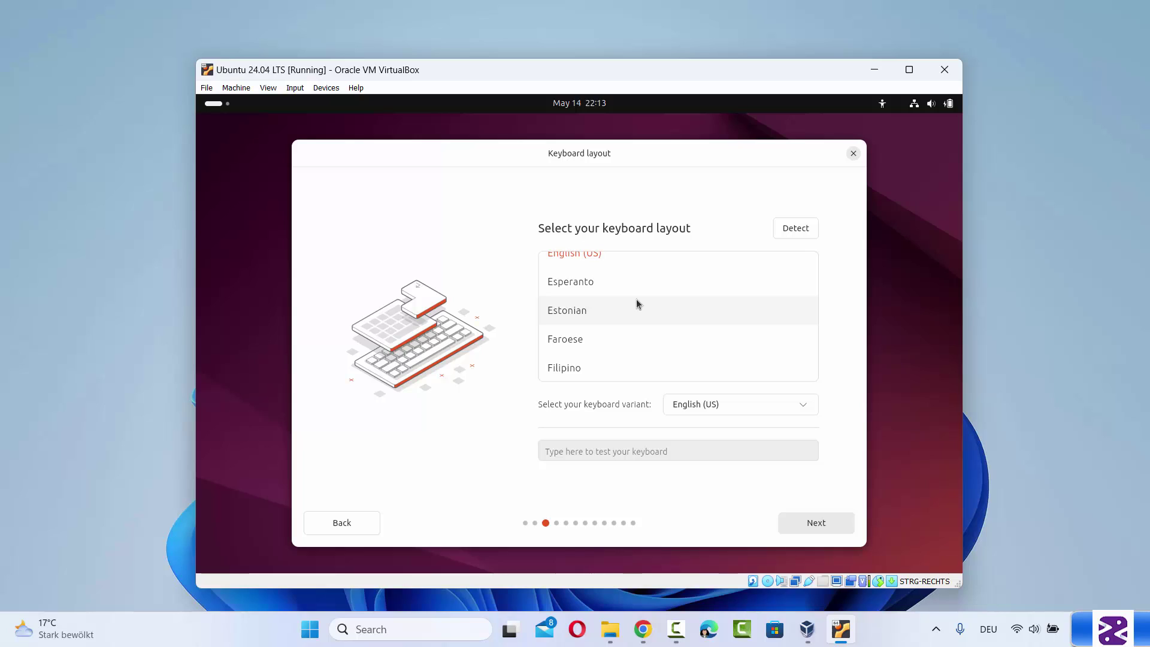
left_click(635, 299)
scroll(636, 299, "down", 5)
left_click(623, 316)
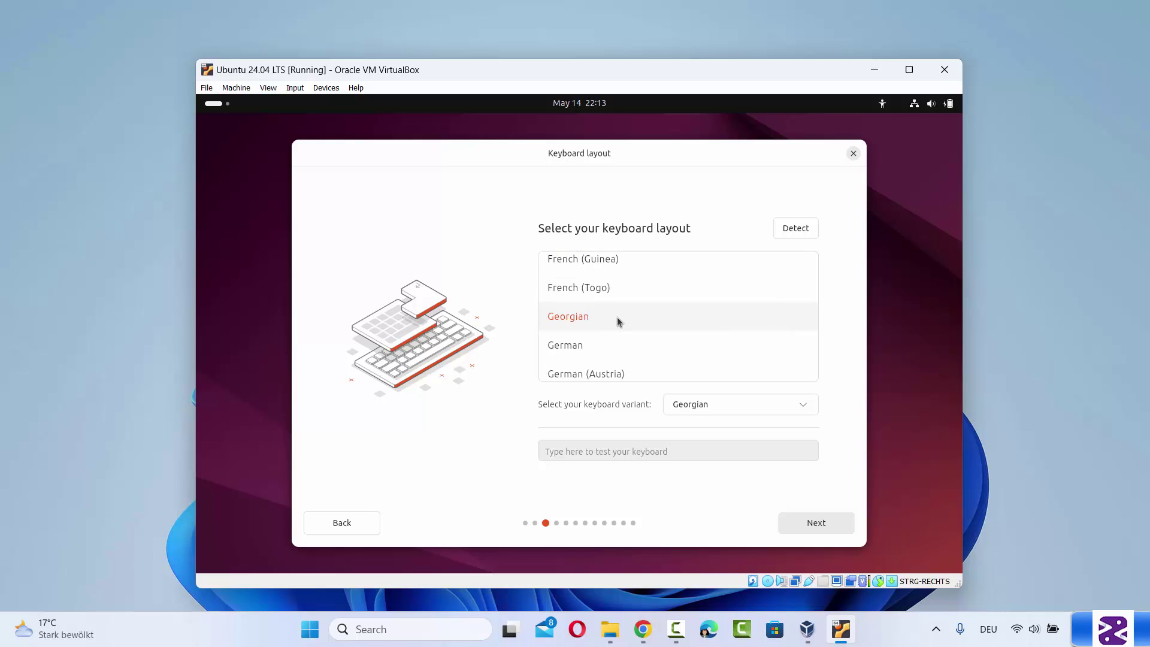
left_click(593, 342)
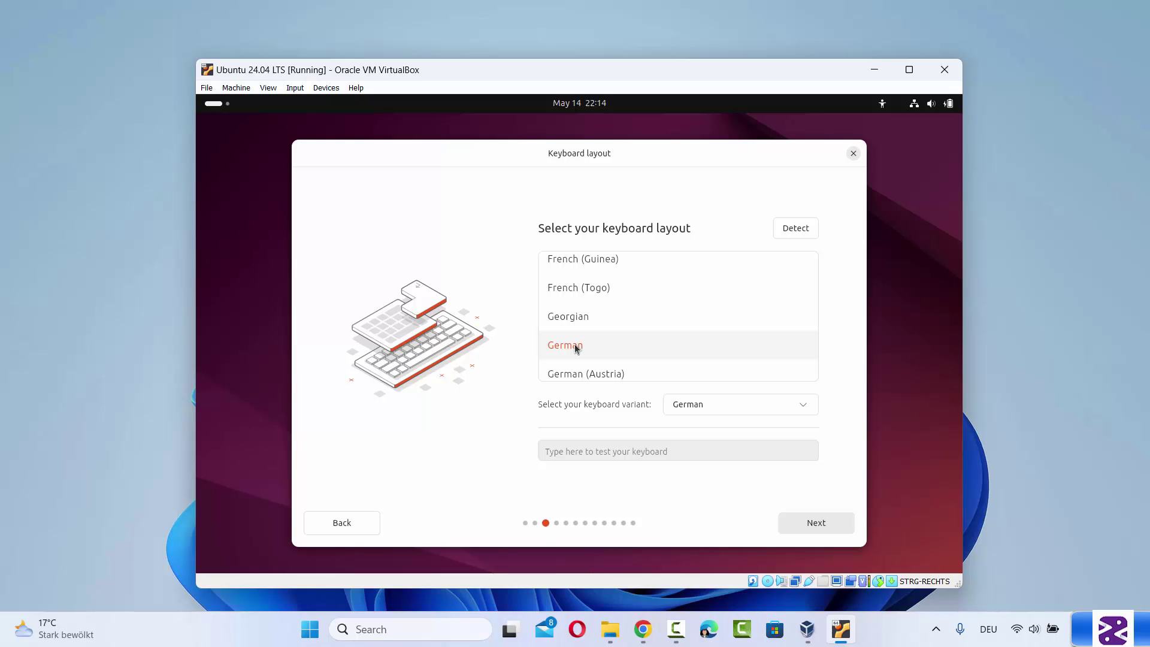
left_click(811, 524)
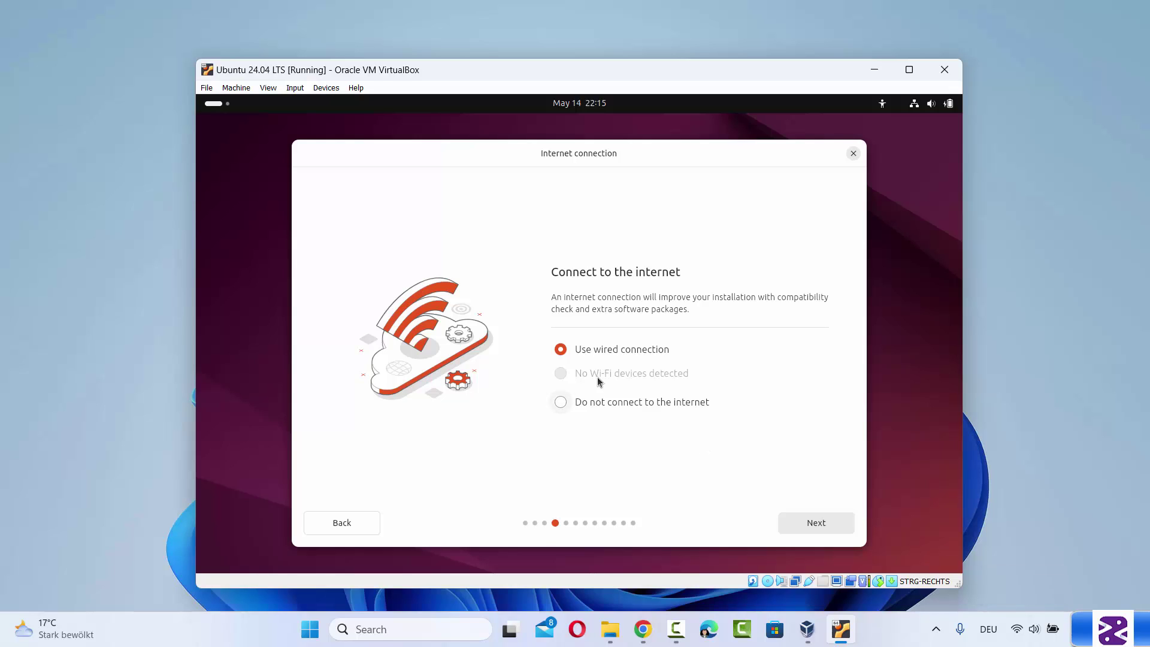
Keep wired connection, Install Ubuntu, interactive installation and the default app selection
left_click(802, 520)
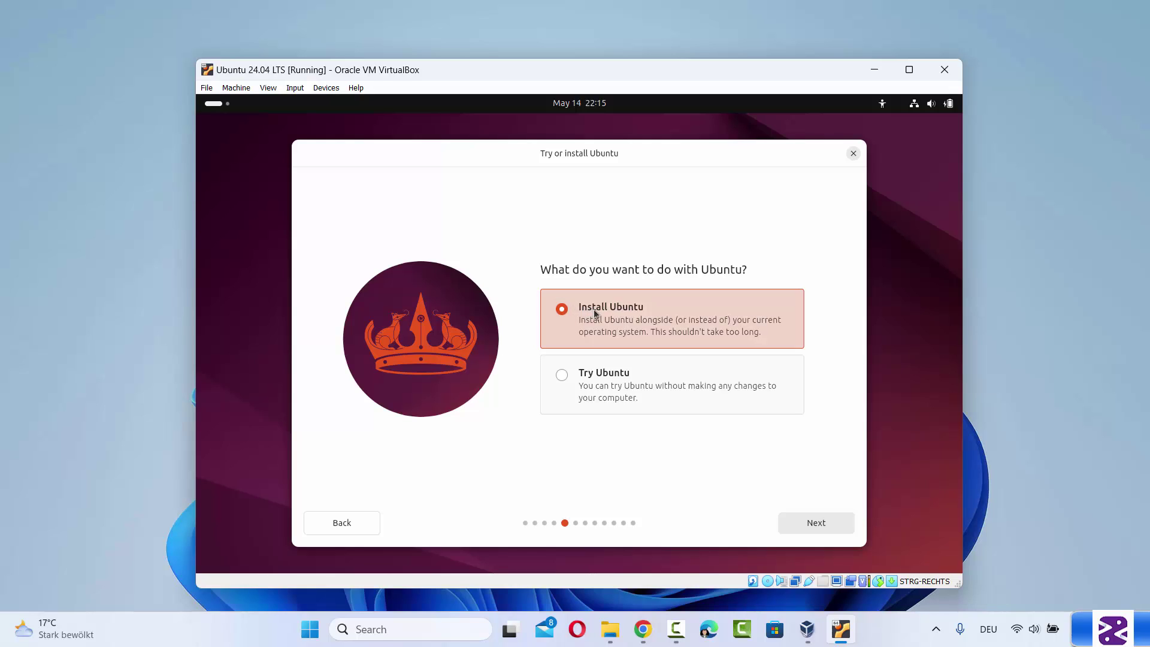
left_click(800, 526)
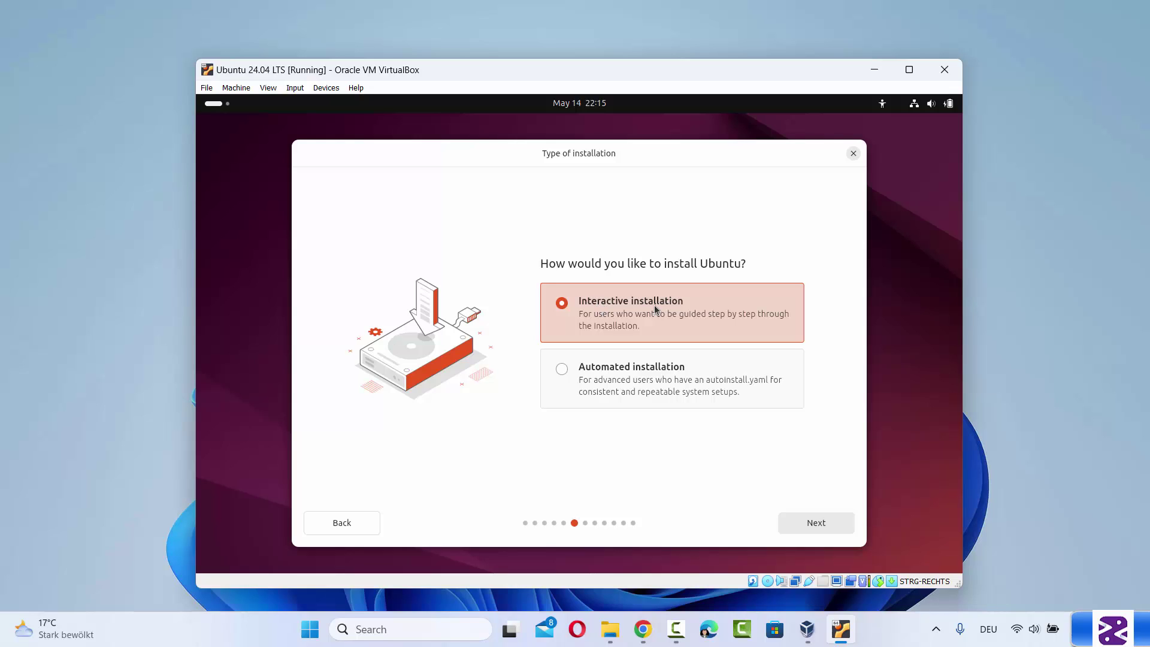
left_click(806, 523)
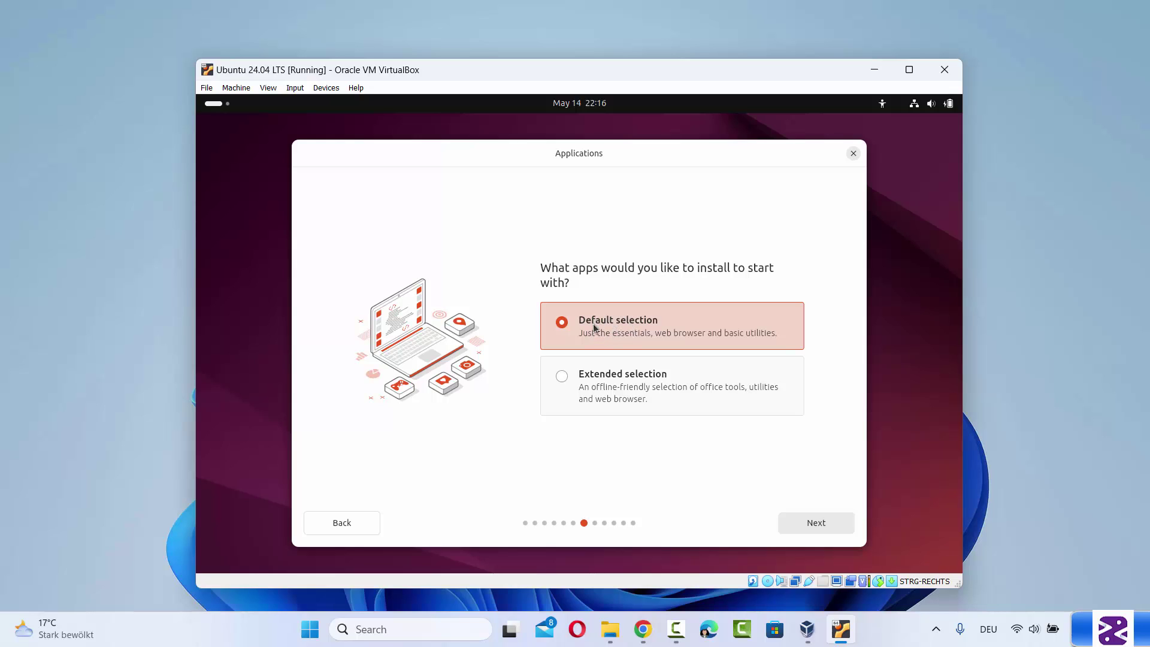
left_click(818, 525)
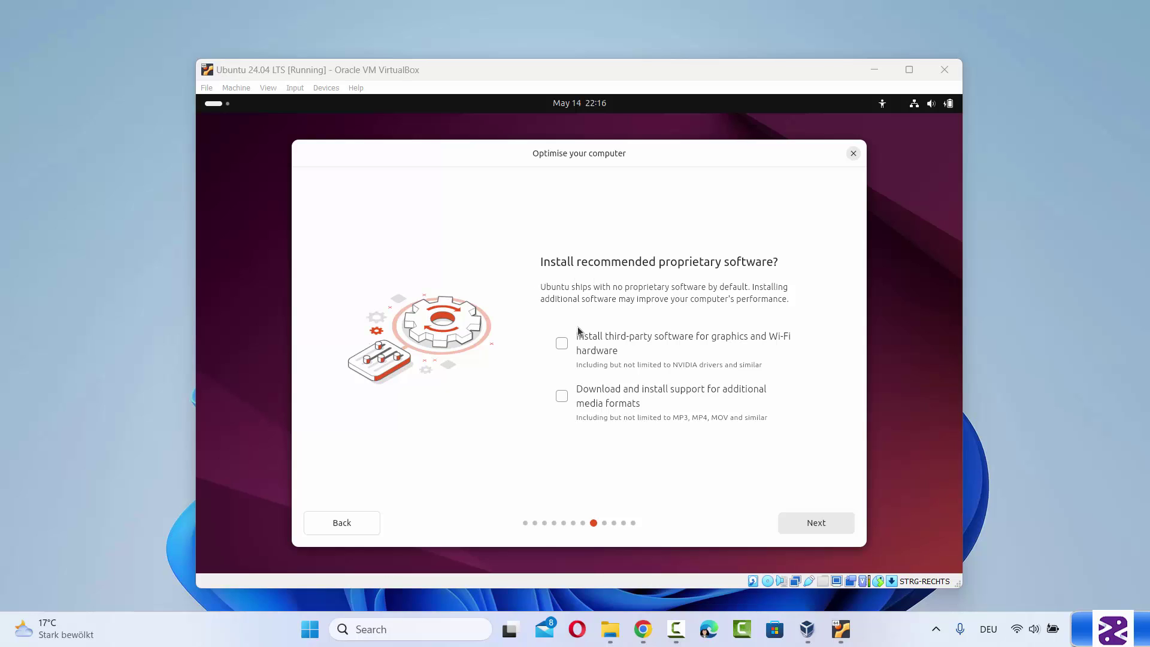
Enable third-party graphics/Wi-Fi software and additional media formats, then continue to Disk setup
left_click(562, 343)
left_click(561, 396)
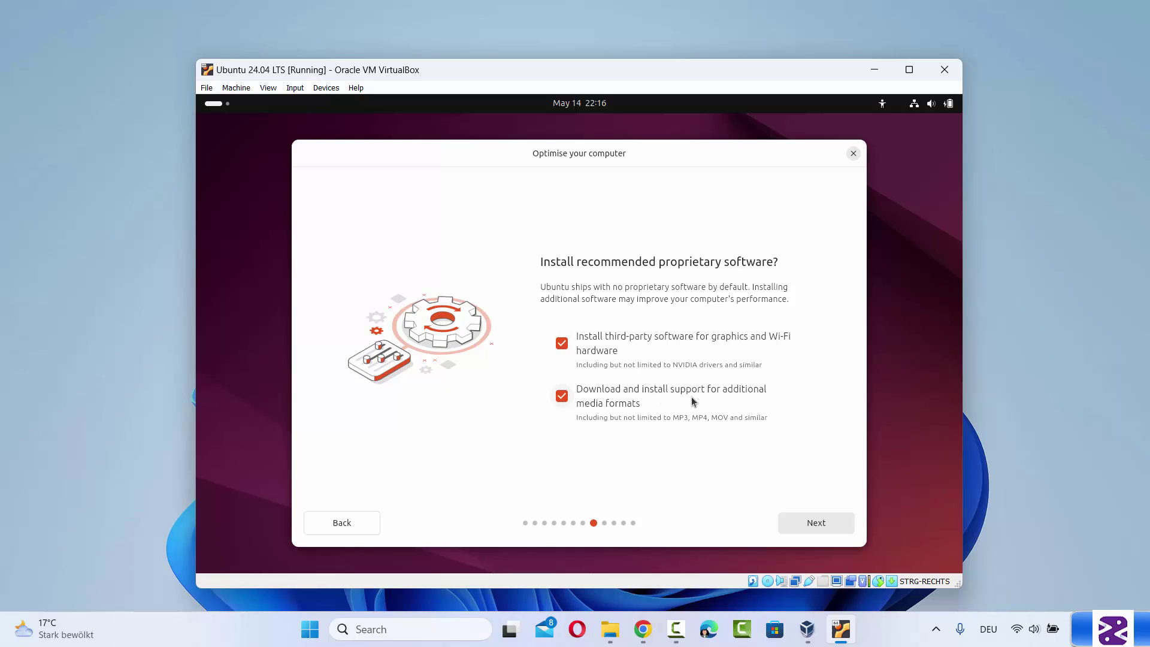
left_click(833, 527)
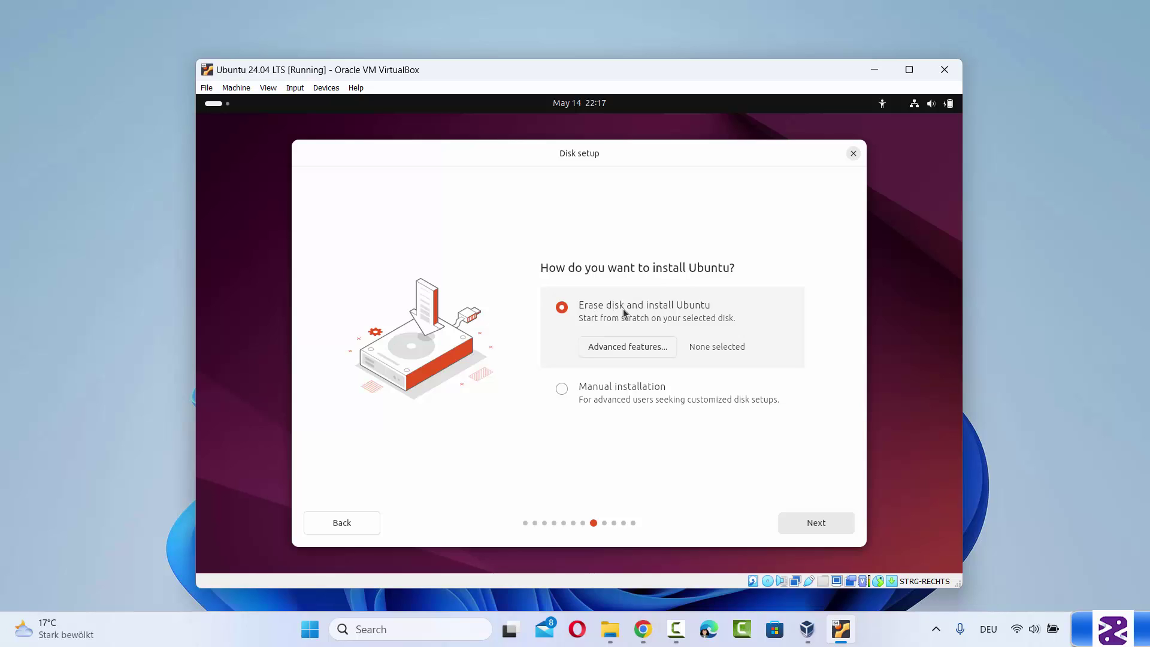
Confirm Erase disk, enter the username, and remove the '-VirtualBox' suffix from the computer name
left_click(830, 524)
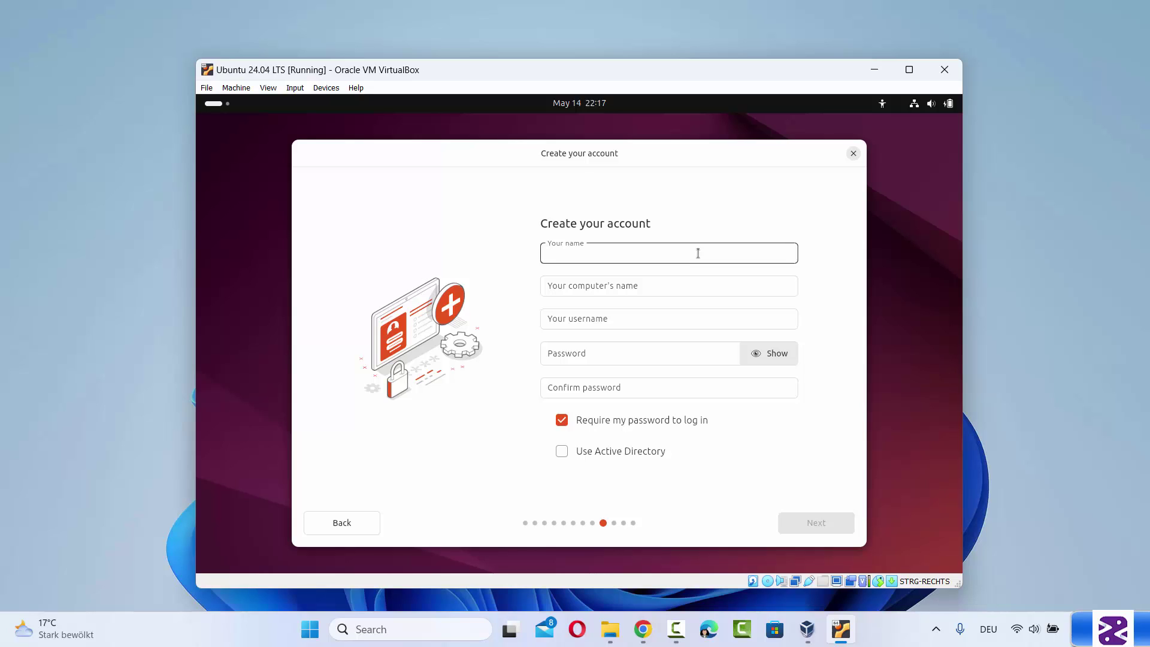
type("code")
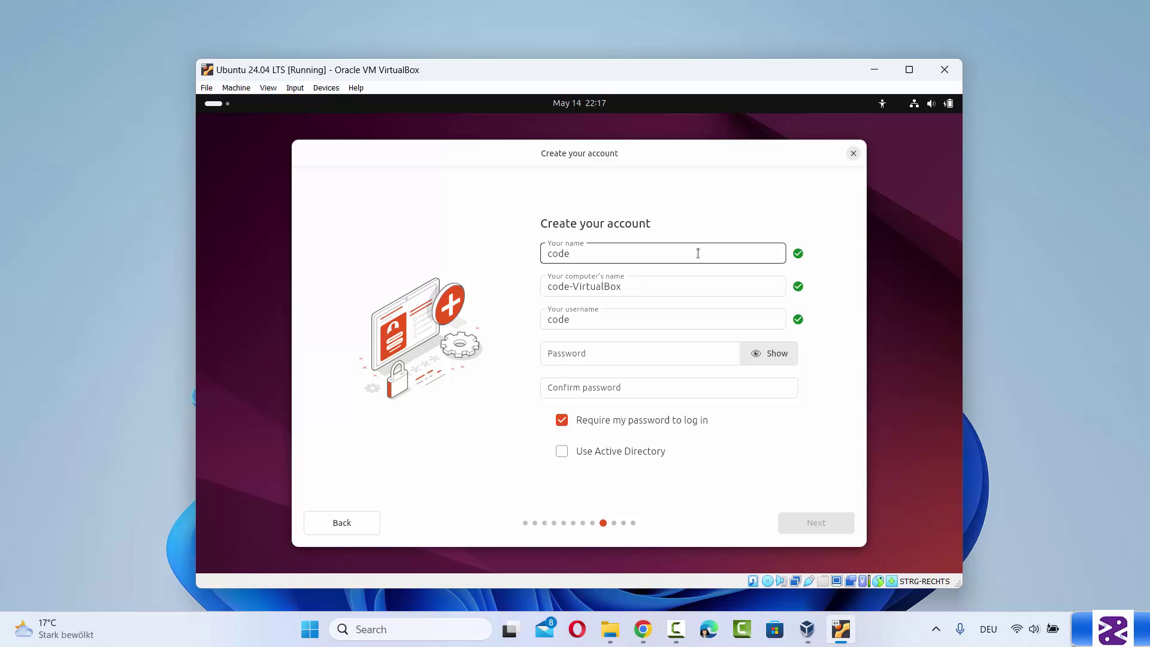
type("bind")
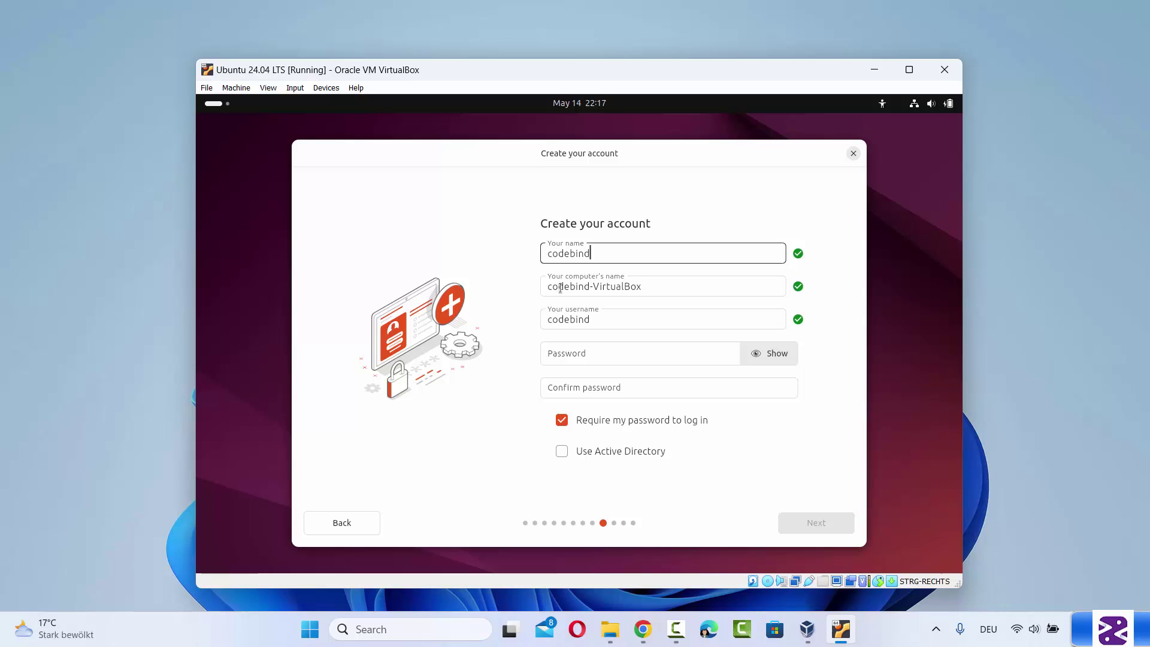
key("Tab")
double_click(614, 287)
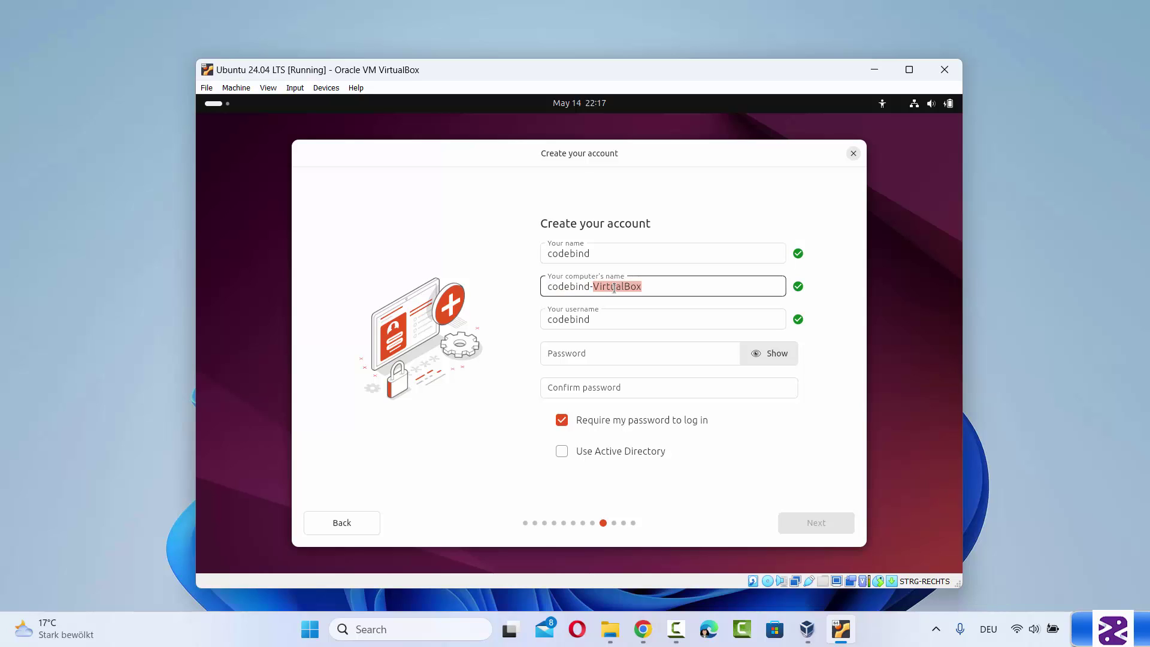
key("BackSpace")
key("BackSpace")
left_click_drag(601, 286, 529, 289)
double_click(570, 288)
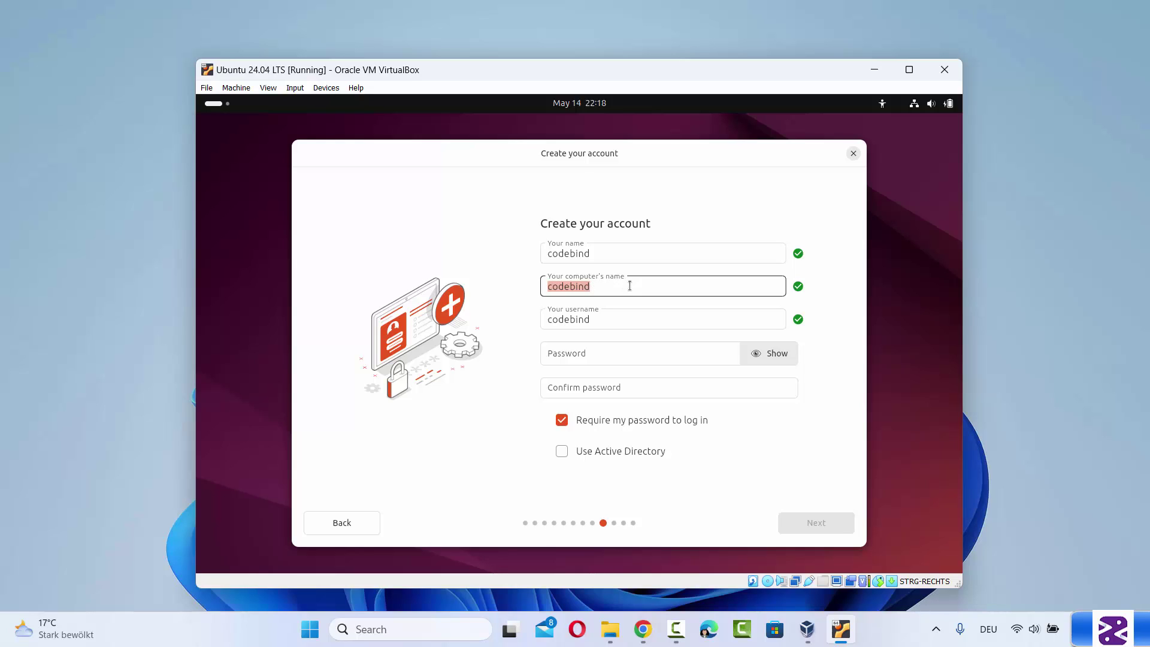
left_click(593, 286)
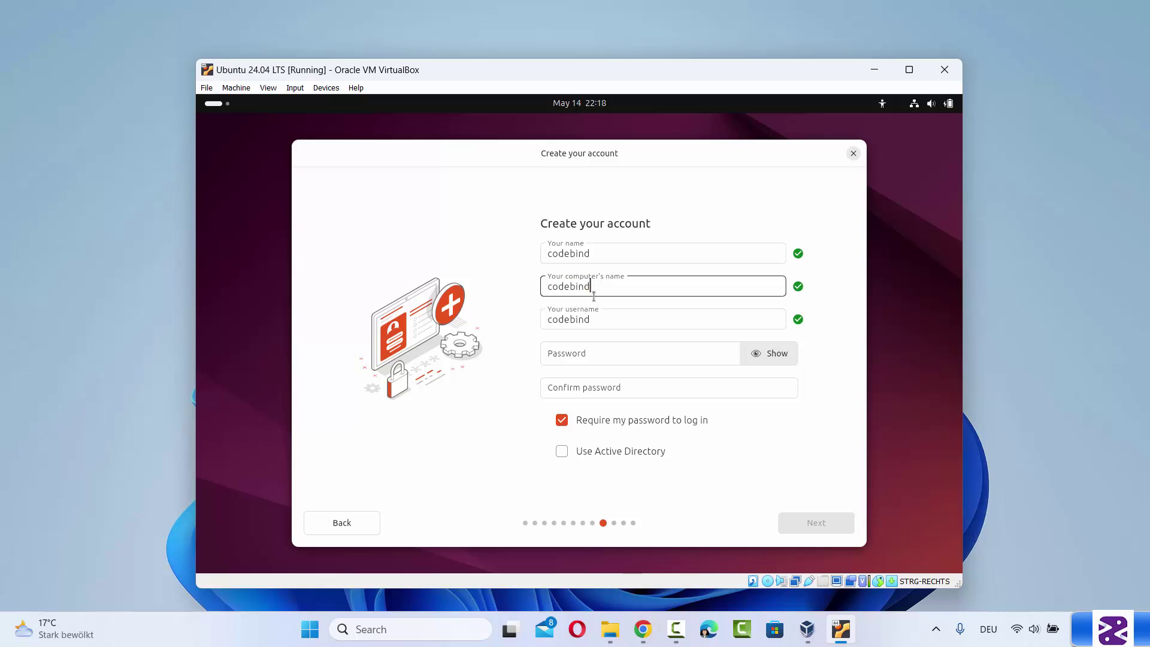
Enter and confirm the account password, then proceed to the timezone page
left_click(588, 353)
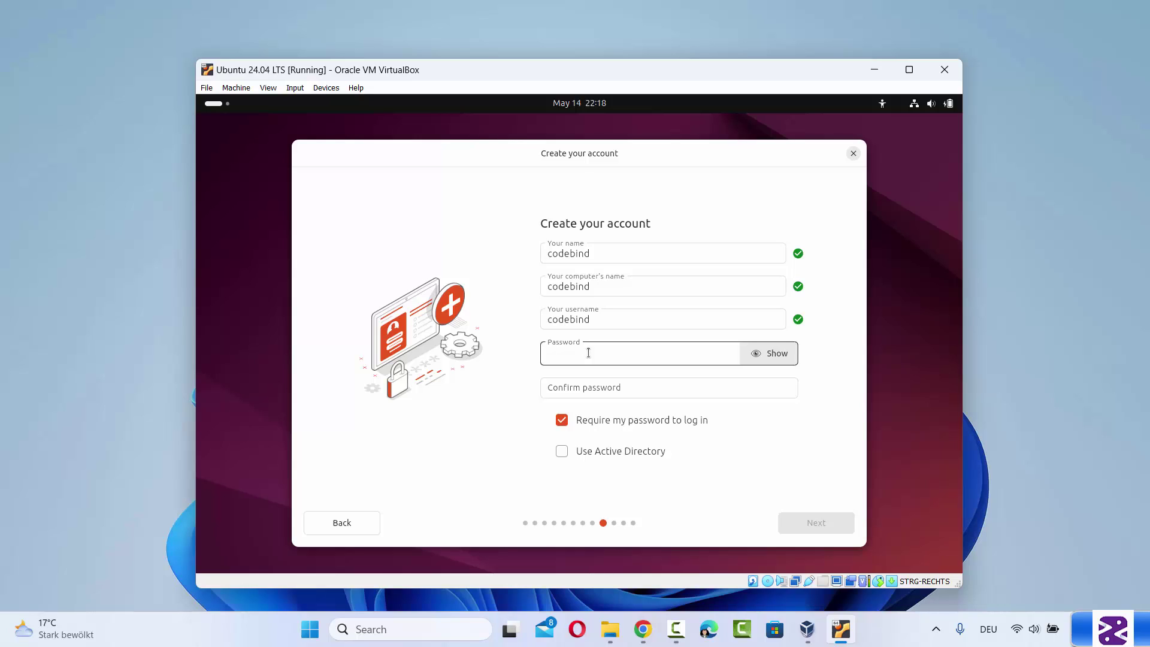
type("123456")
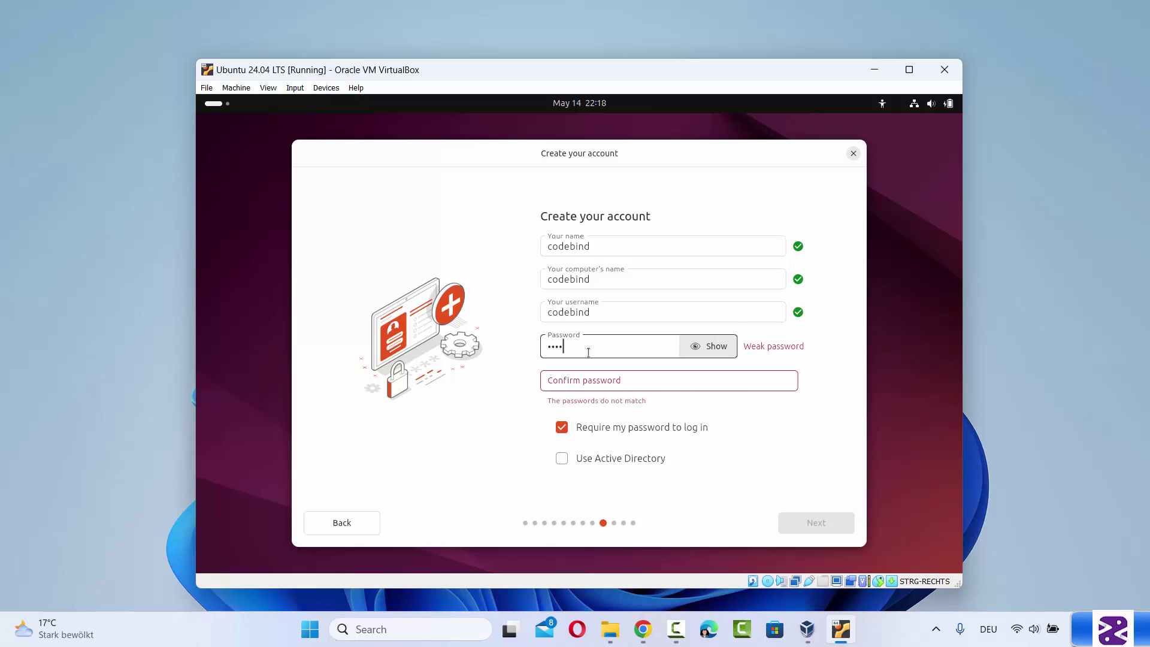
left_click(556, 379)
type("1")
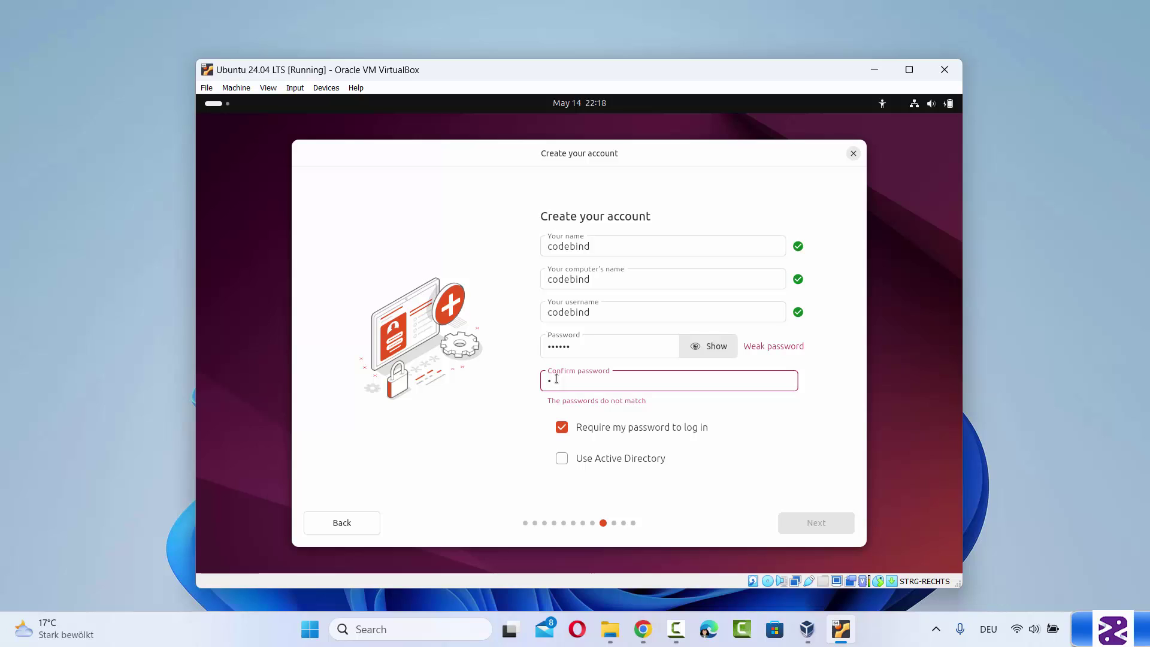
type("23456")
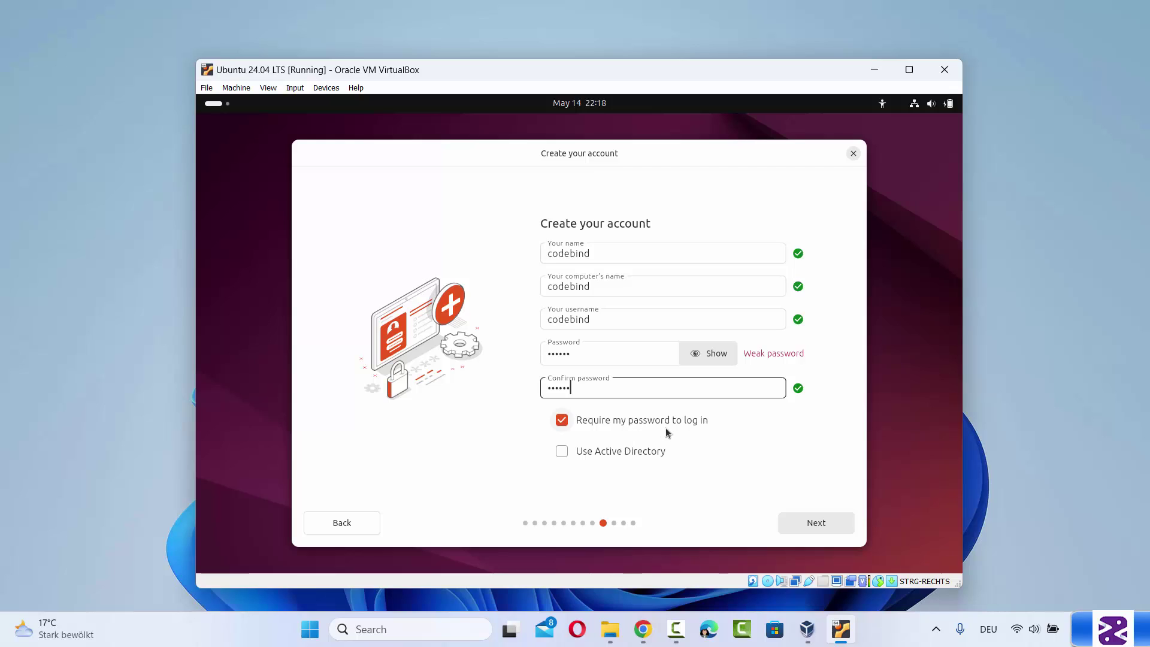
left_click(819, 526)
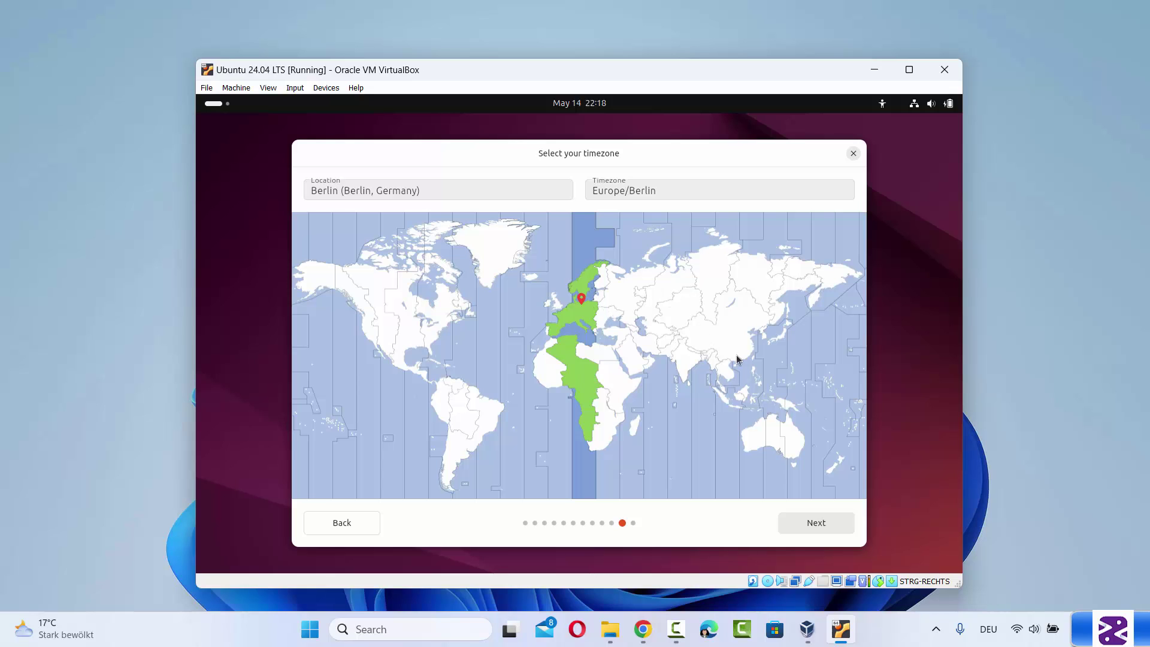
Accept the Berlin timezone and start installing Ubuntu onto the virtual disk
left_click(816, 524)
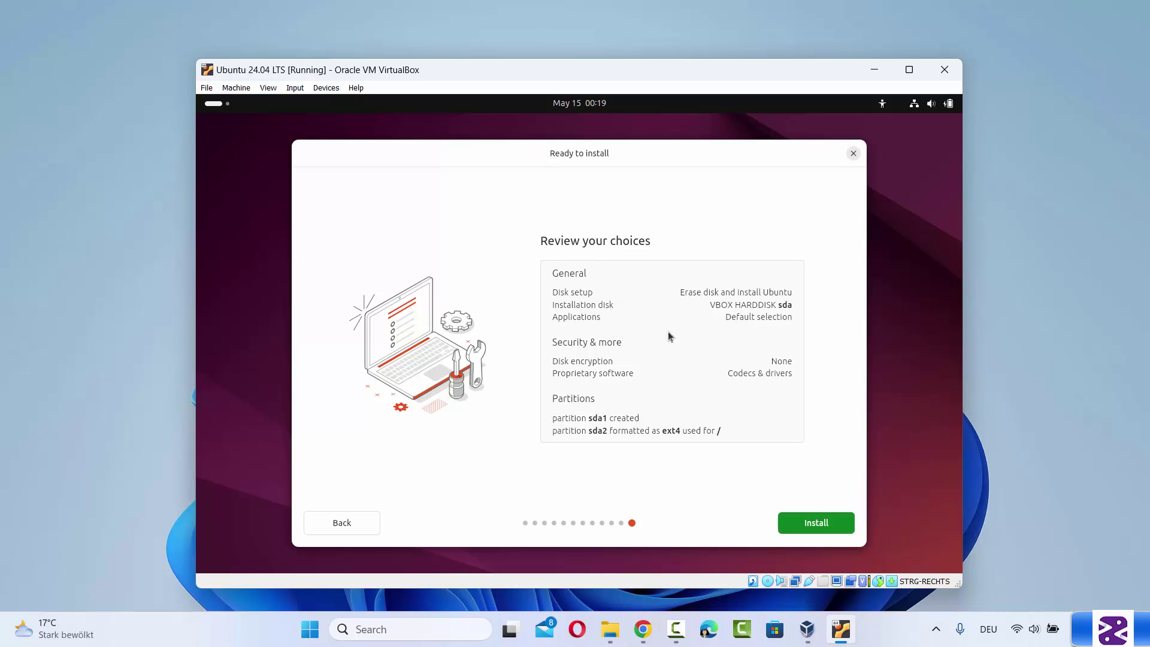
left_click(803, 522)
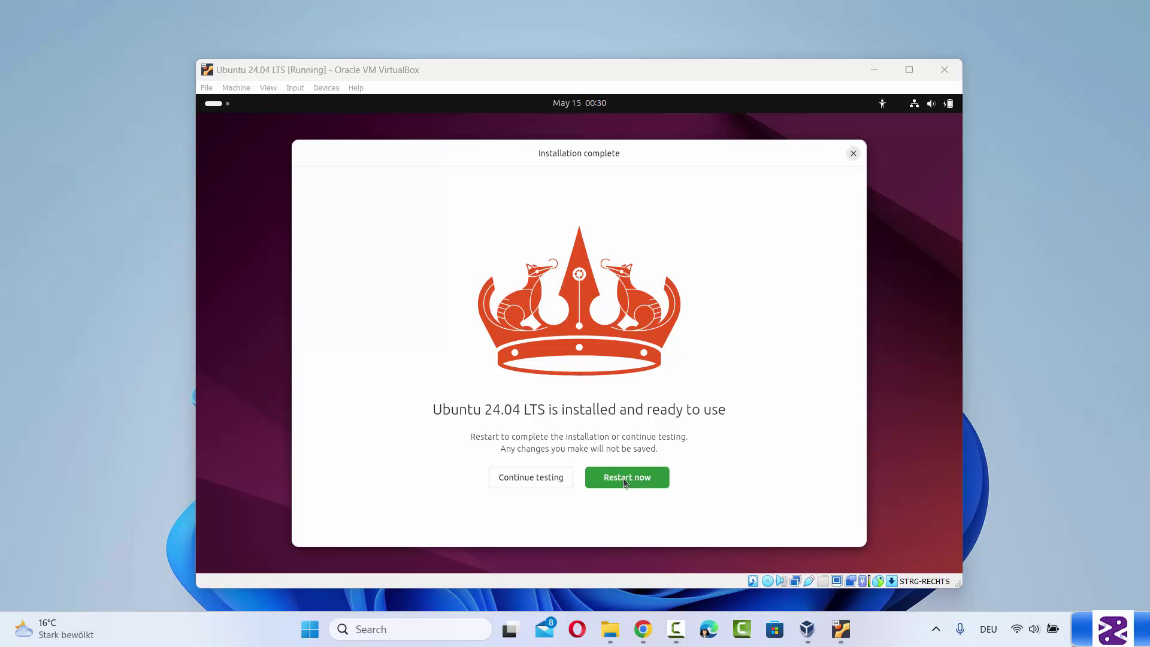
Restart into the installed Ubuntu, pass the remove-medium prompt, and log in with the user's password
left_click(622, 477)
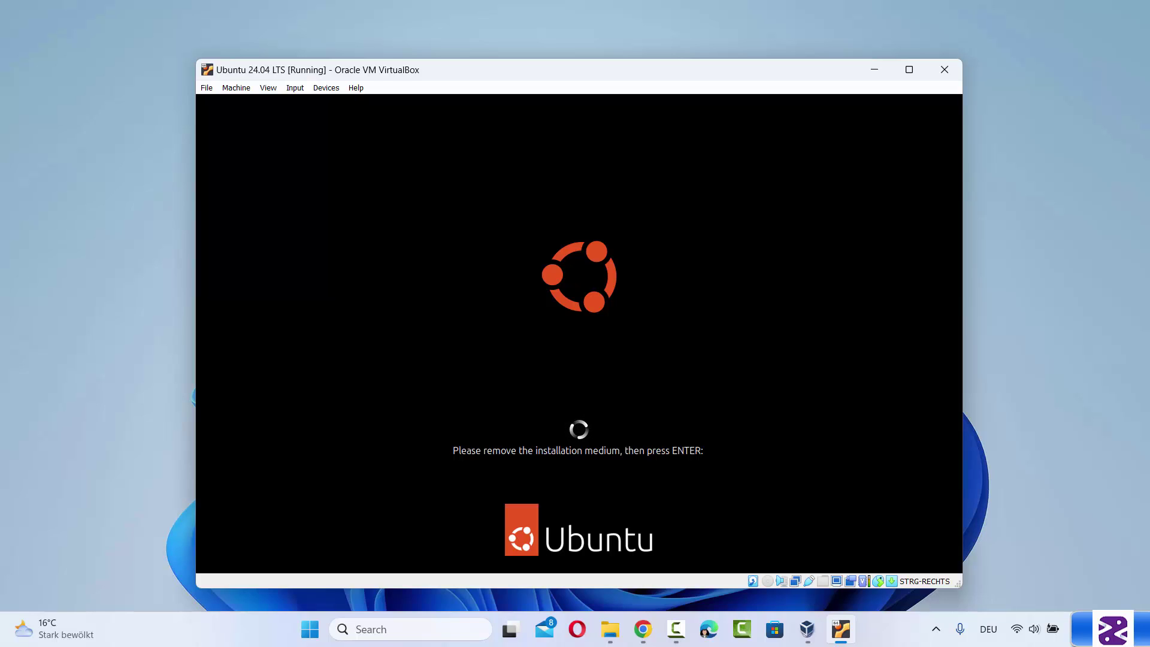
key("Return")
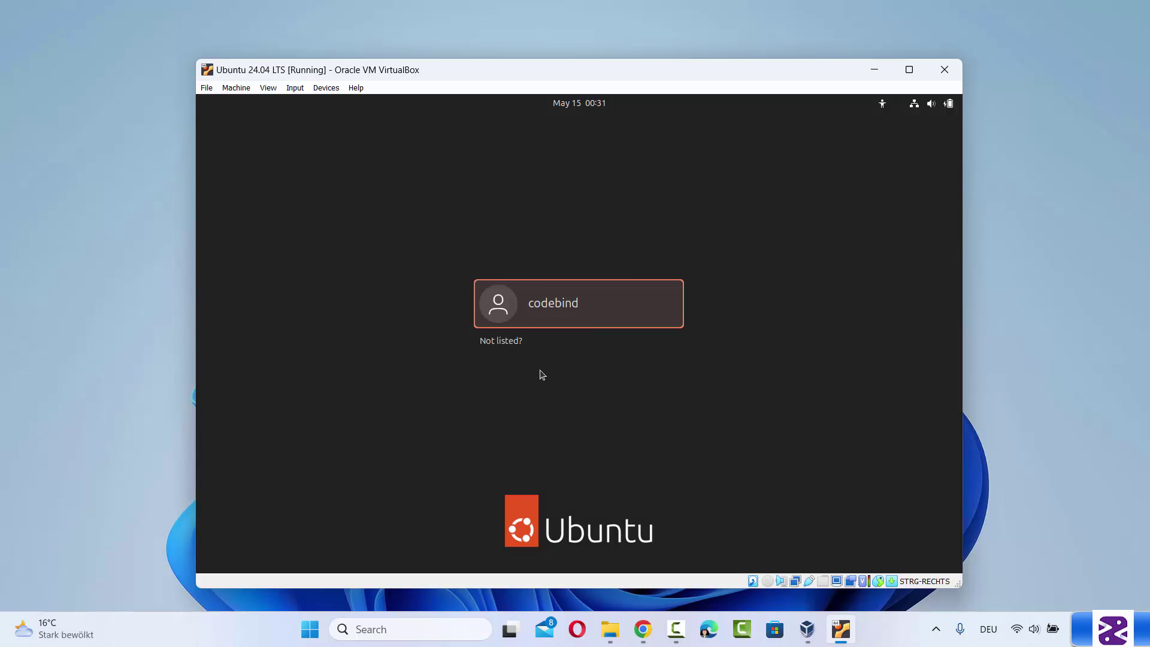
left_click(555, 309)
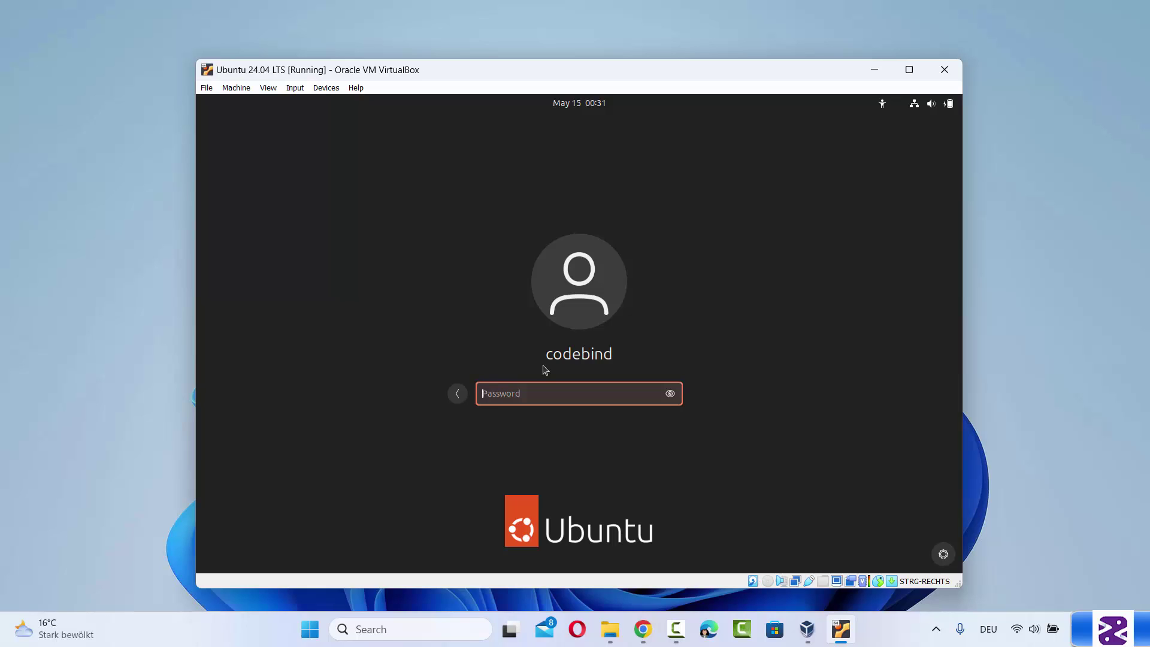
type("******")
key("Return")
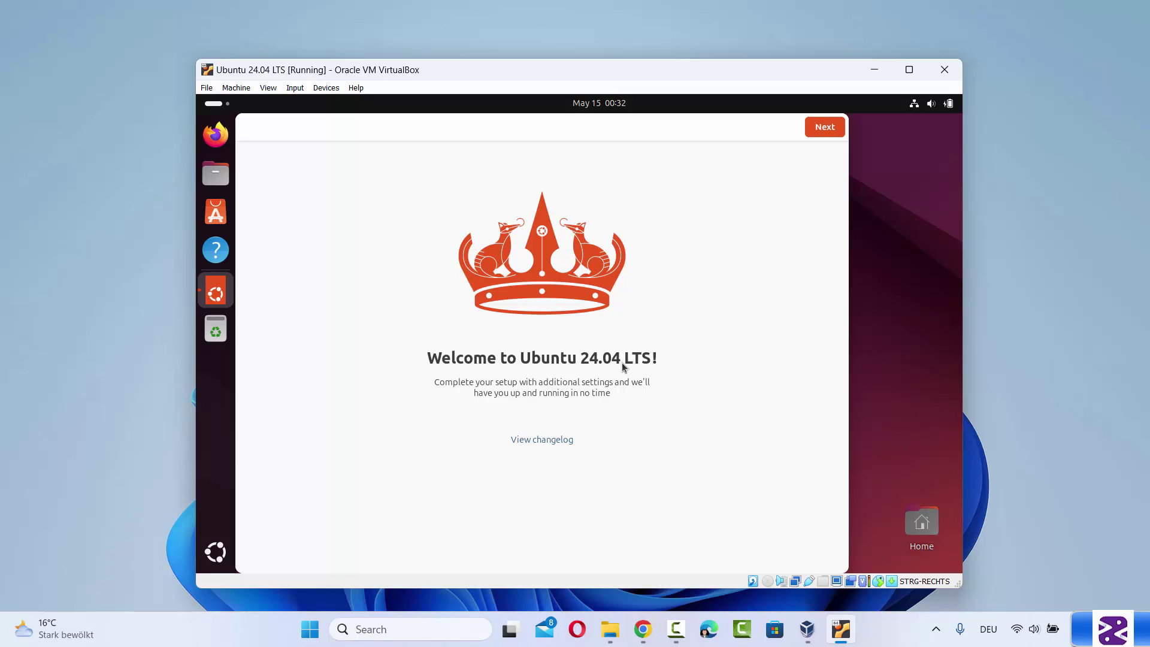
Finish the Welcome setup, skipping Ubuntu Pro and declining data sharing, then maximize the VM window
left_click(828, 127)
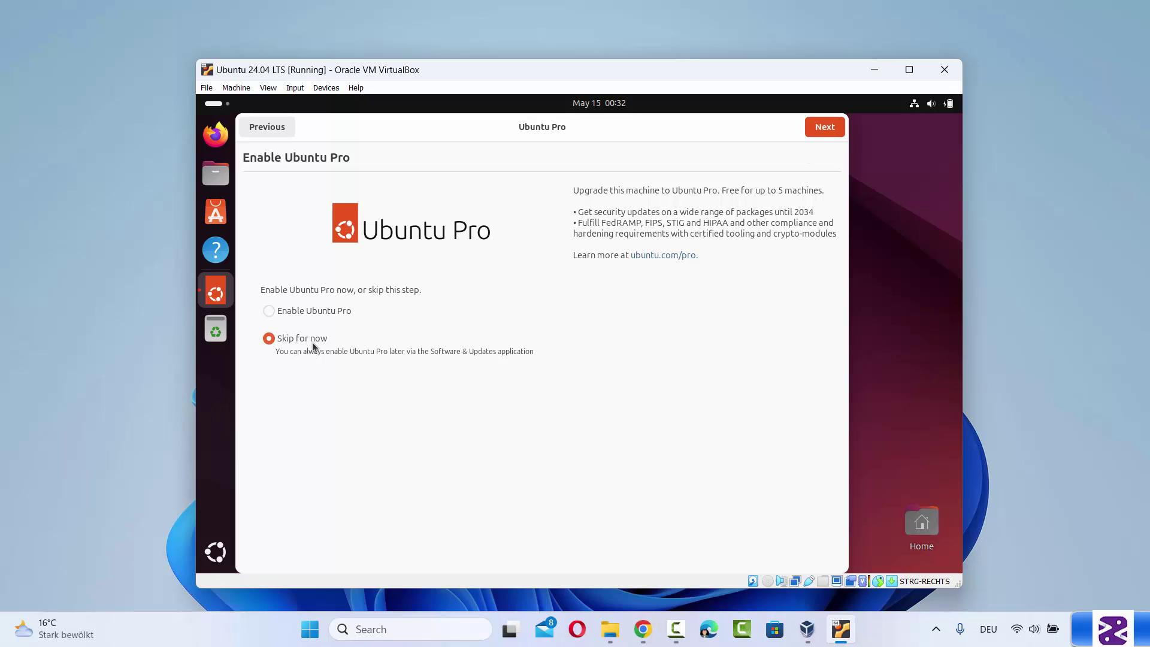
left_click(817, 132)
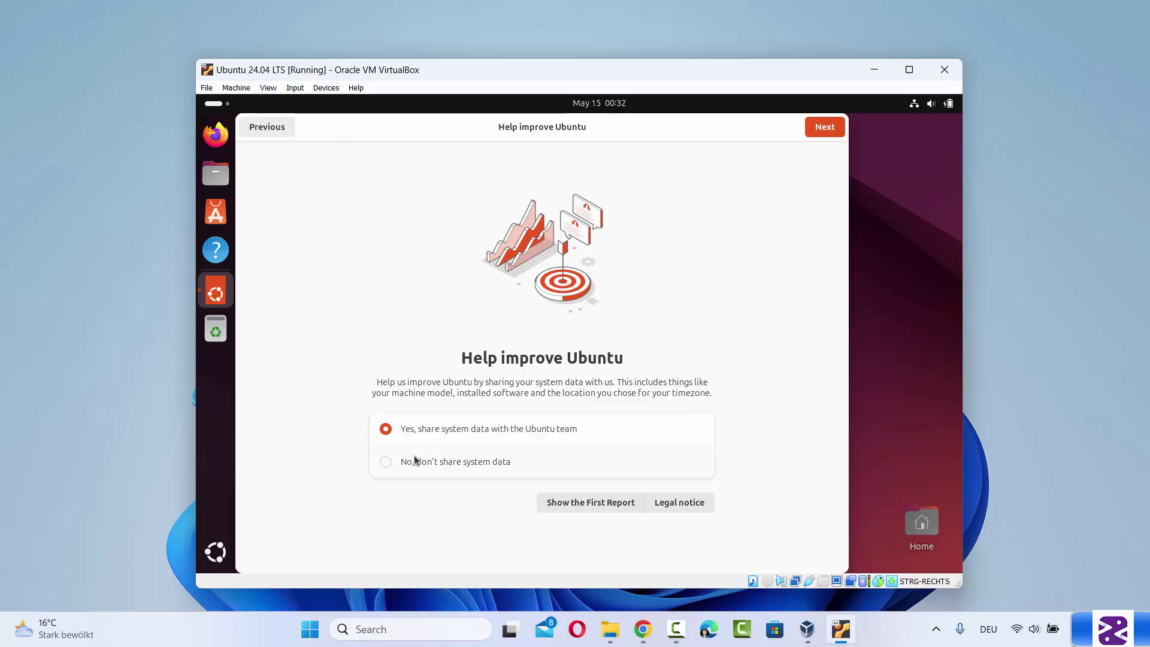
left_click(388, 463)
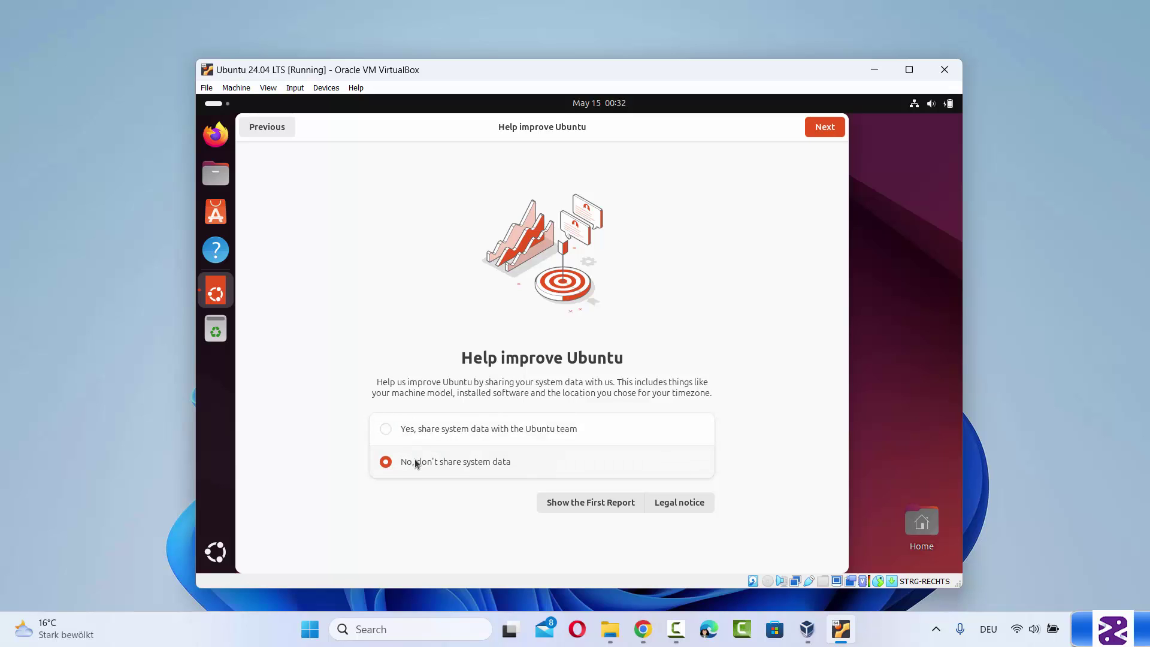
left_click(818, 137)
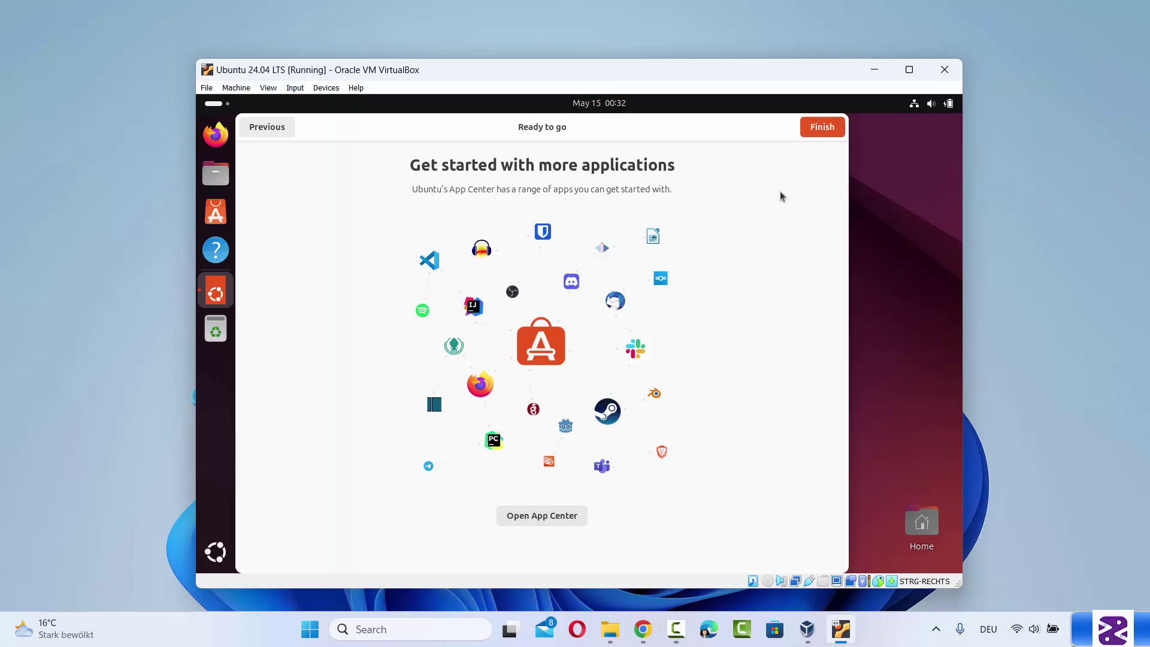
left_click(821, 128)
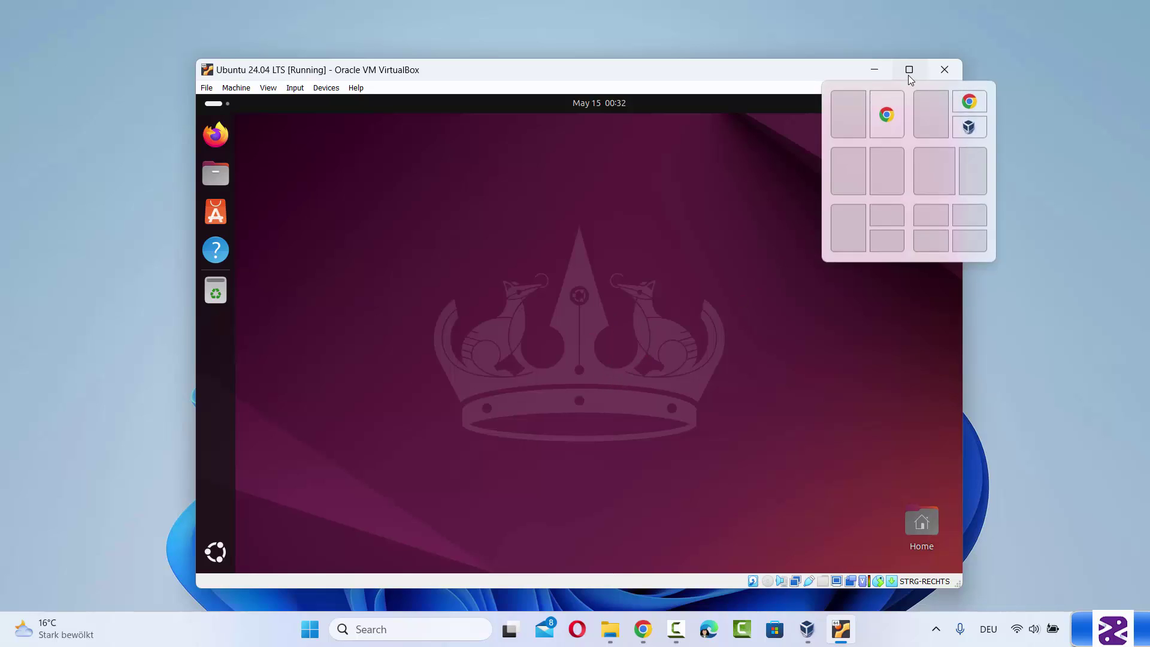
mouse_move(910, 77)
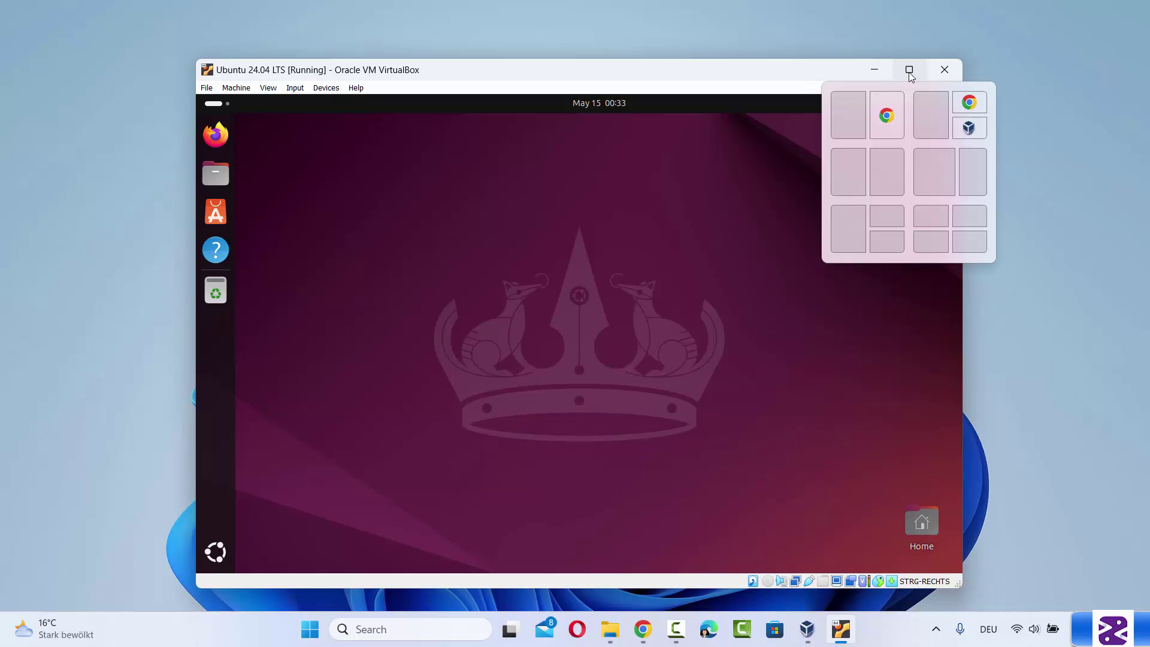
left_click(909, 71)
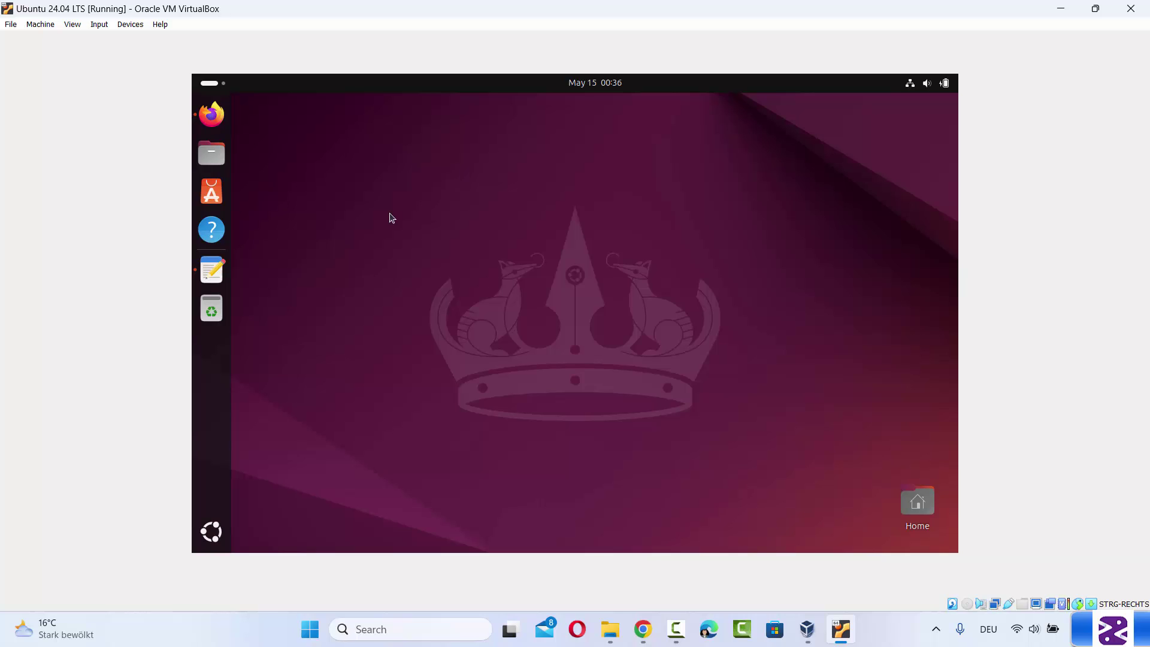
Bring up the Text Editor draft and select only its first line, sudo apt update
left_click(211, 269)
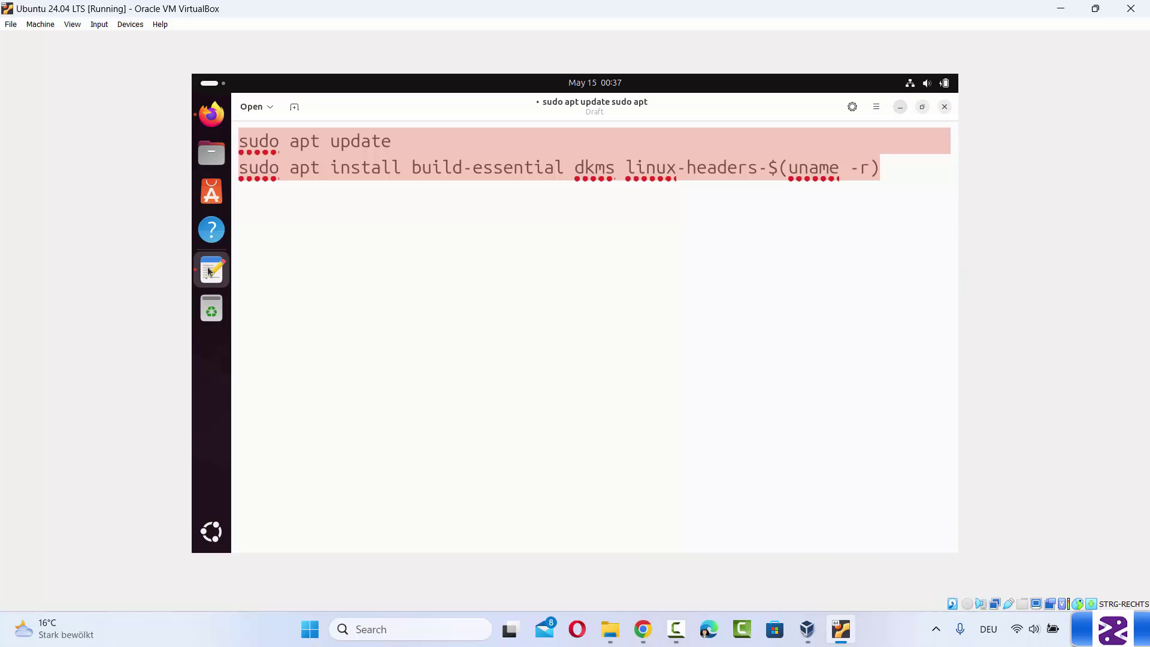
left_click(659, 163)
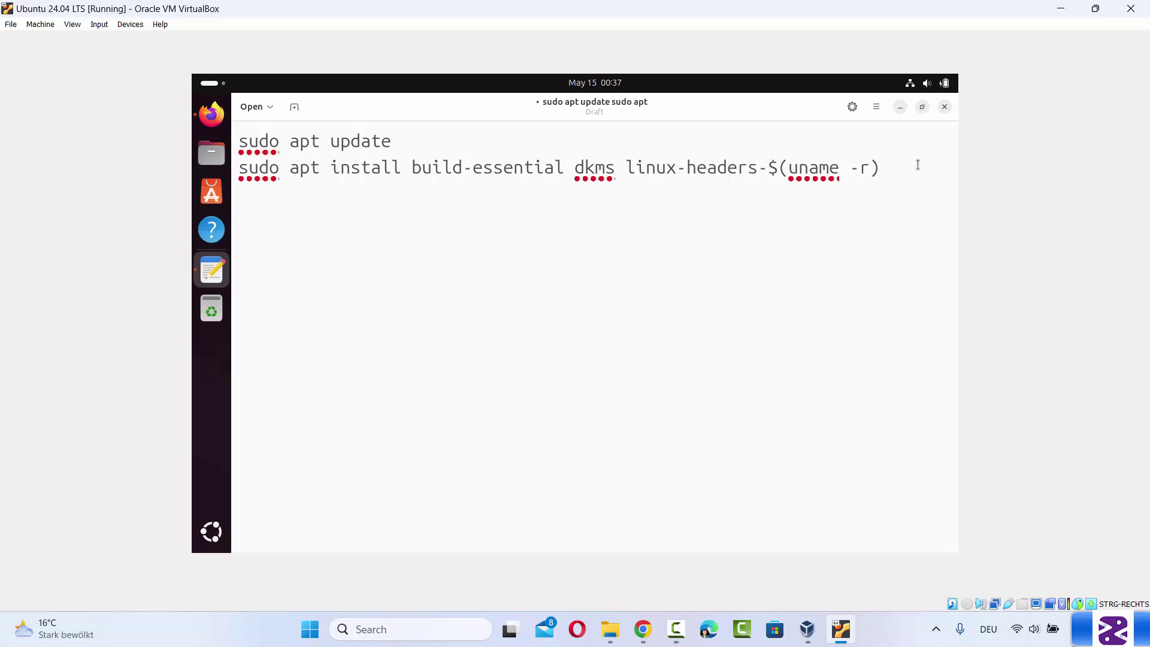
left_click_drag(914, 166, 232, 123)
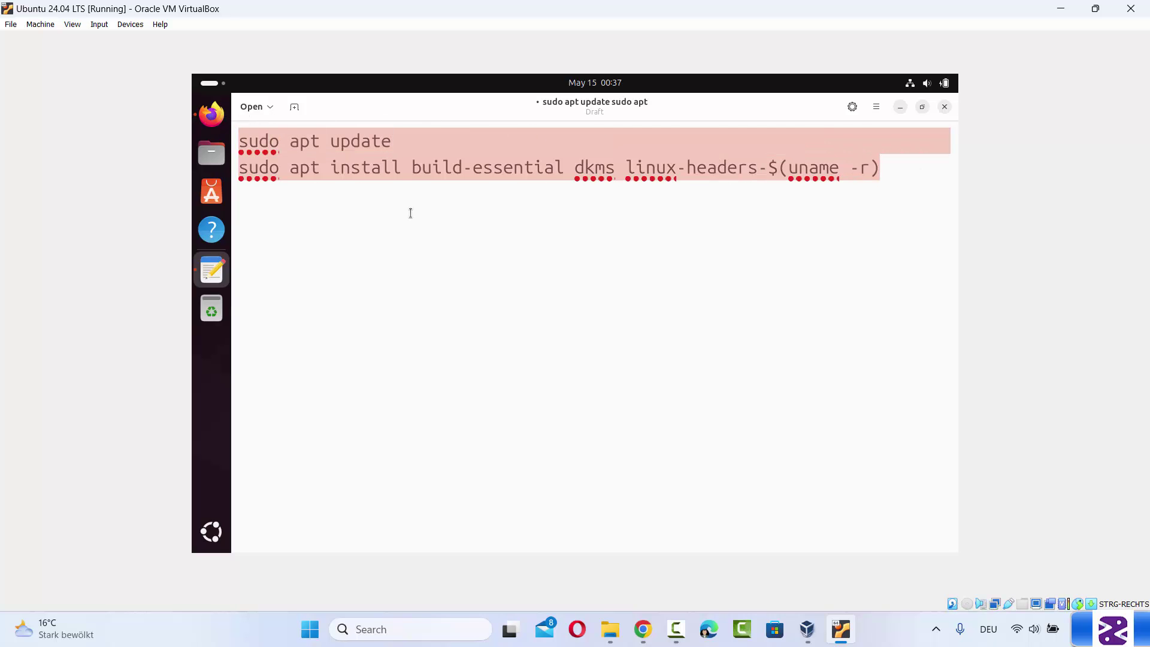
left_click(451, 181)
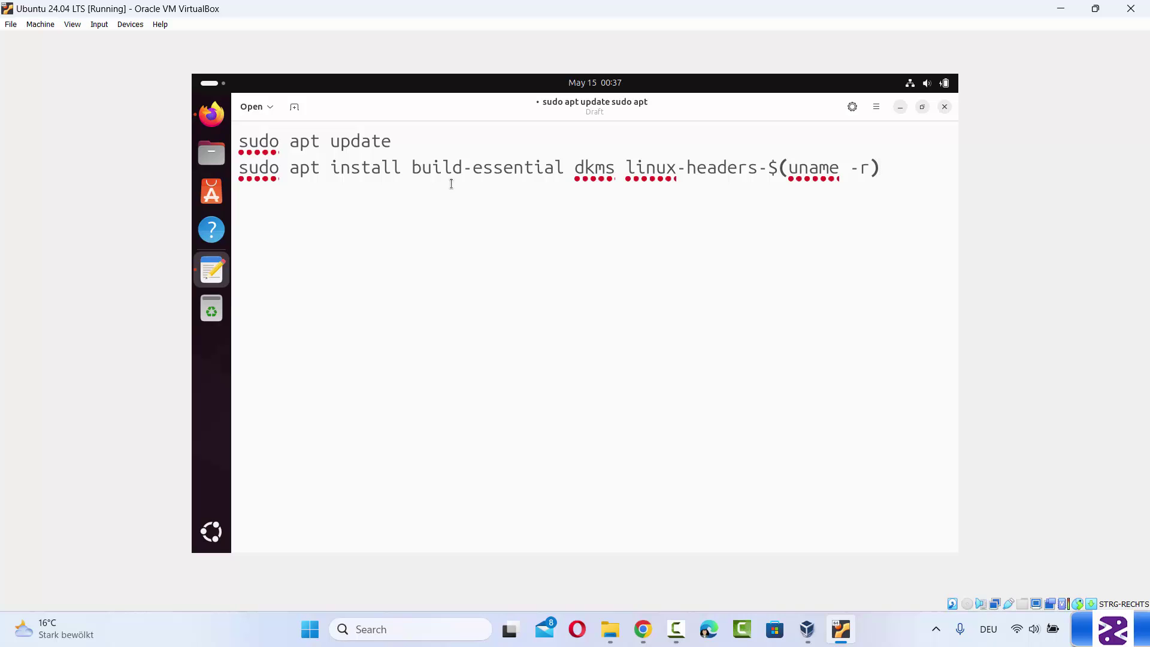
left_click_drag(412, 144, 240, 136)
key("ctrl+c")
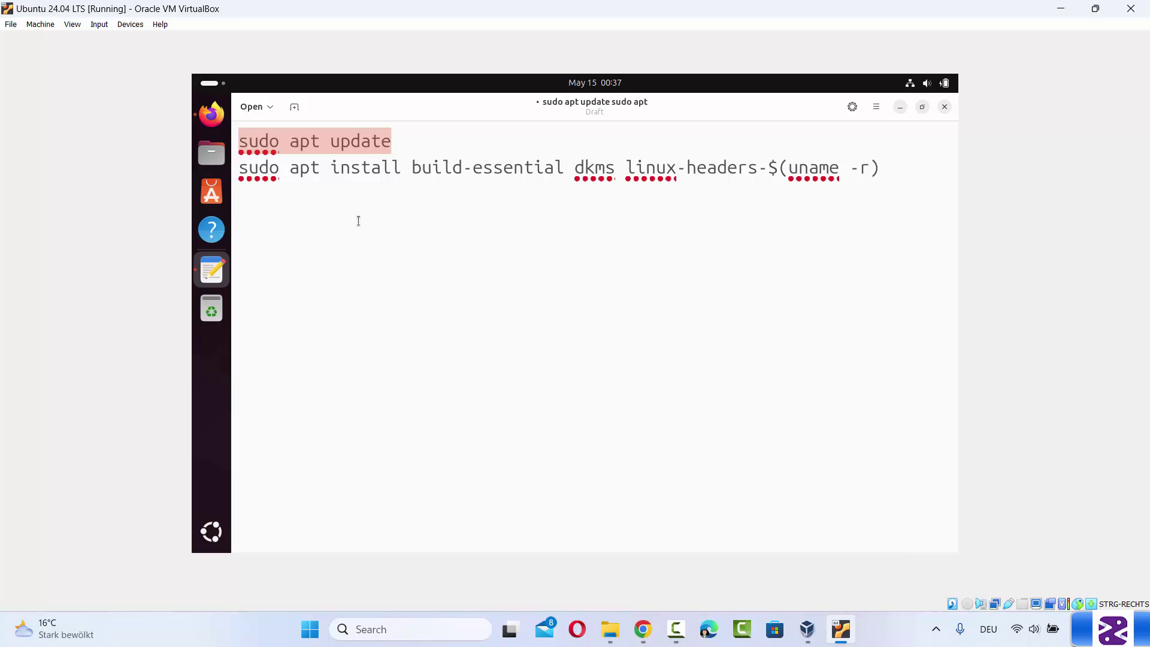
Find Terminal by searching 'ter' in the app overview, open it and maximize it
left_click(212, 531)
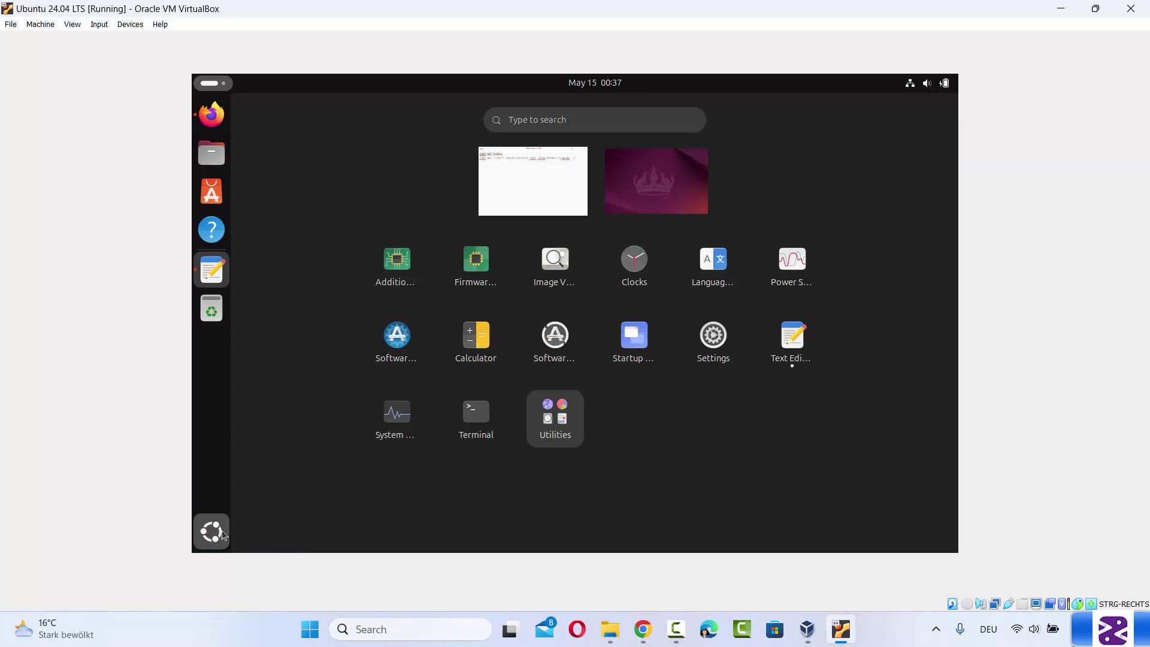
left_click(624, 121)
type("ter")
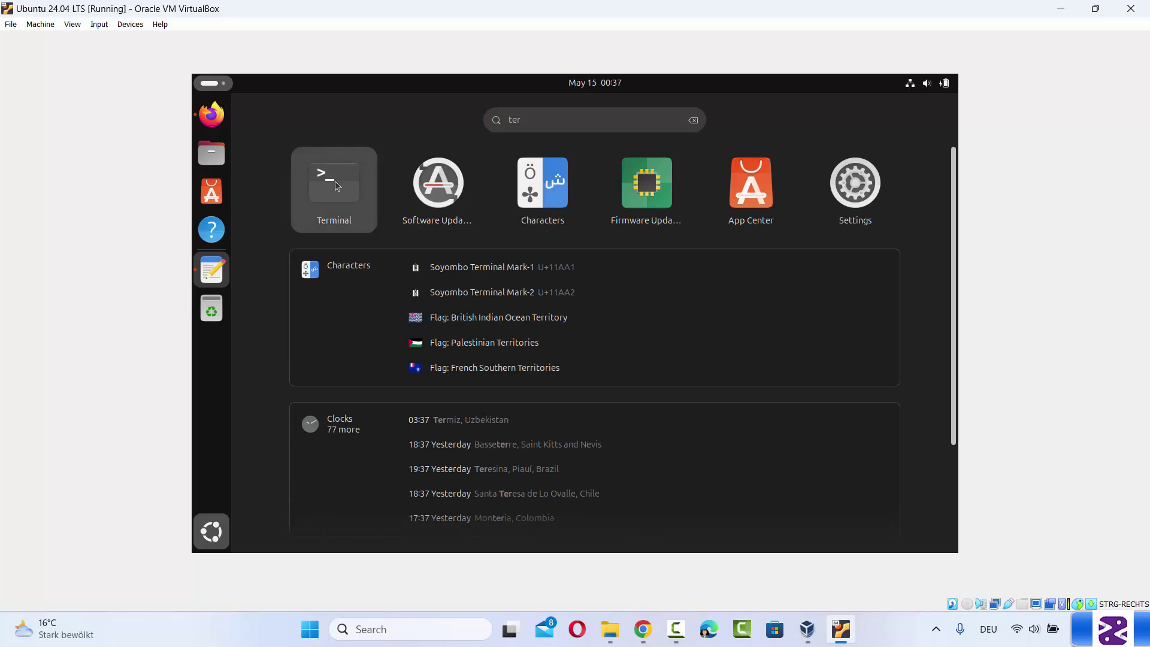
left_click(336, 181)
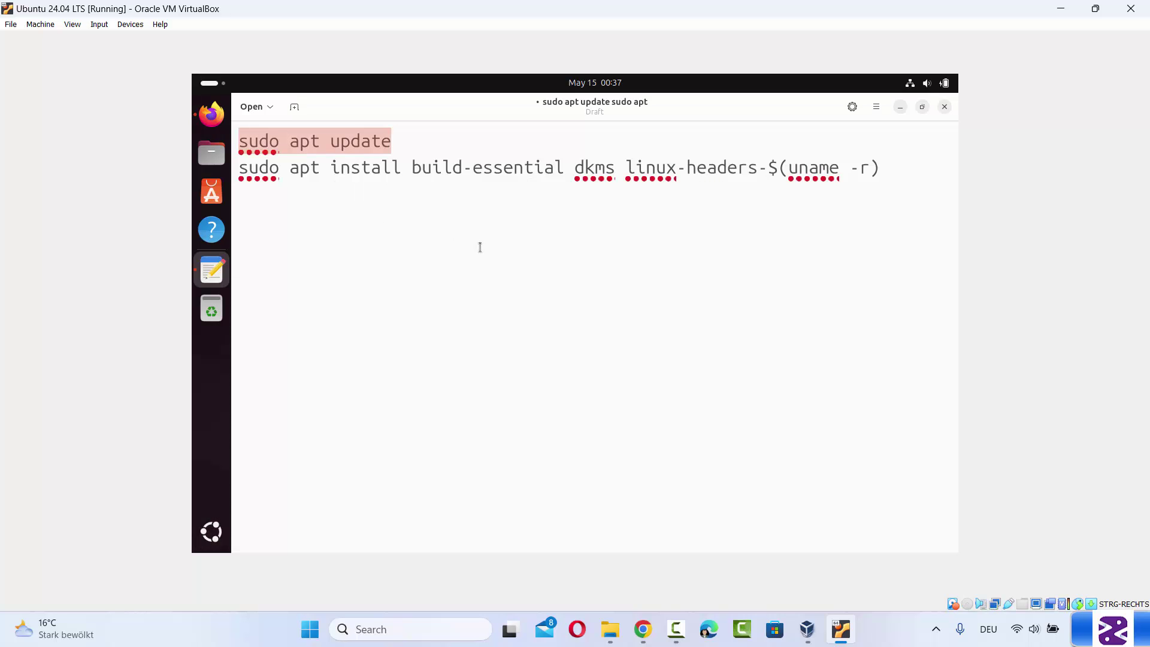
left_click(711, 137)
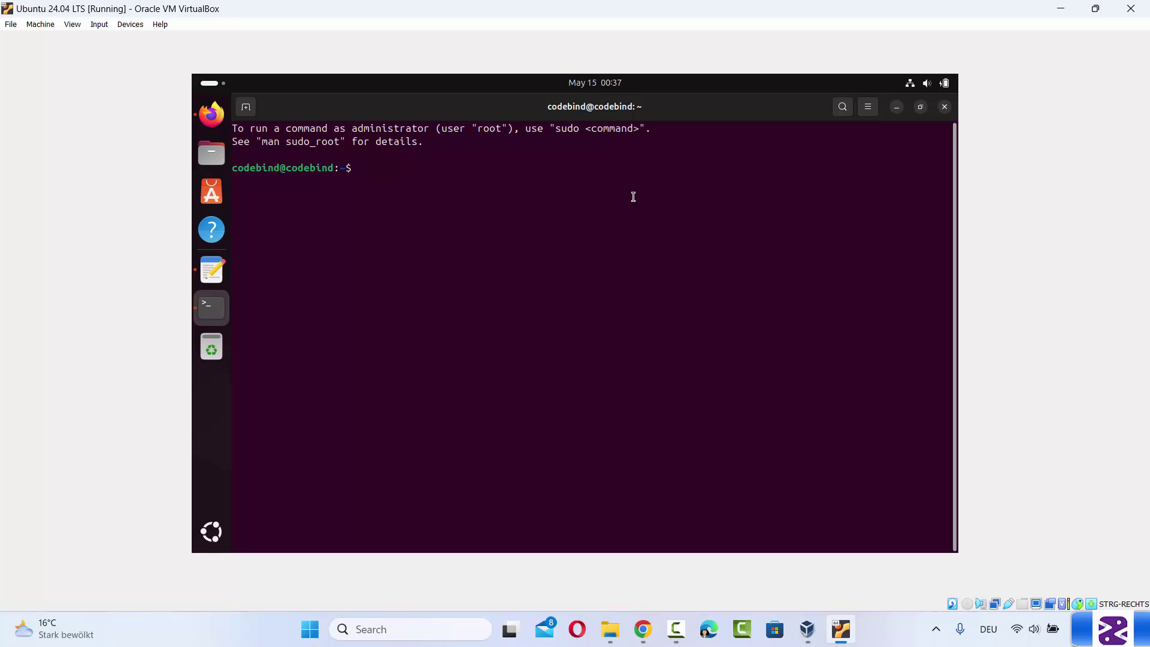
Run sudo apt update with the sudo password, then select the editor's build-essential install line
key("ctrl+shift+v")
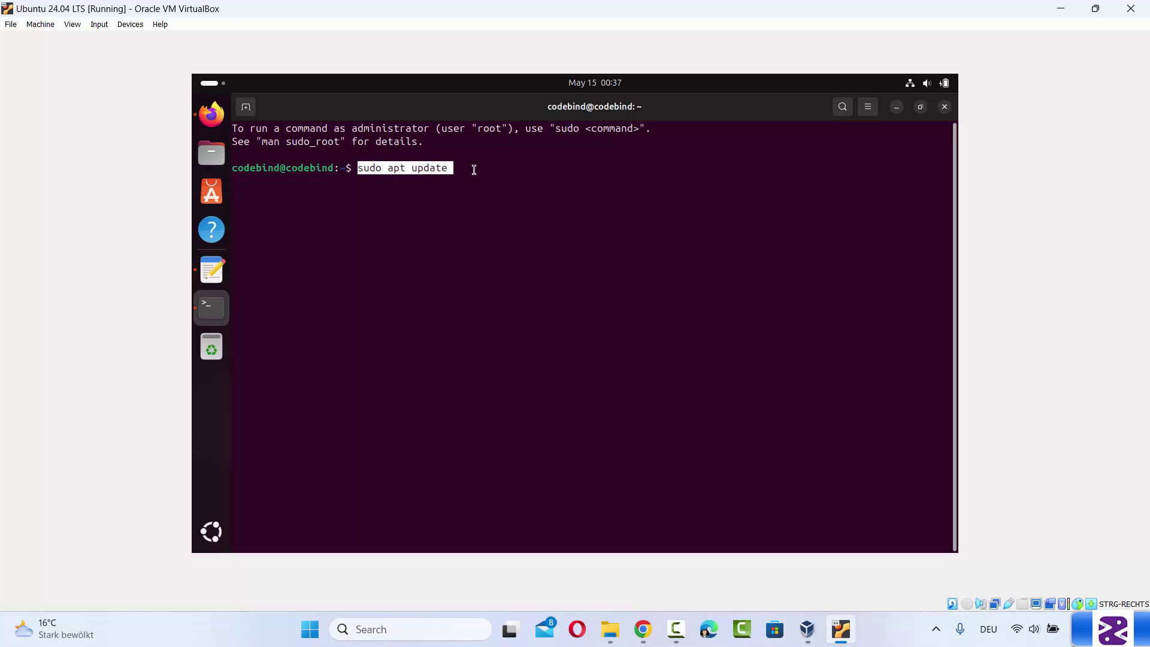
key("Return")
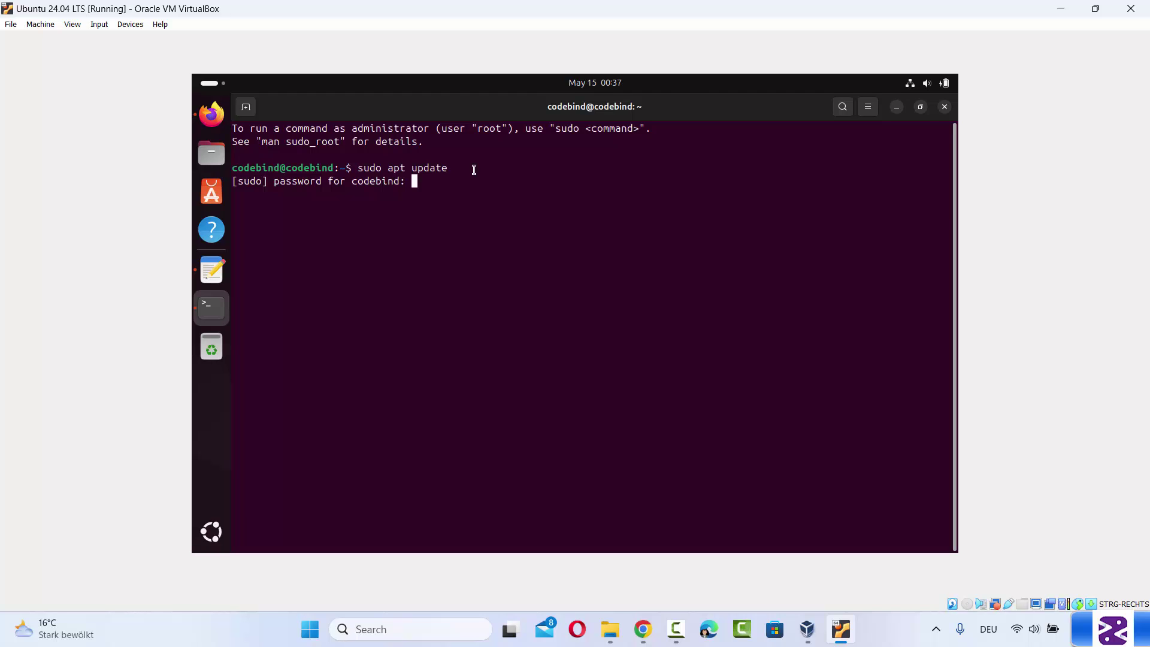
key("Return")
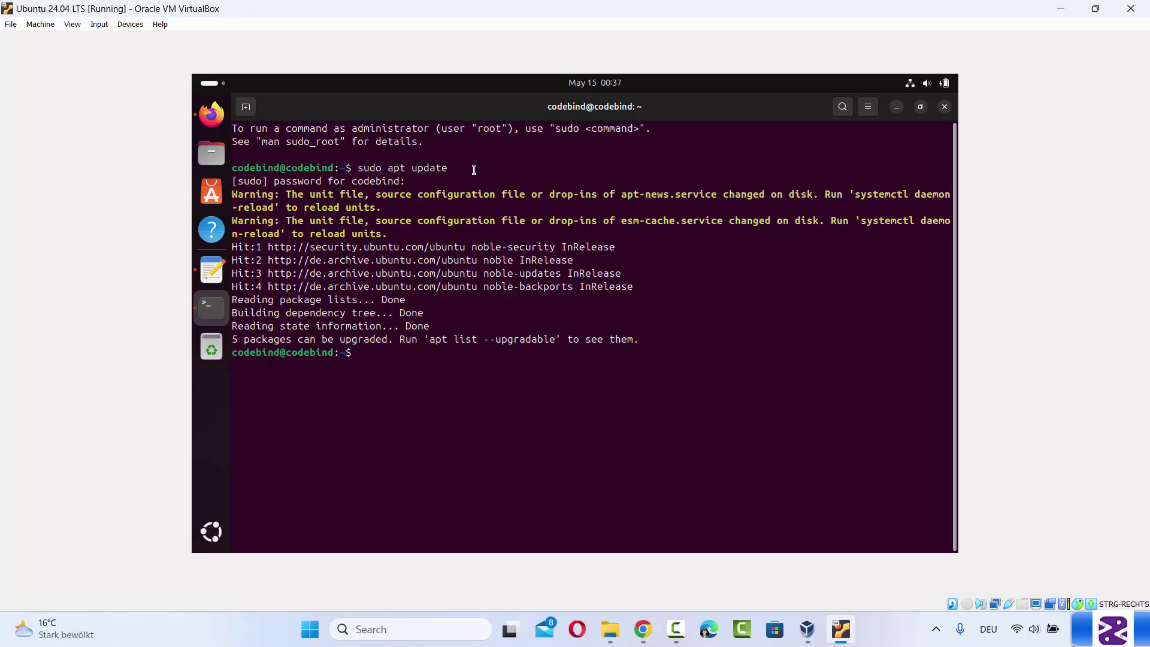
left_click(208, 273)
left_click_drag(883, 168, 243, 170)
key("ctrl+c")
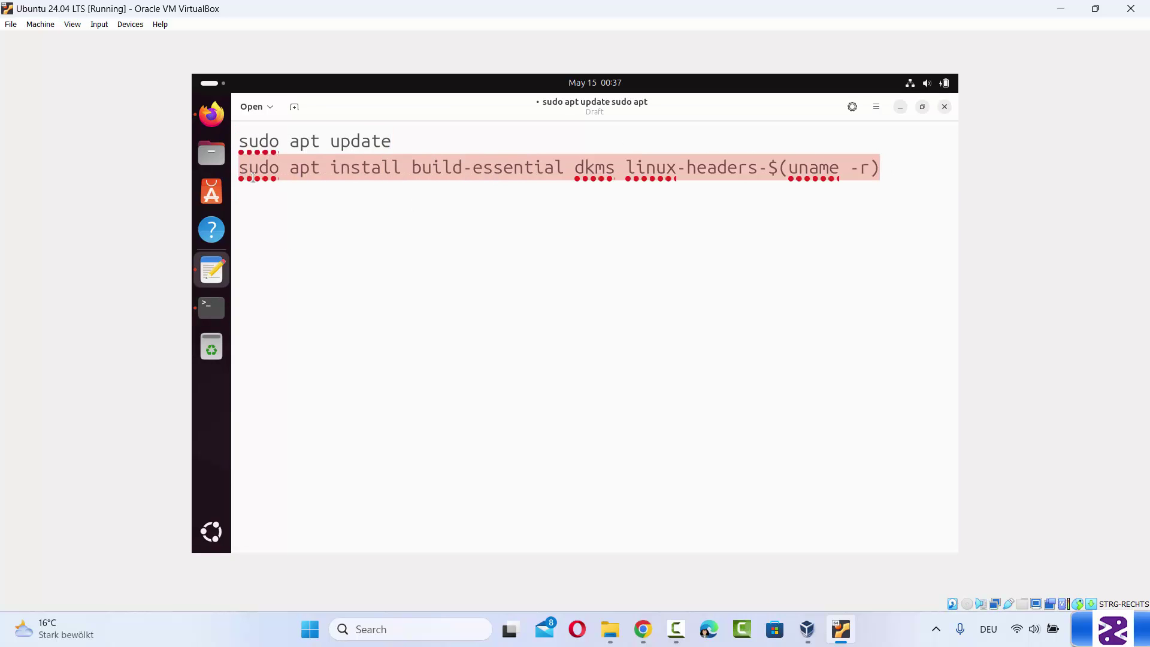
Run the pasted build-essential dkms linux-headers install command in the terminal, confirming with y
left_click(212, 308)
key("ctrl+shift+v")
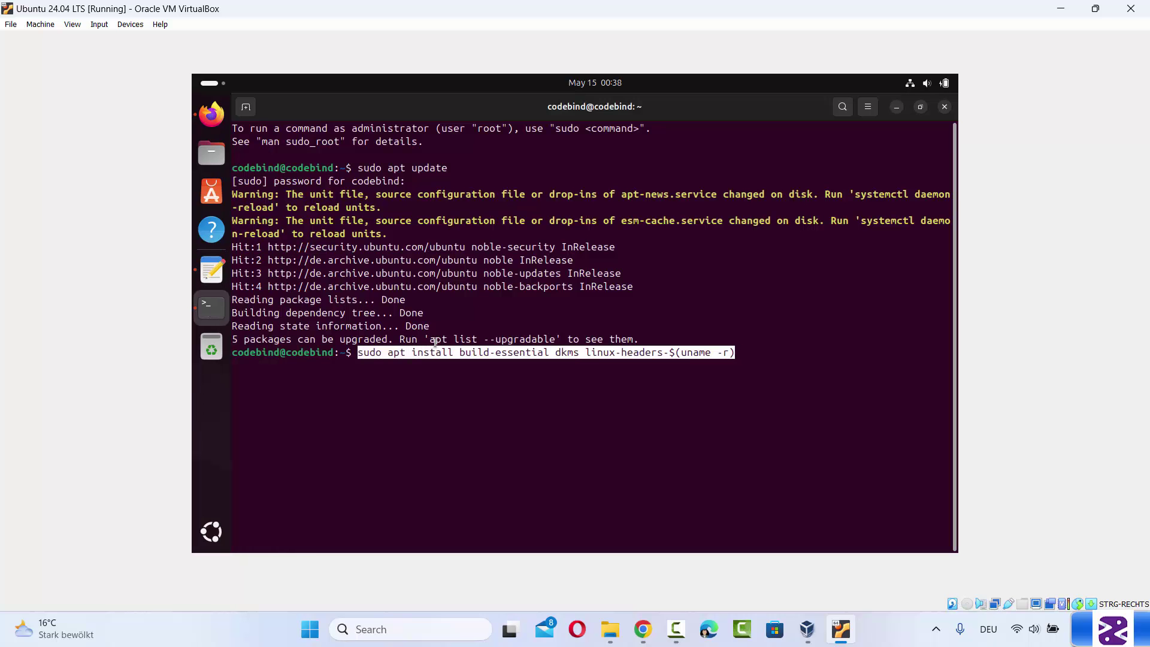
key("Return")
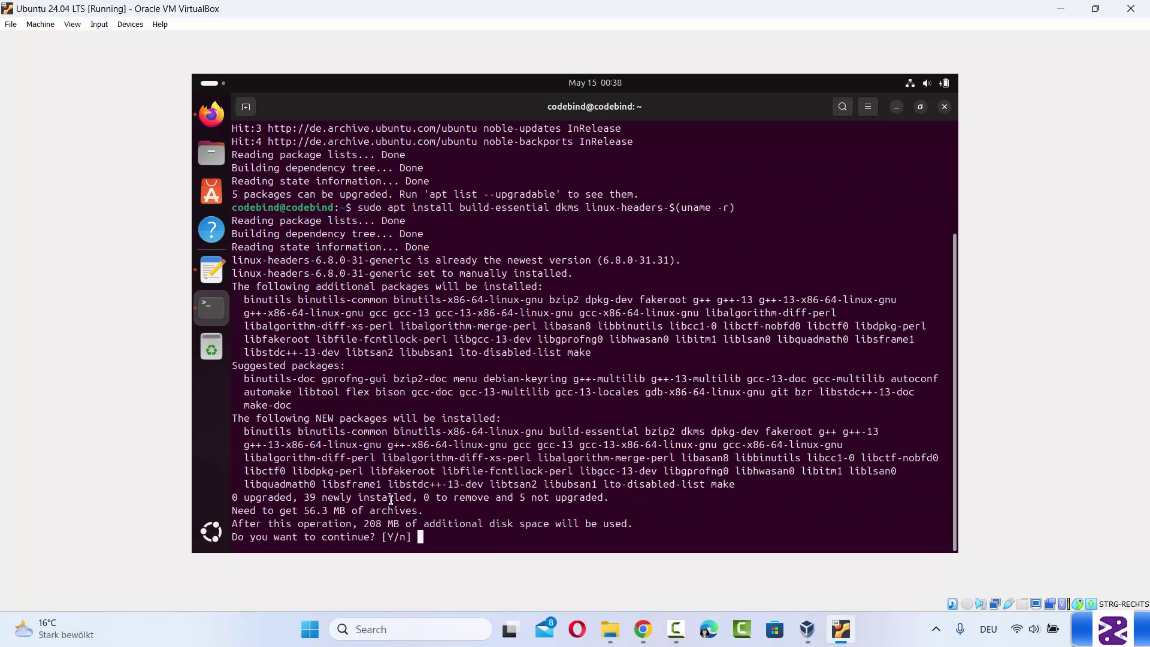
type("y")
key("Return")
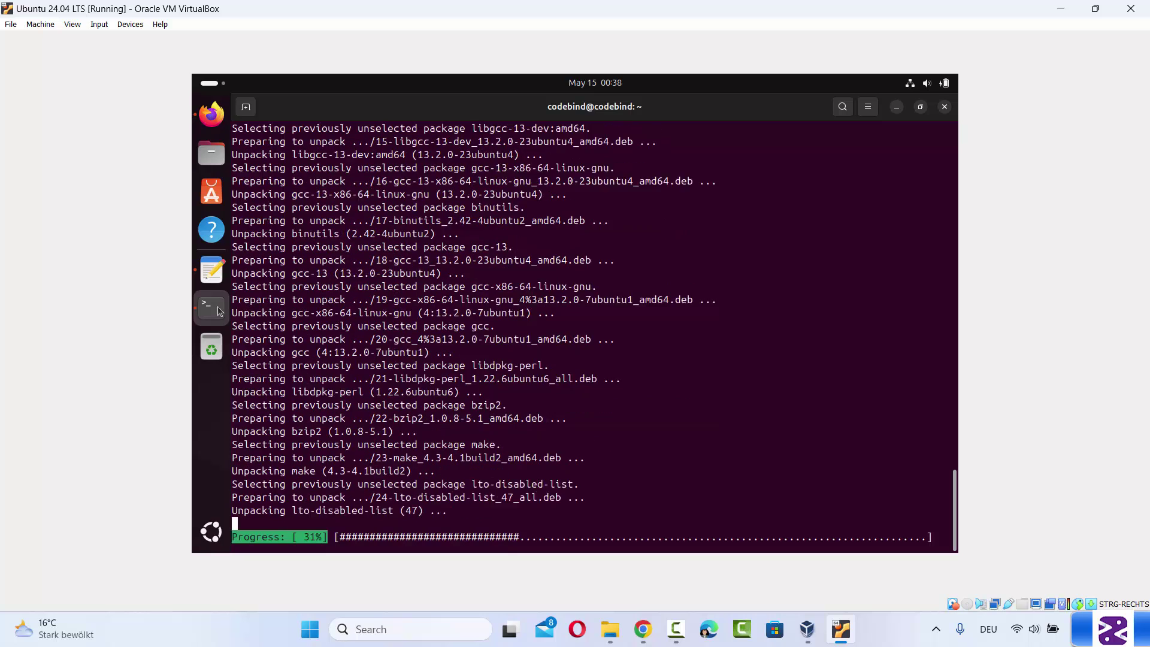
Check the build-essential package name in the editor draft, then return to the terminal's finished install
left_click(212, 269)
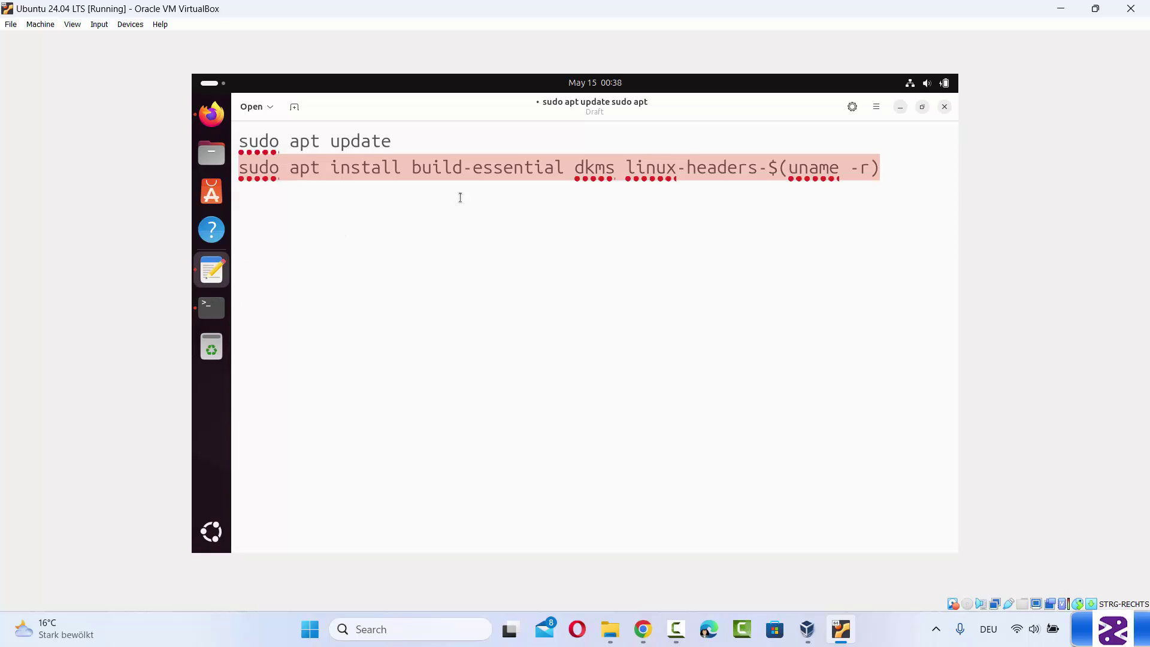
left_click(455, 175)
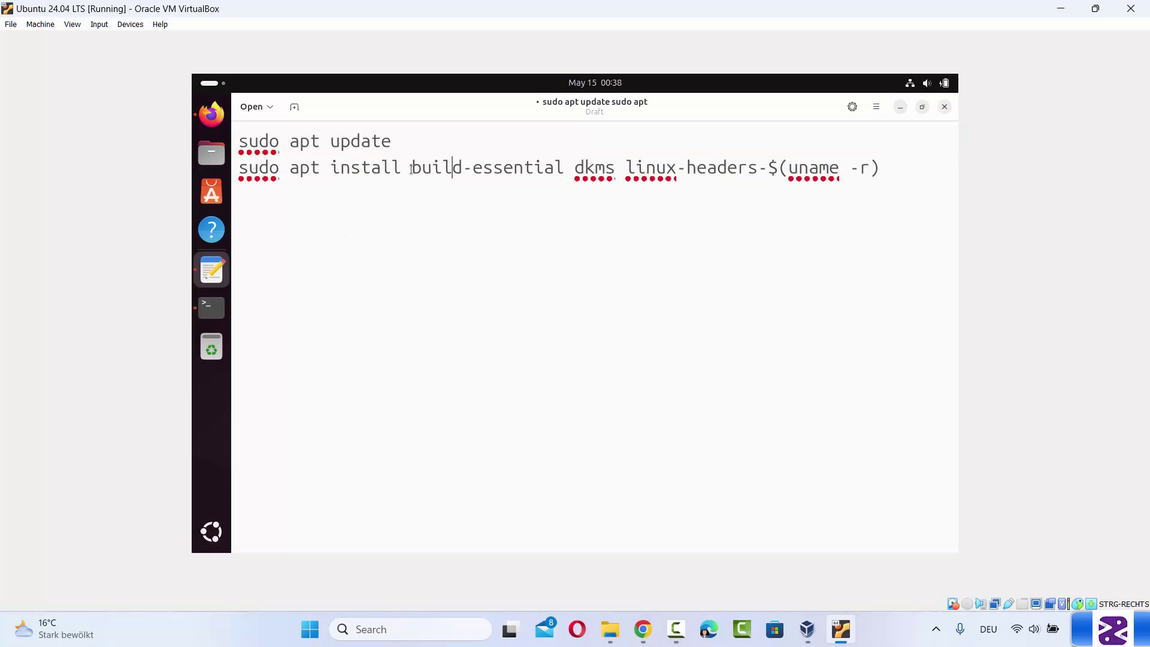
left_click_drag(412, 168, 562, 168)
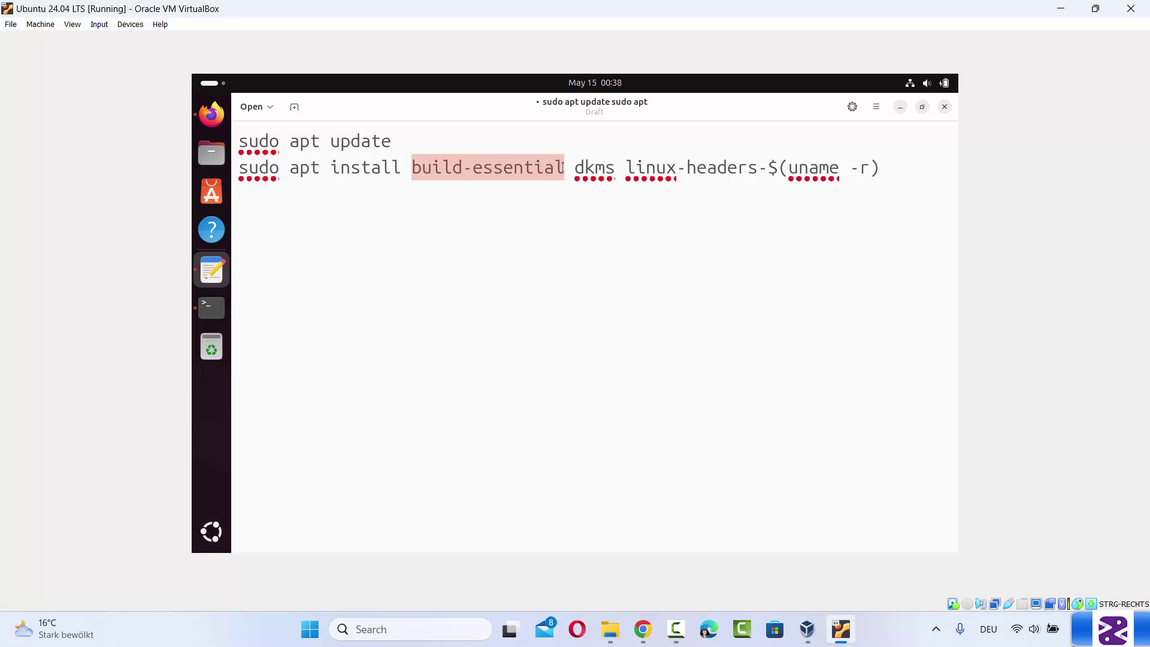
left_click(588, 170)
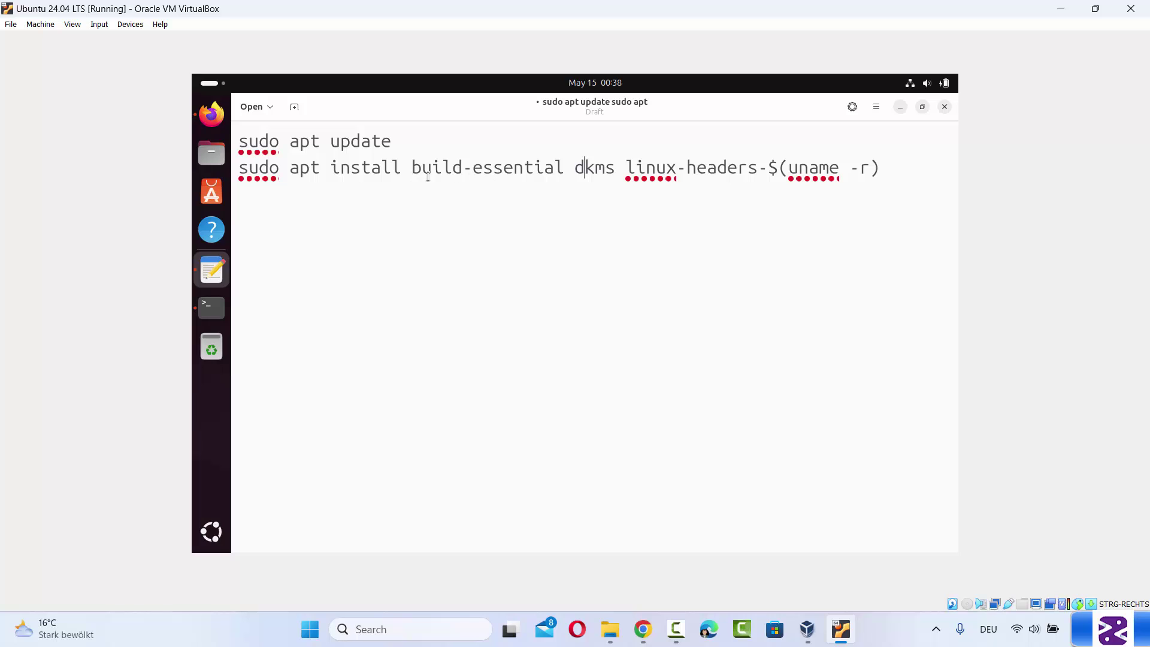
left_click(211, 310)
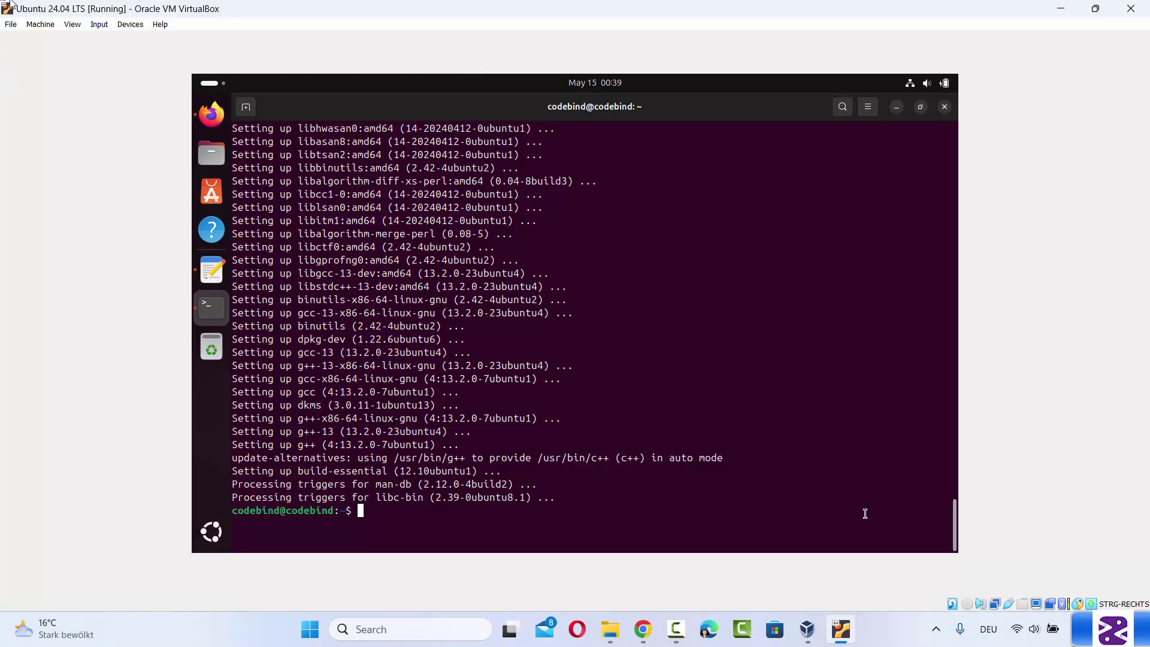
Insert the Guest Additions CD image from the VM's Devices menu
left_click(129, 26)
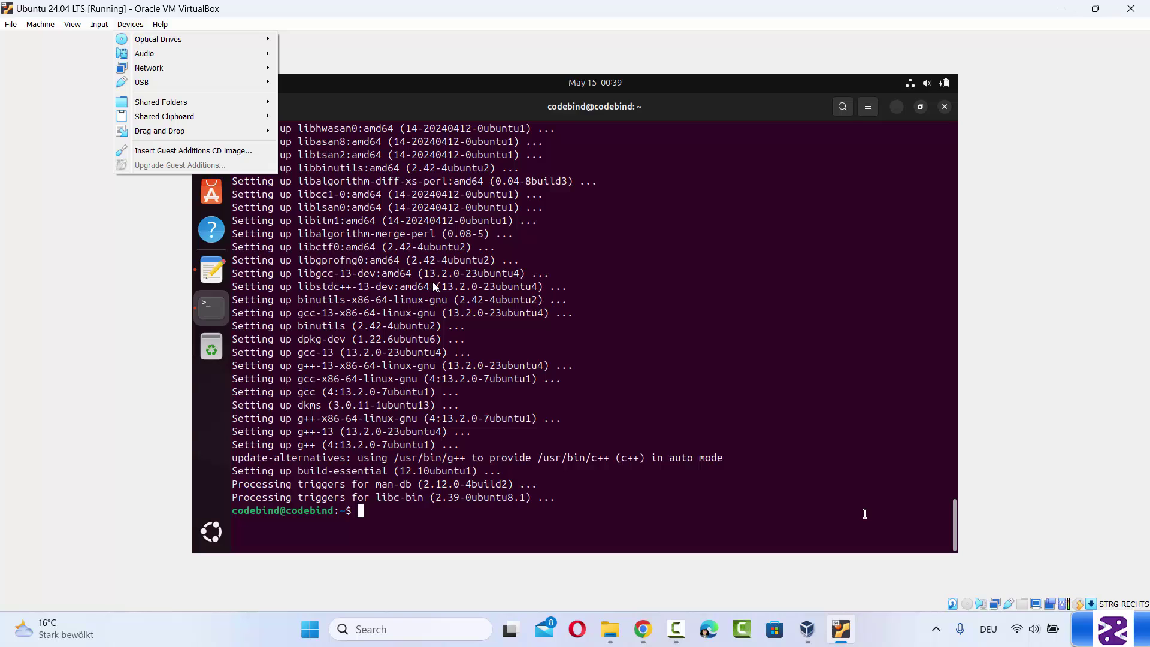
left_click(130, 27)
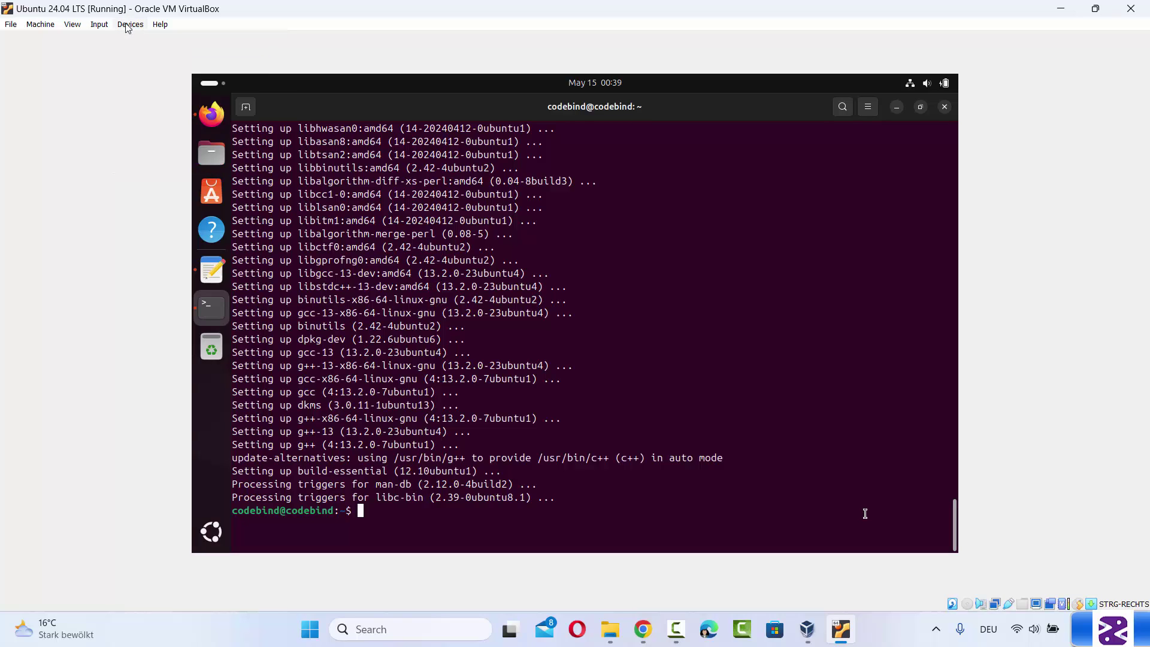
left_click(129, 27)
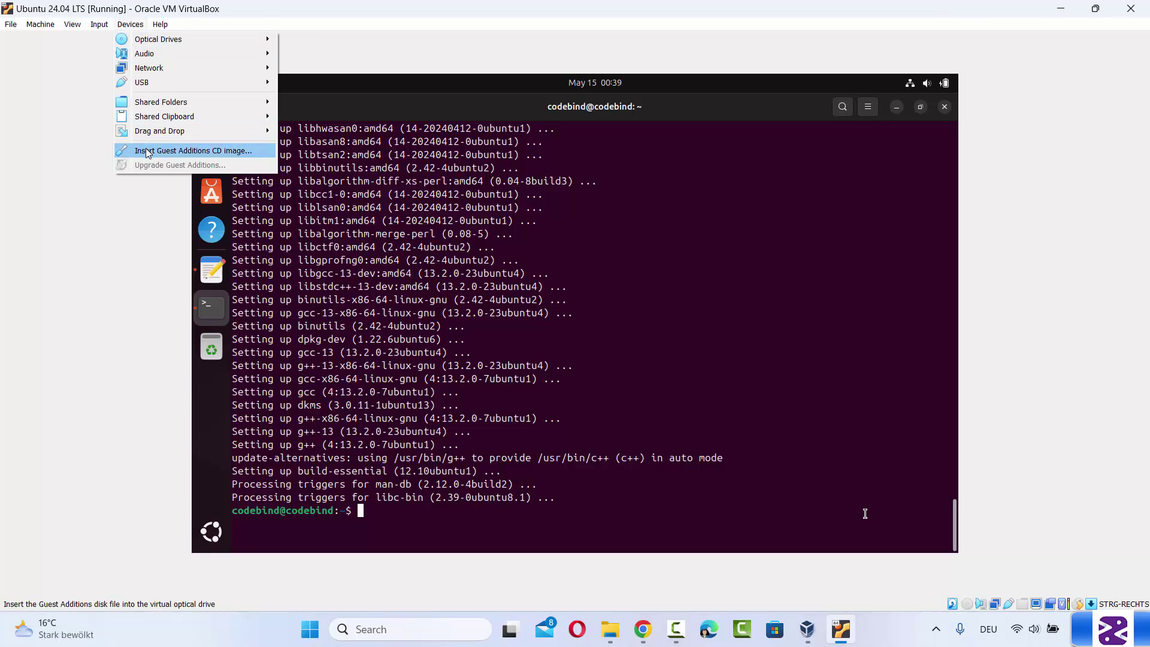
left_click(183, 154)
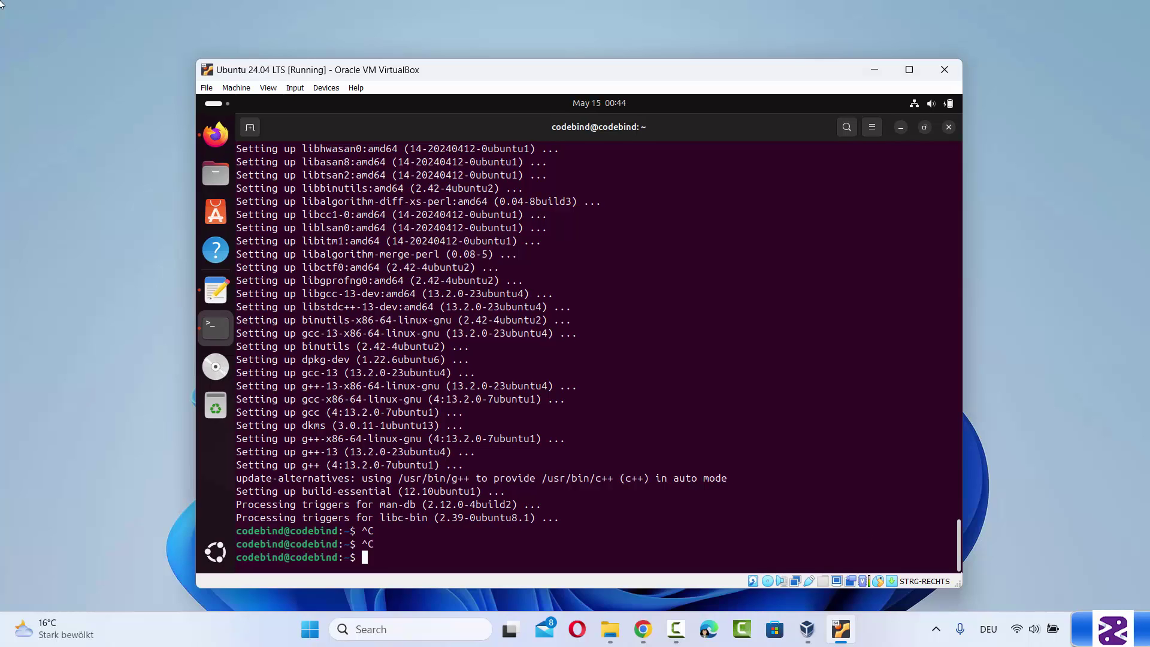
Clear the terminal and cd into the user's /media/.../VBox_GAs_7.0.18/ folder using Tab completion
type("clear")
key("Return")
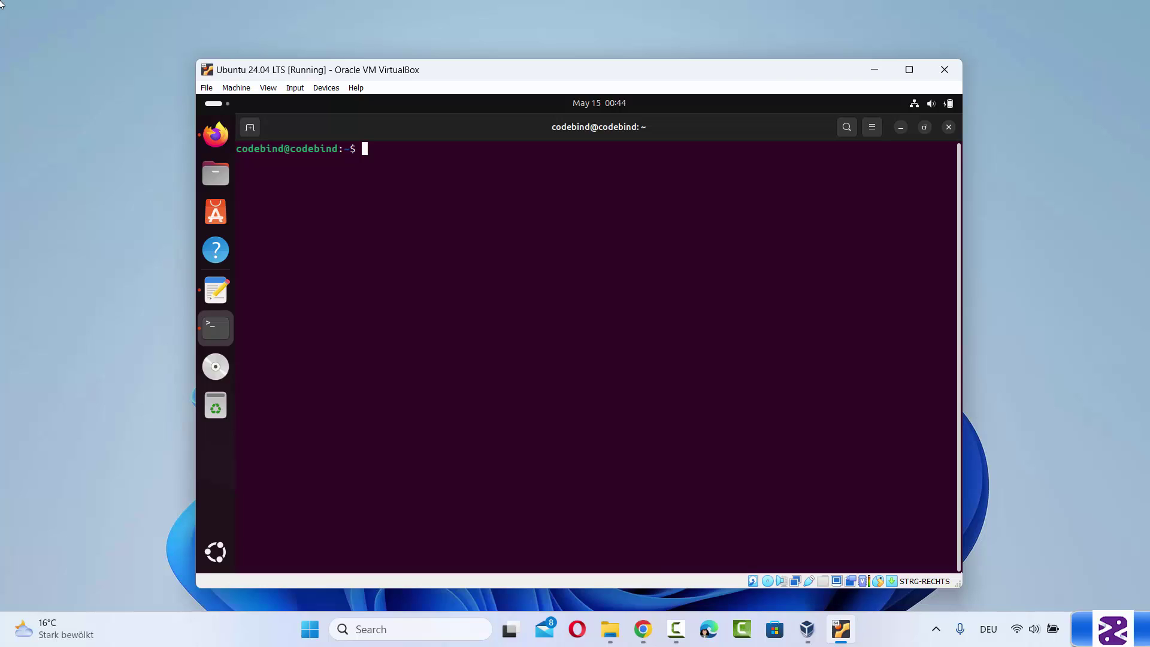
type("cd /media/")
key("Tab")
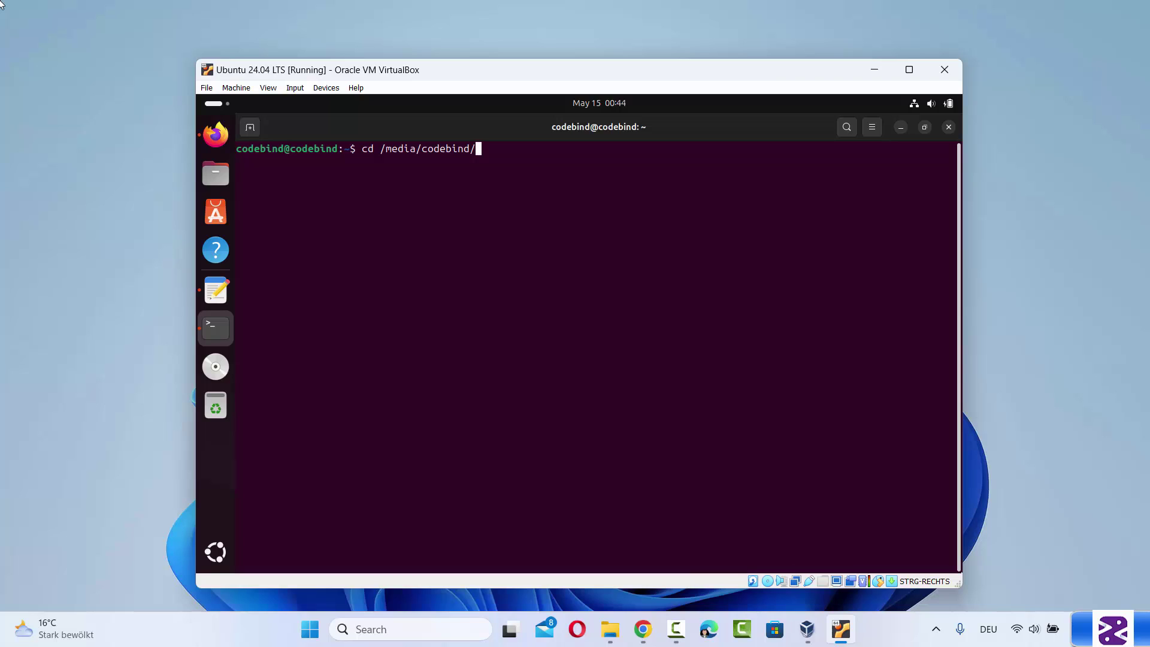
key("Tab")
key("Return")
List the disc's files with ls and enter ./autorun.sh
type("ls")
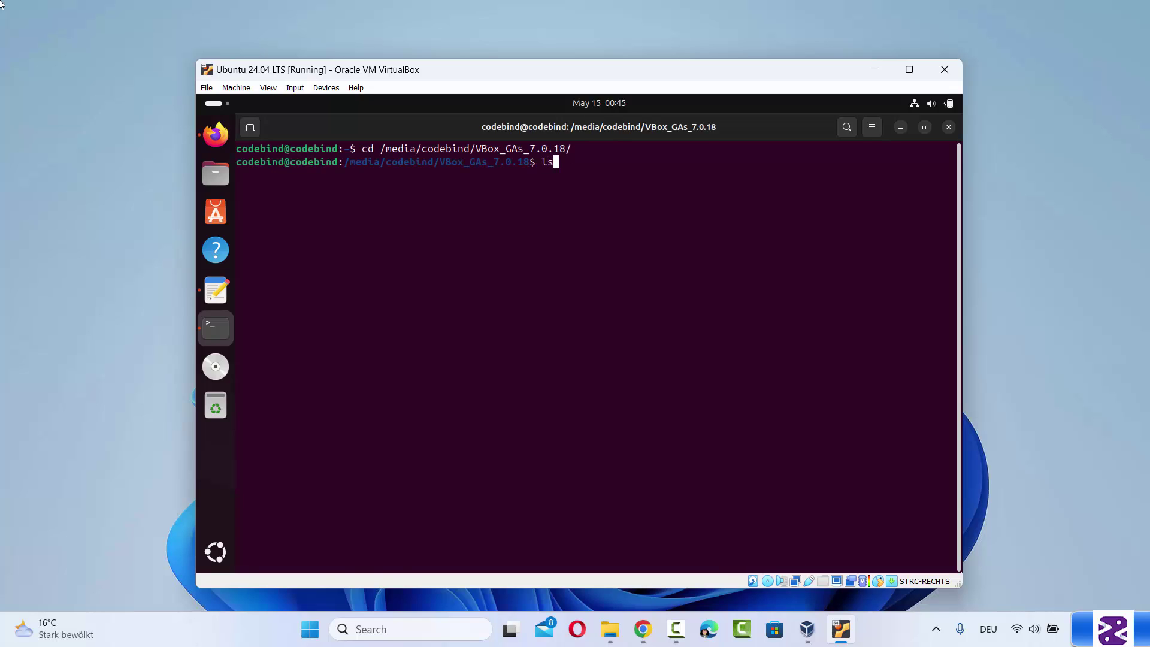
key("Return")
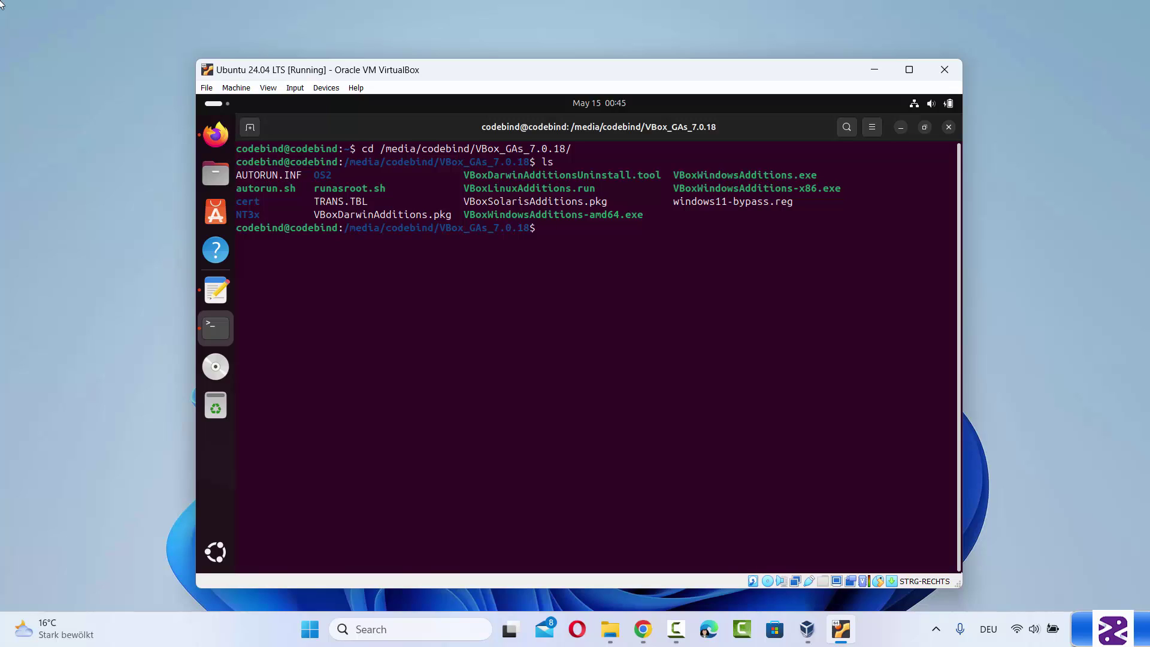
type("./autorun.sh")
Run autorun.sh, authenticate with the sudo password, and close the finished Guest Additions installer
key("Return")
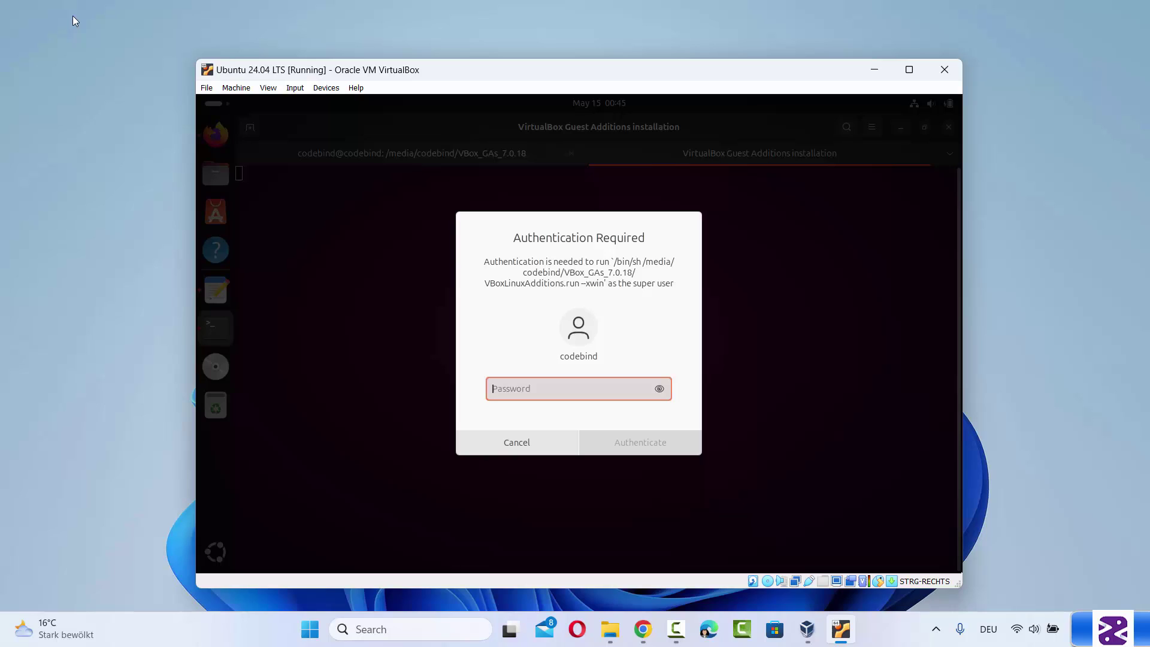
type("******")
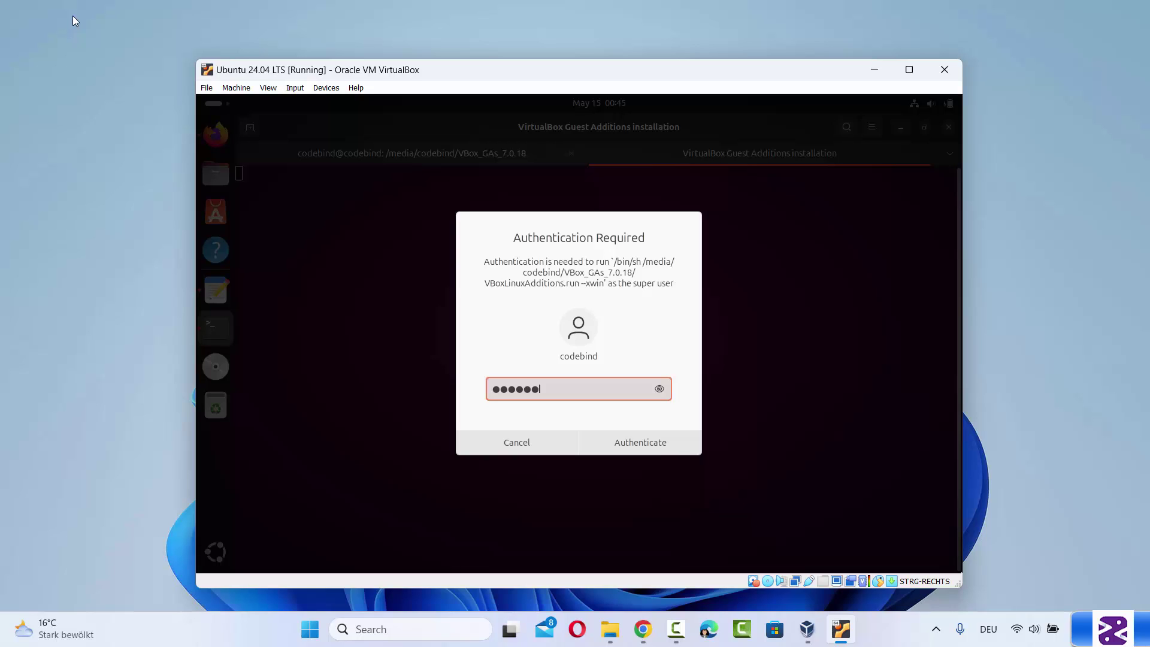
key("Return")
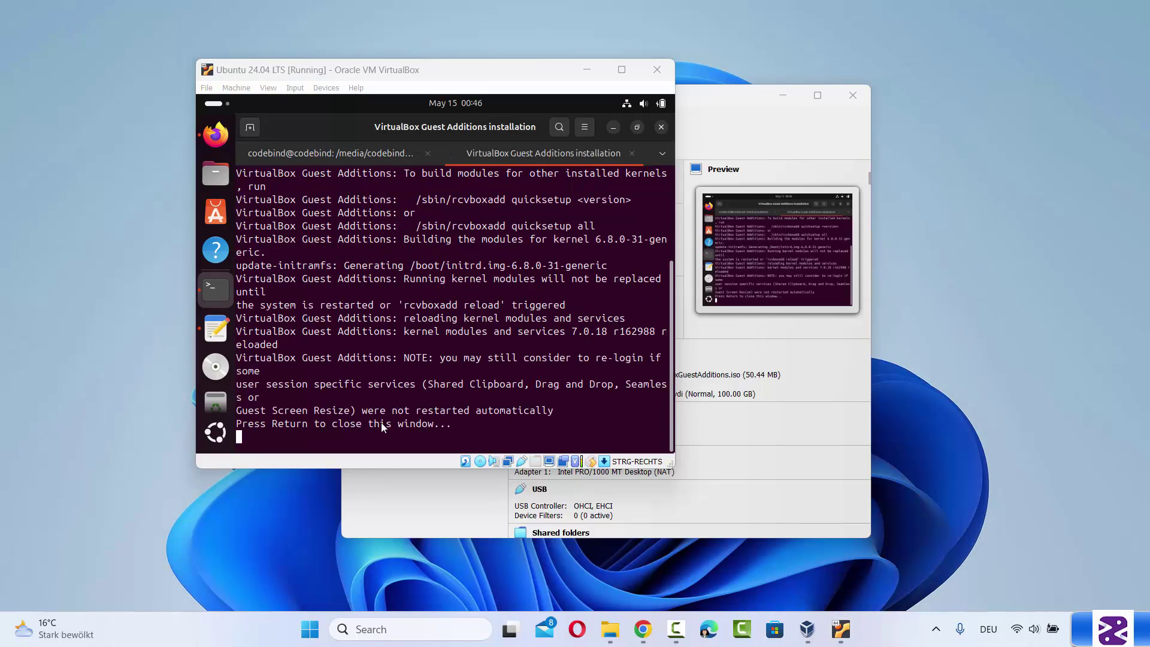
left_click(472, 411)
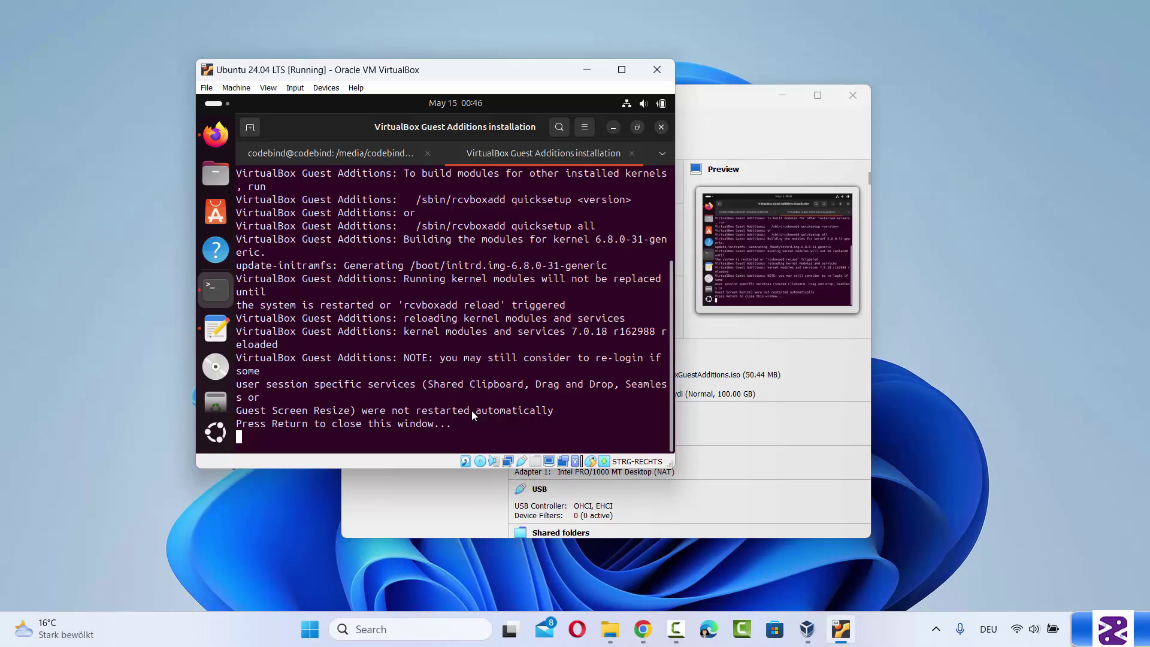
key("Return")
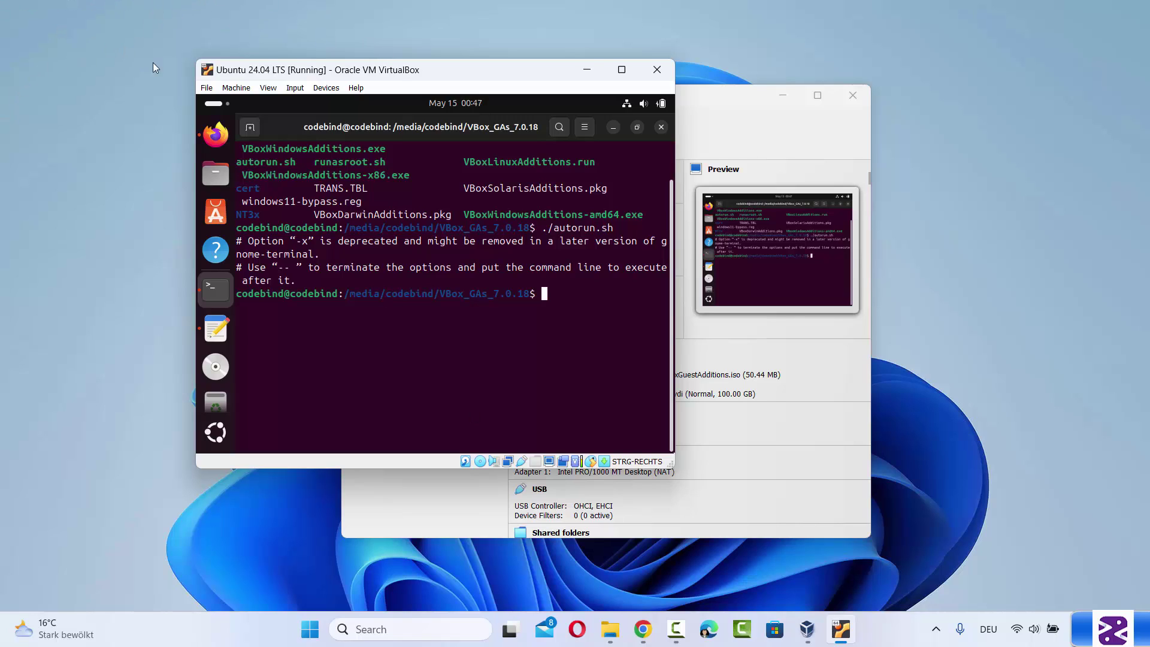
Power off the VM, start Ubuntu 24.04 LTS again, and reposition its window
left_click(664, 71)
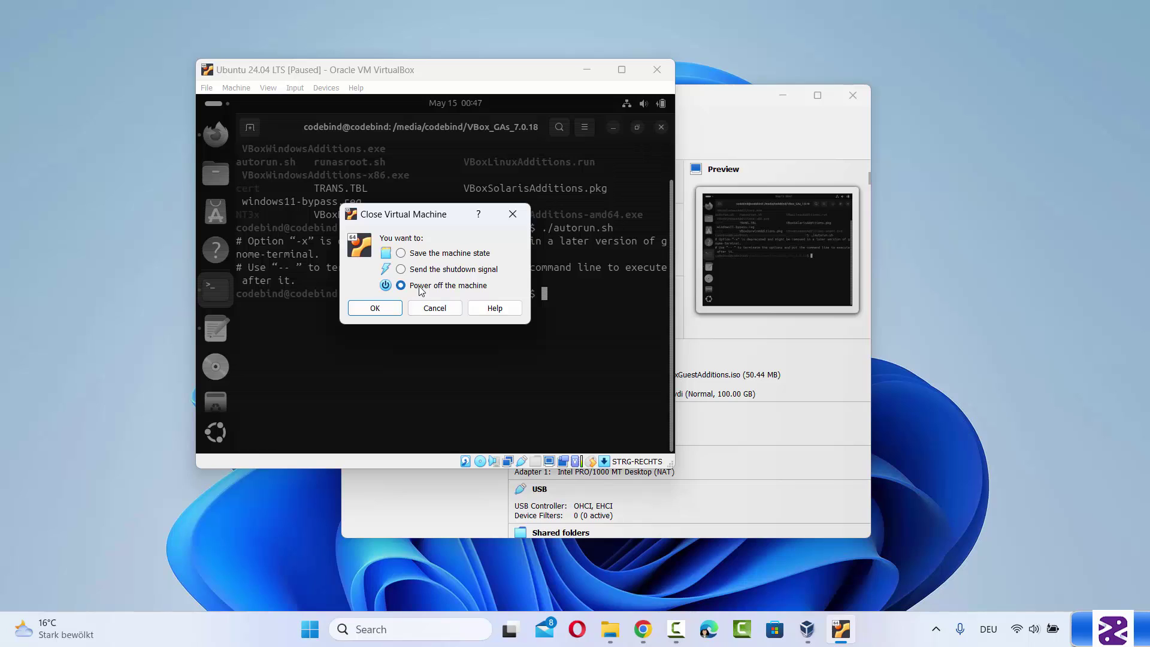
left_click(380, 308)
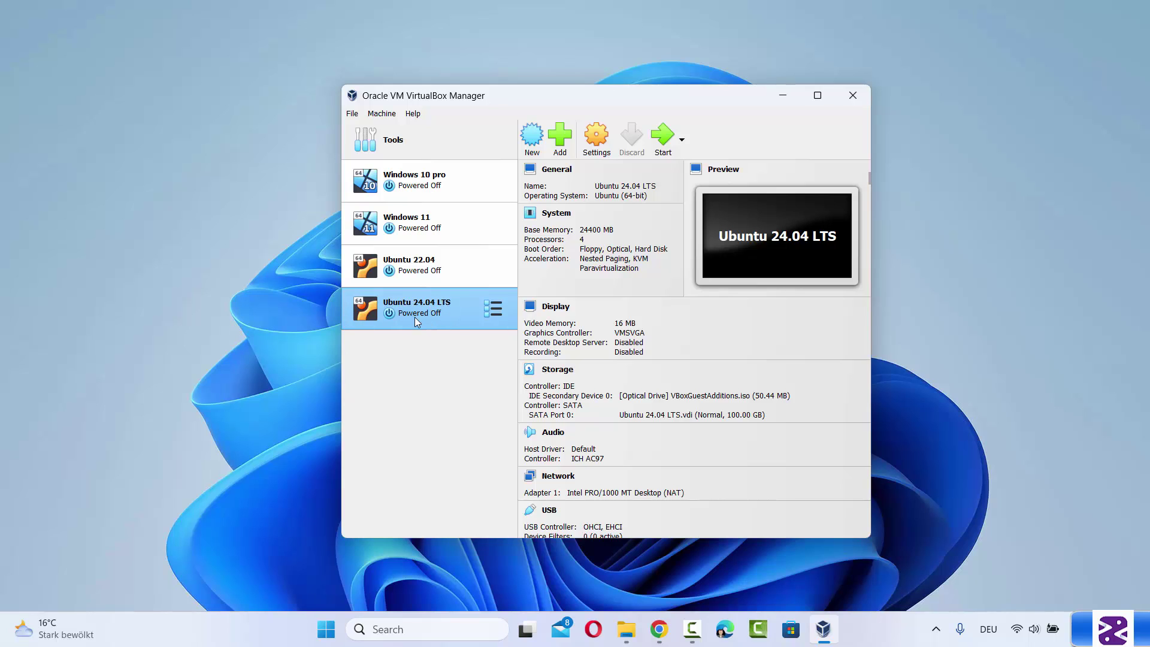
left_click(662, 138)
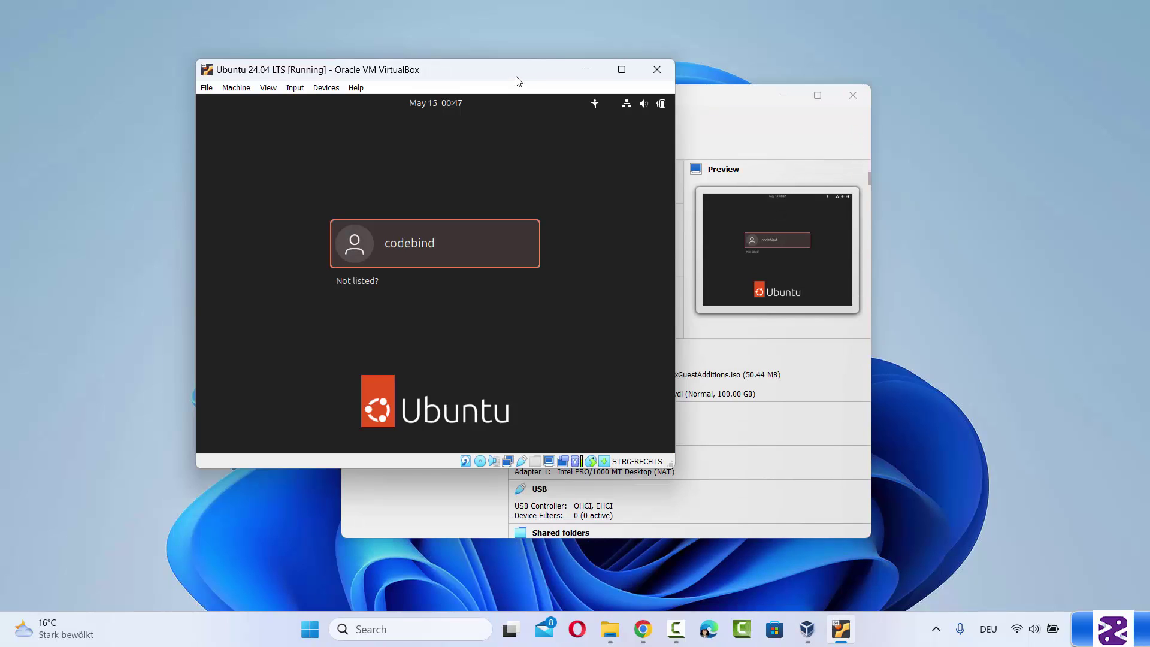
left_click_drag(518, 81, 676, 105)
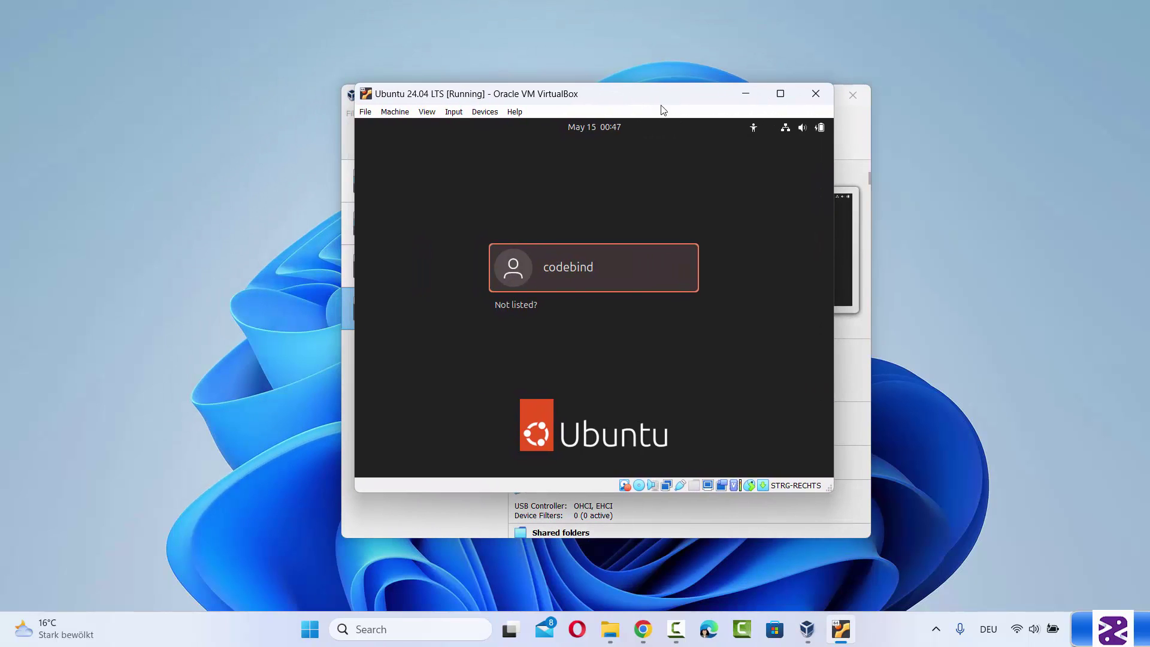
Log back in with the user's password and start enlarging the VM window
left_click(630, 271)
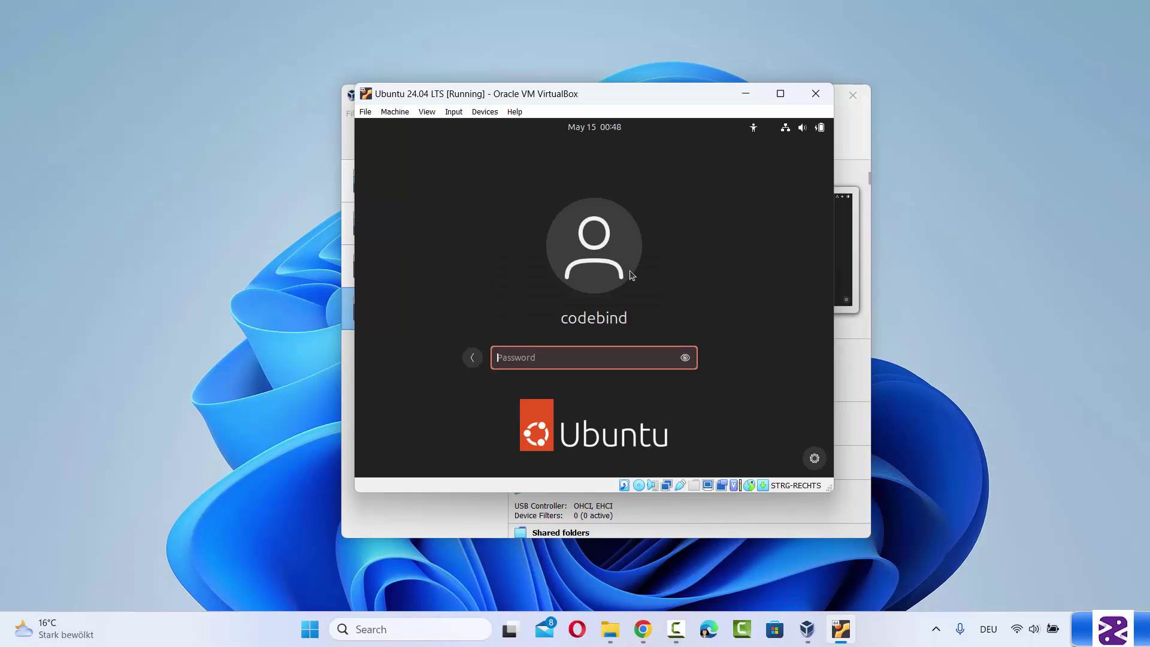
type("ubuntu")
key("Return")
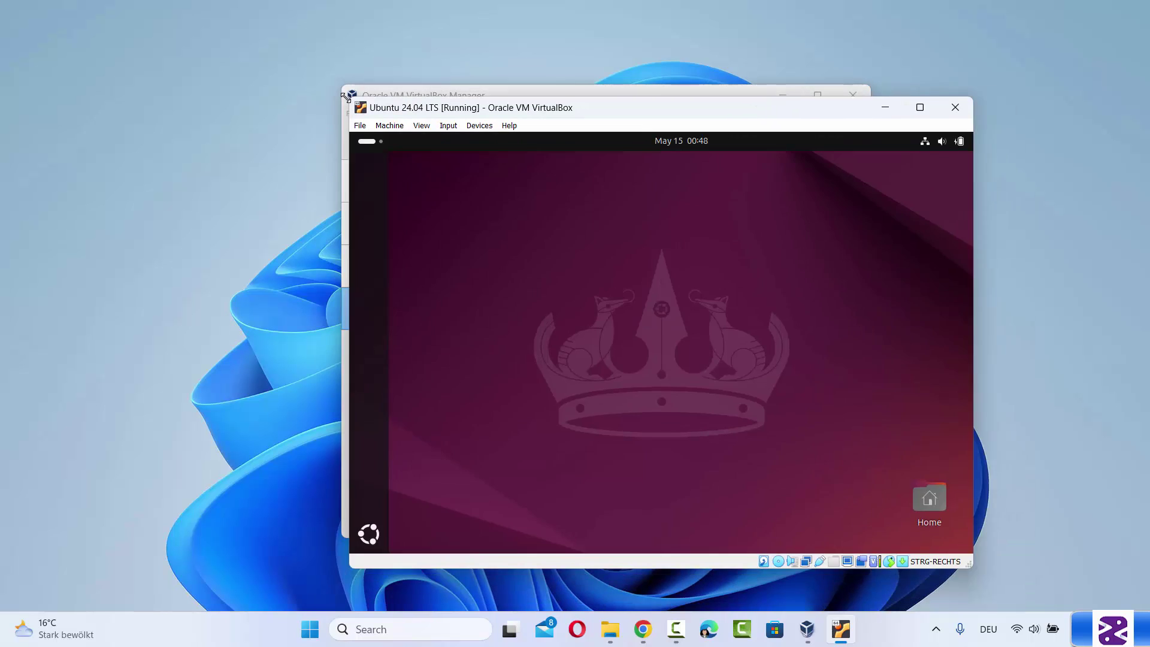
left_click_drag(344, 97, 187, 64)
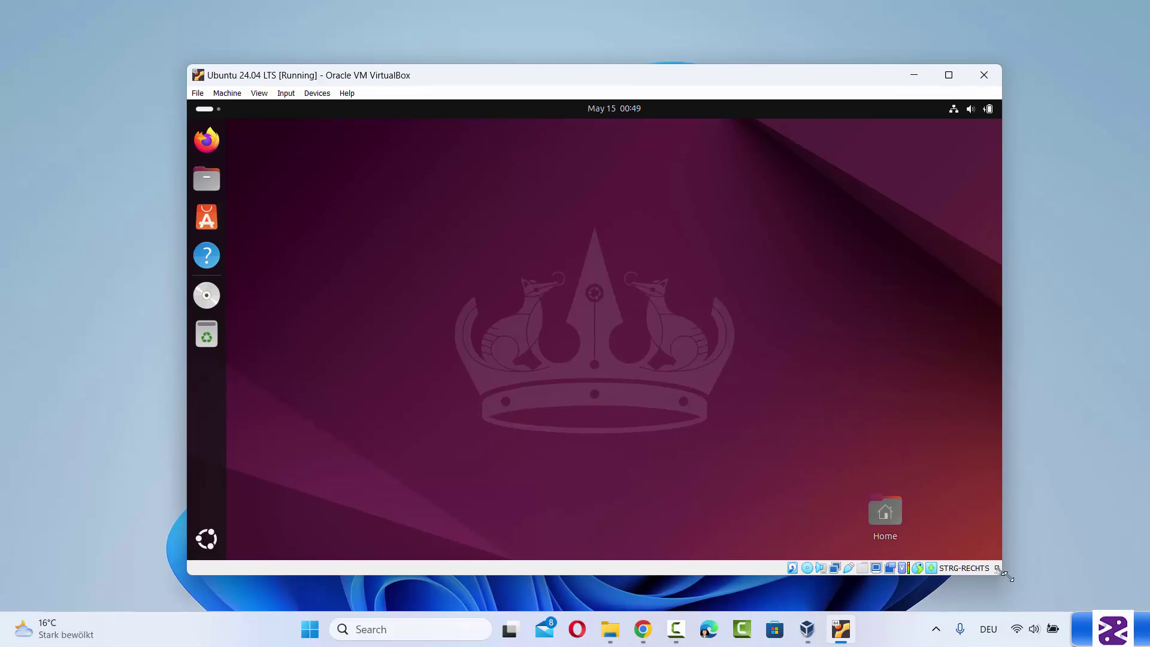
Enlarge the VM window by dragging its corners, then maximize it so the Ubuntu desktop fills the screen
left_click_drag(1007, 576, 1087, 600)
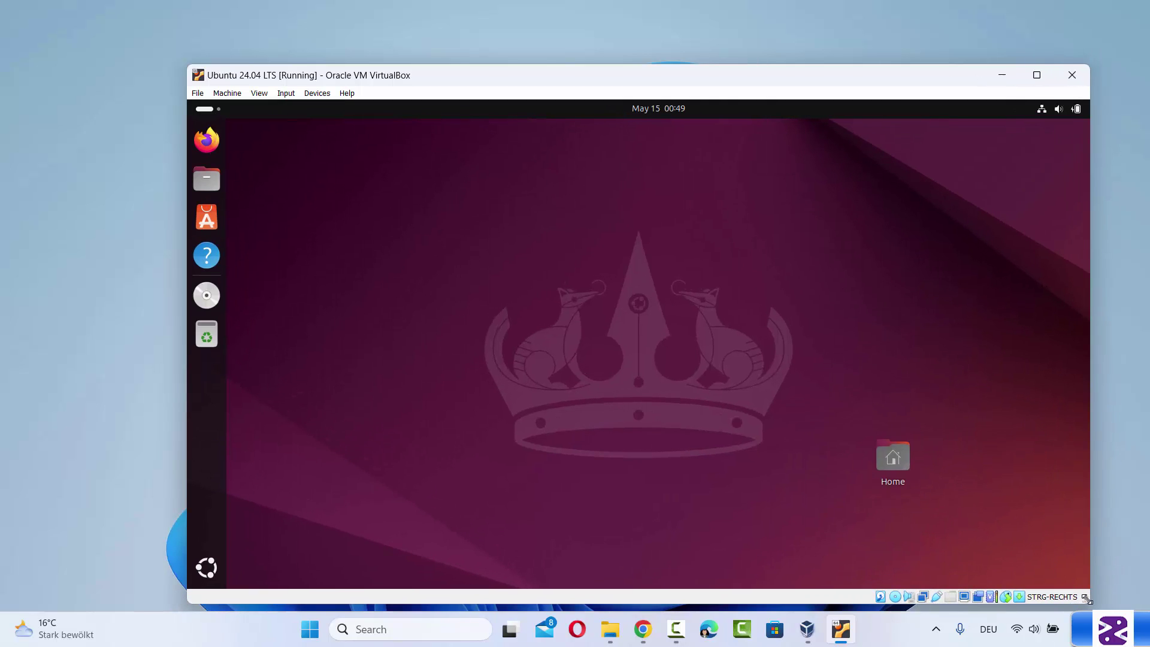
left_click_drag(188, 65, 117, 44)
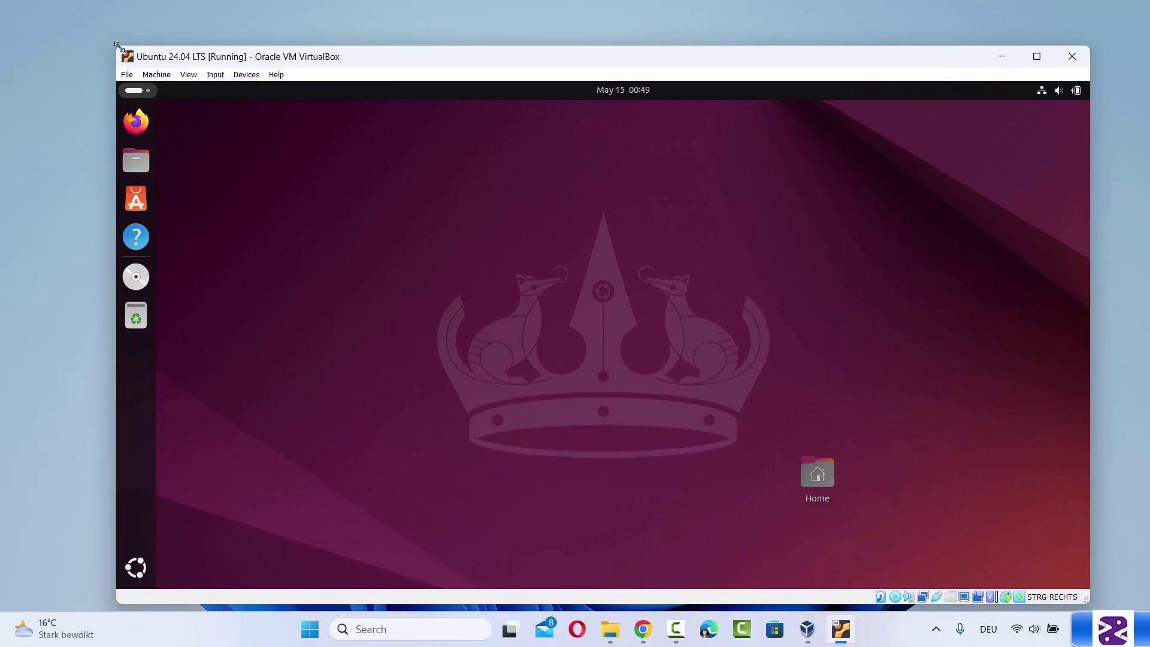
left_click(1036, 56)
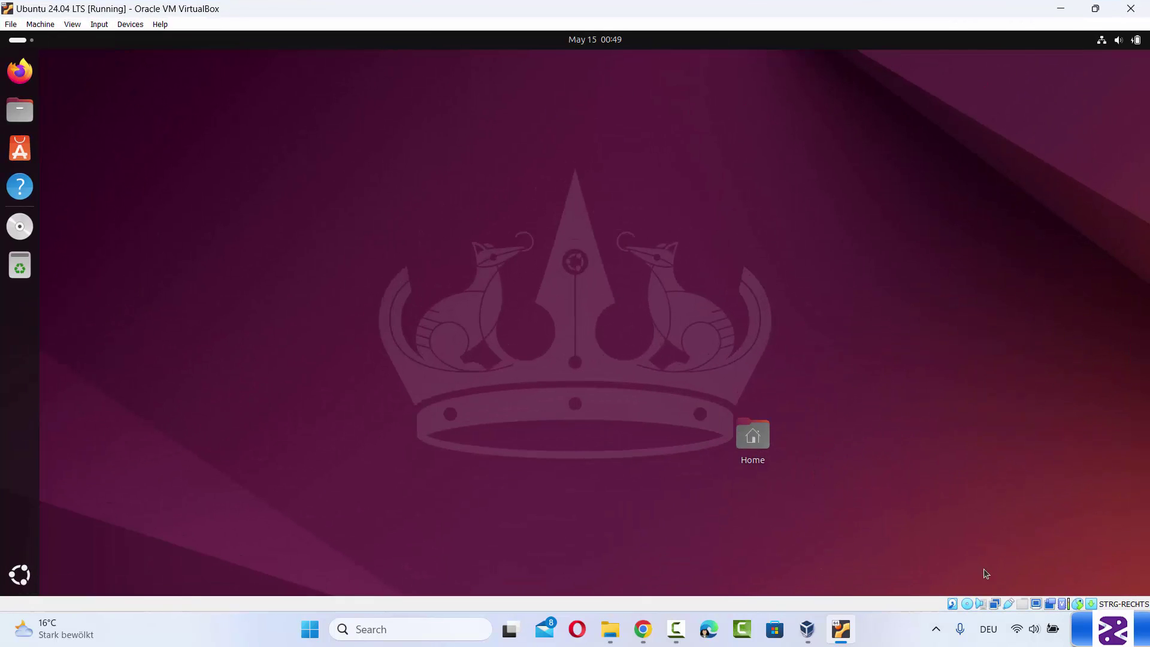